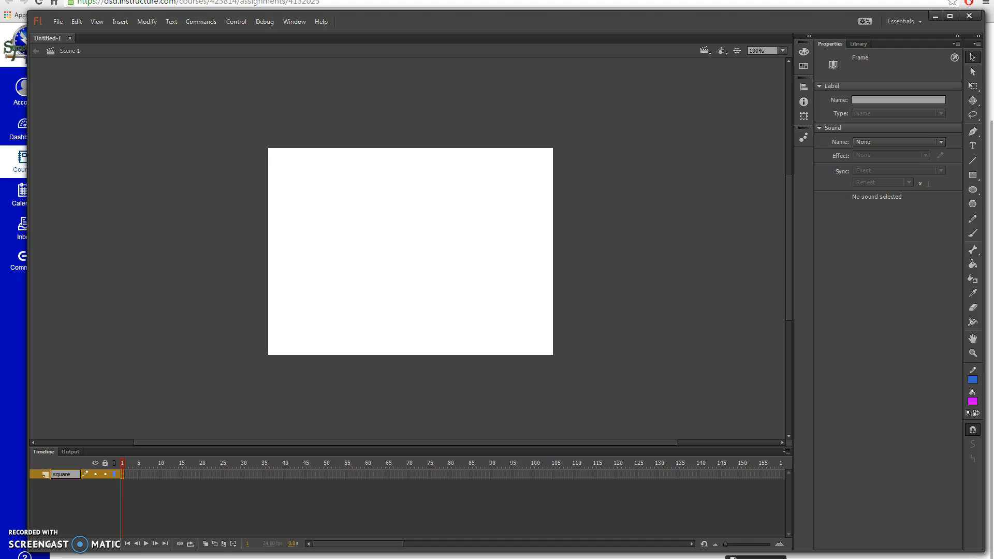
# Draw a magenta rectangle with a blue 15-point stroke and double-bulge width profile in the stage's lower-left corner on the square layer.
pyautogui.click(52, 511)
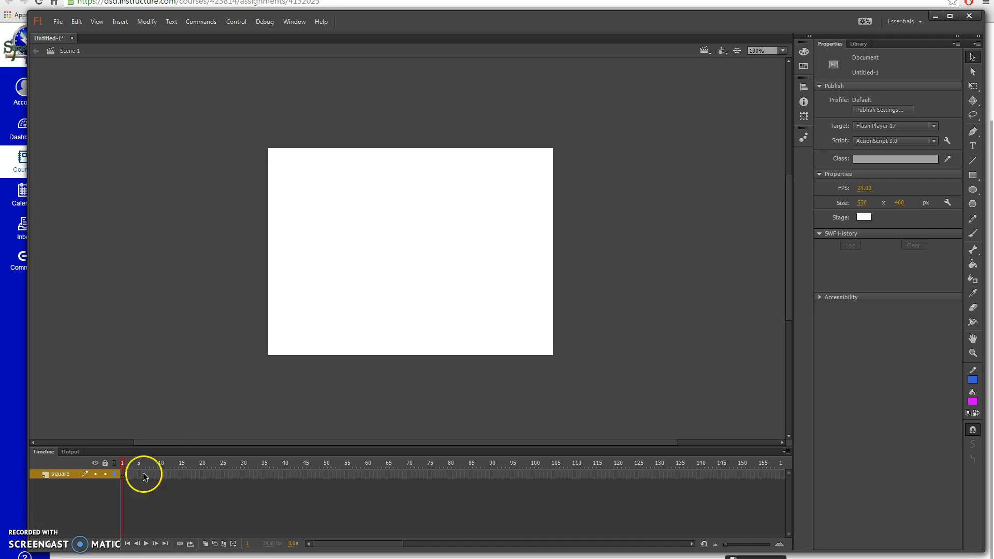
pyautogui.click(973, 175)
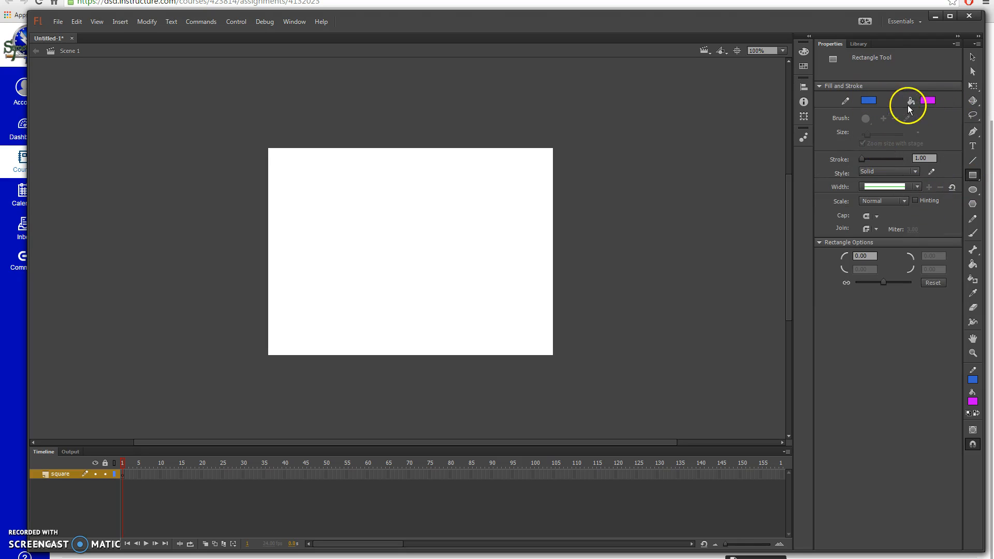
pyautogui.click(916, 157)
pyautogui.write('15')
pyautogui.click(917, 187)
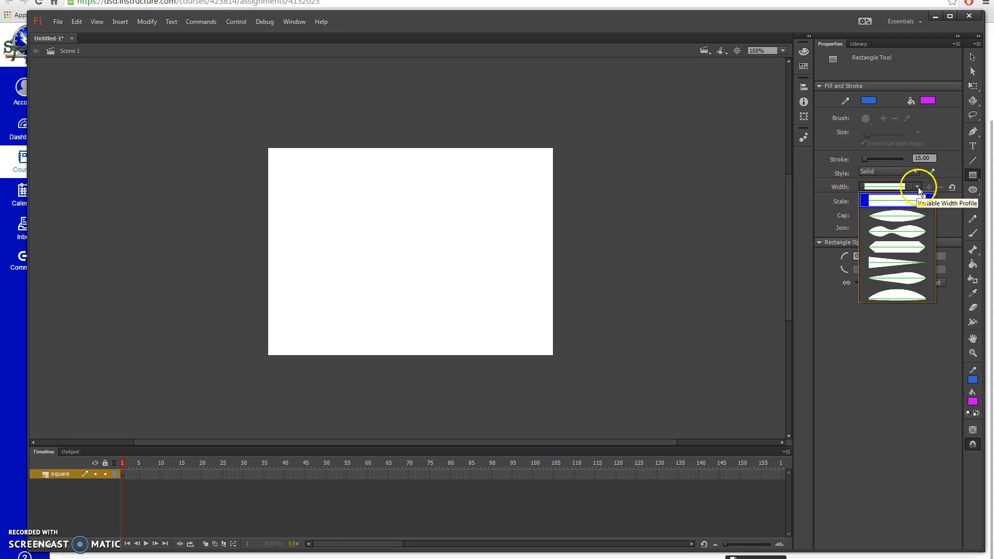
pyautogui.click(913, 233)
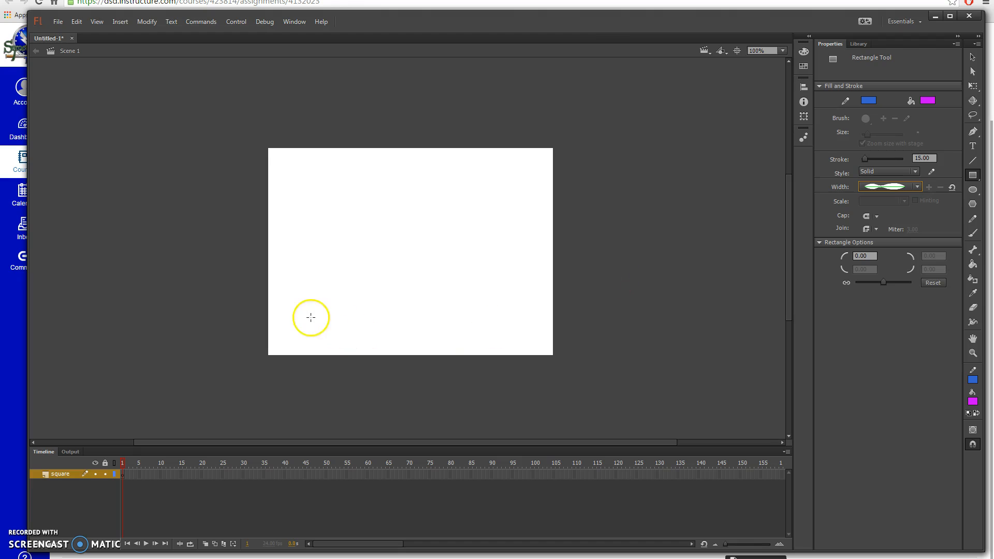
pyautogui.moveTo(283, 290); pyautogui.dragTo(369, 346)
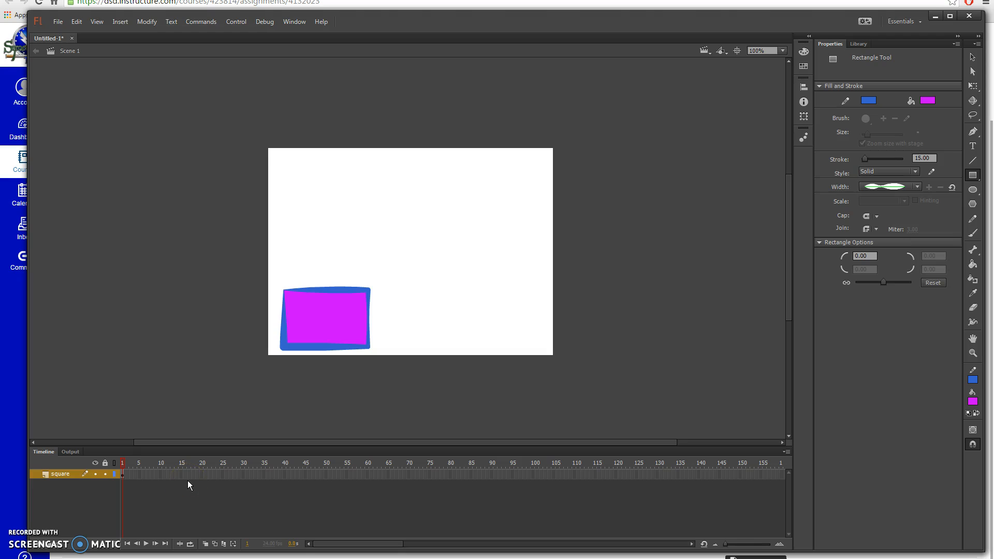
# Insert a blank keyframe at frame 30 of the square layer.
pyautogui.click(246, 475)
pyautogui.click(242, 475)
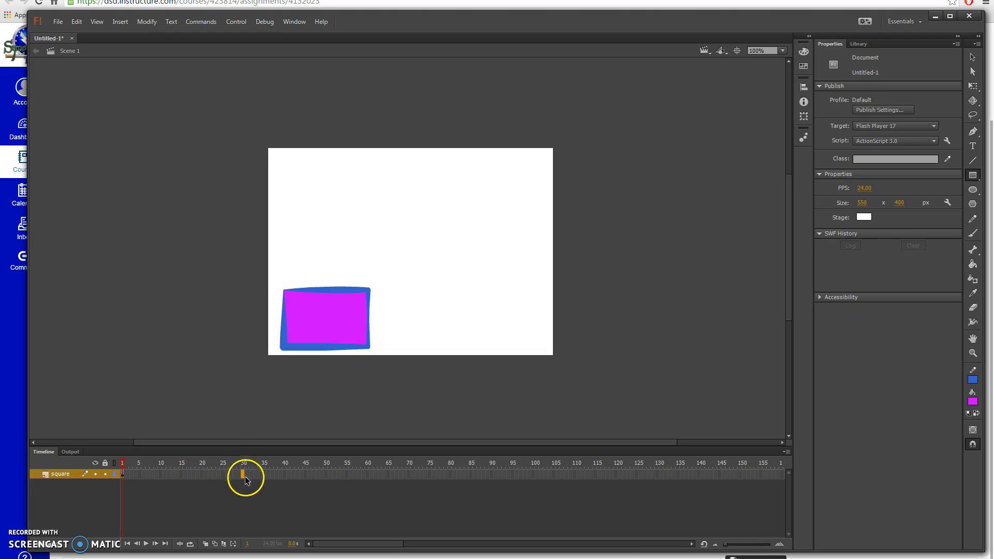
pyautogui.rightClick(242, 474)
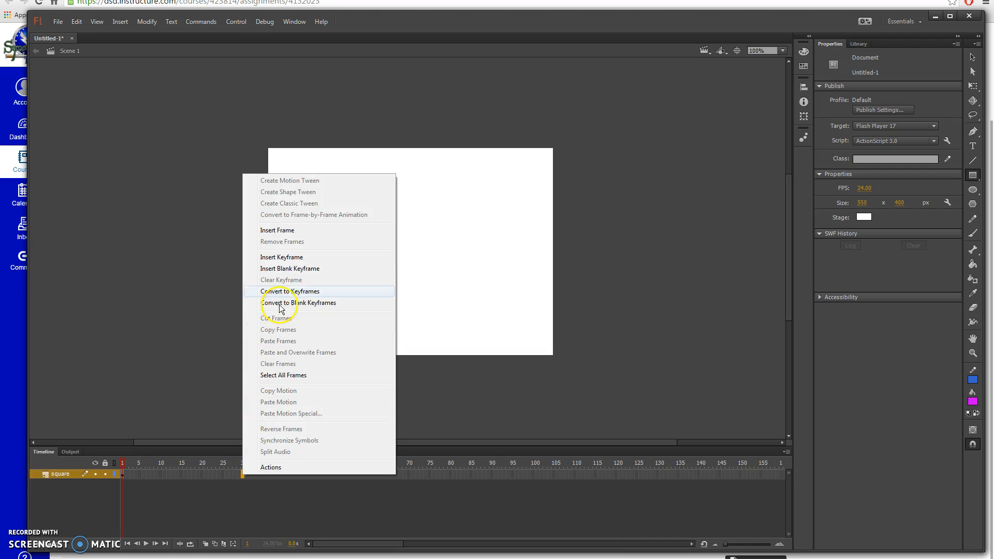
pyautogui.click(306, 270)
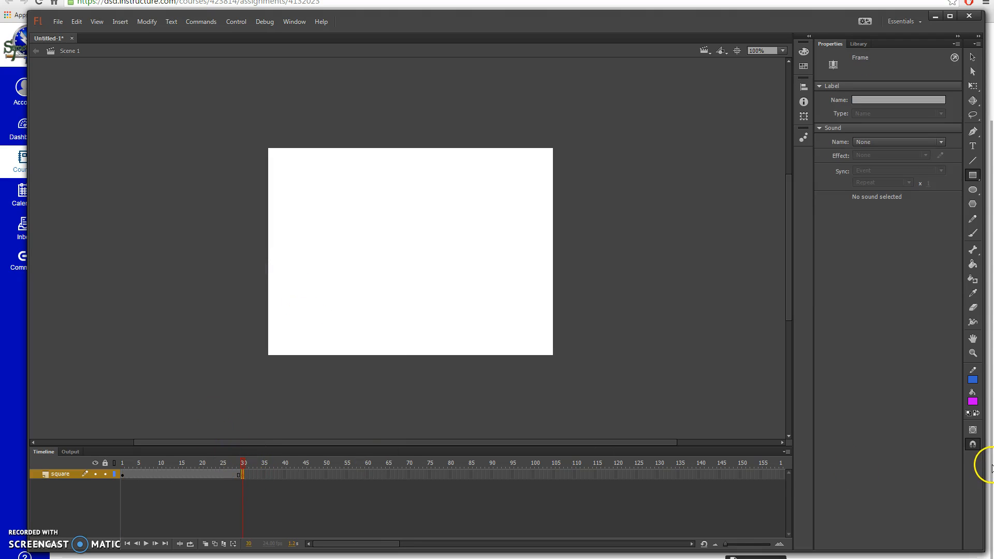
# Draw a magenta circle with a bright green stroke and one-sided tapering width profile in the stage's lower-right corner on frame 30.
pyautogui.click(973, 190)
pyautogui.click(868, 101)
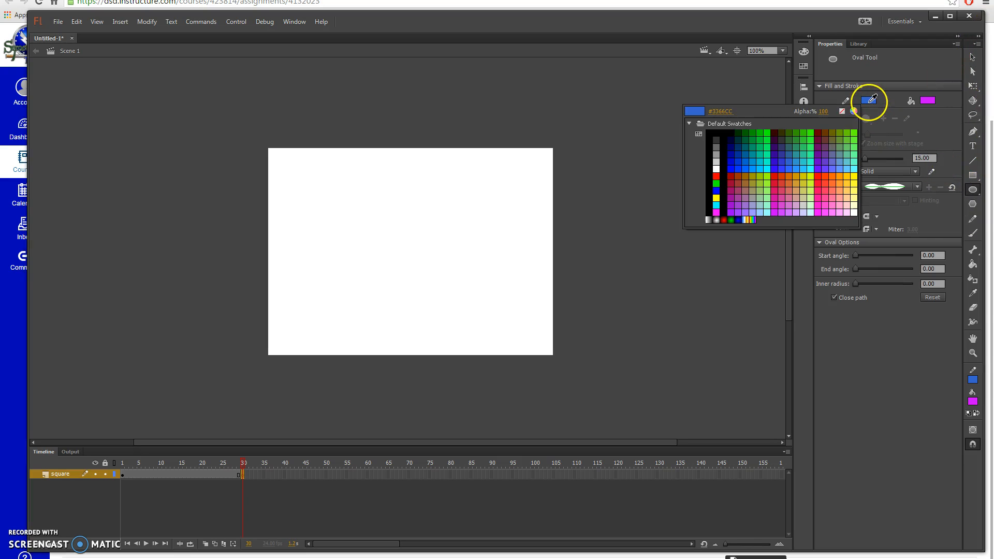
pyautogui.click(857, 135)
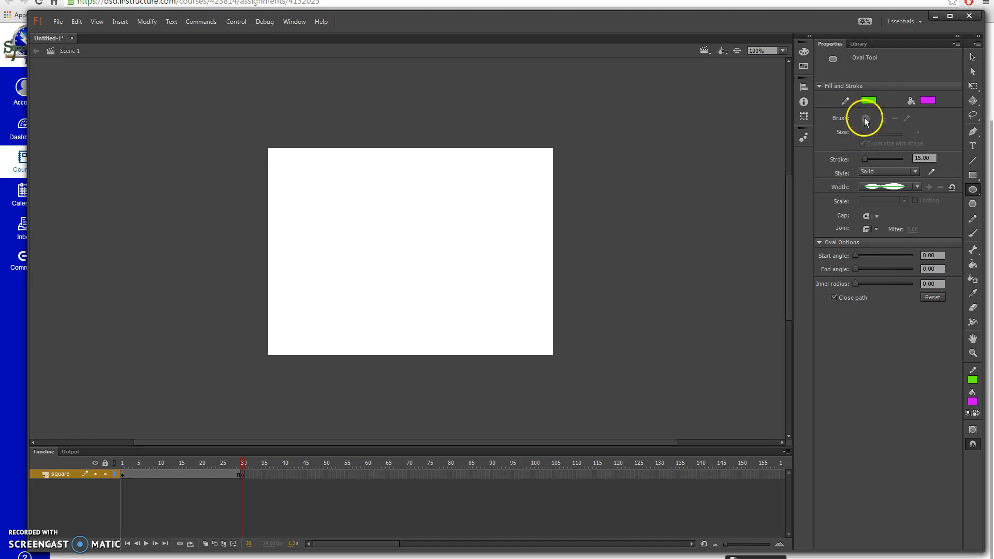
pyautogui.click(917, 187)
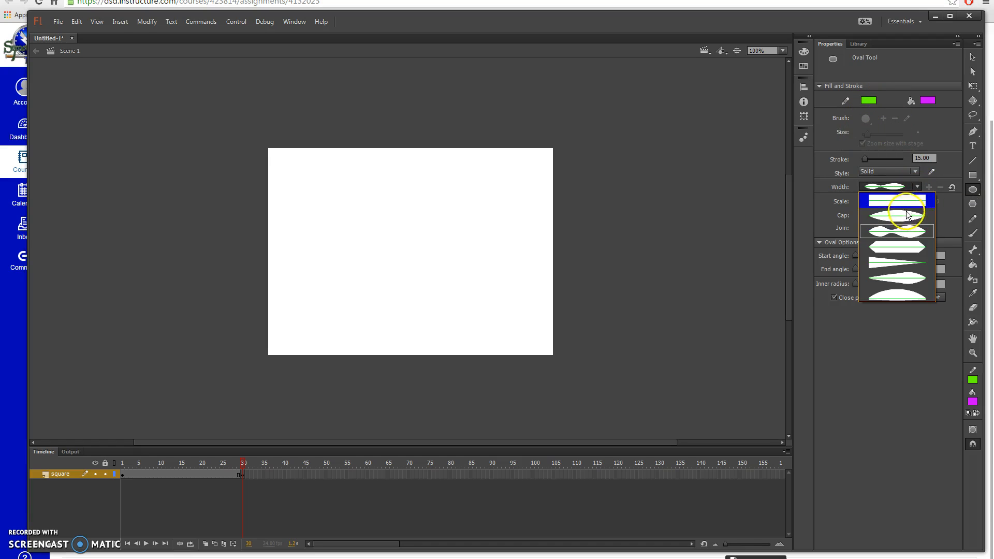
pyautogui.click(886, 263)
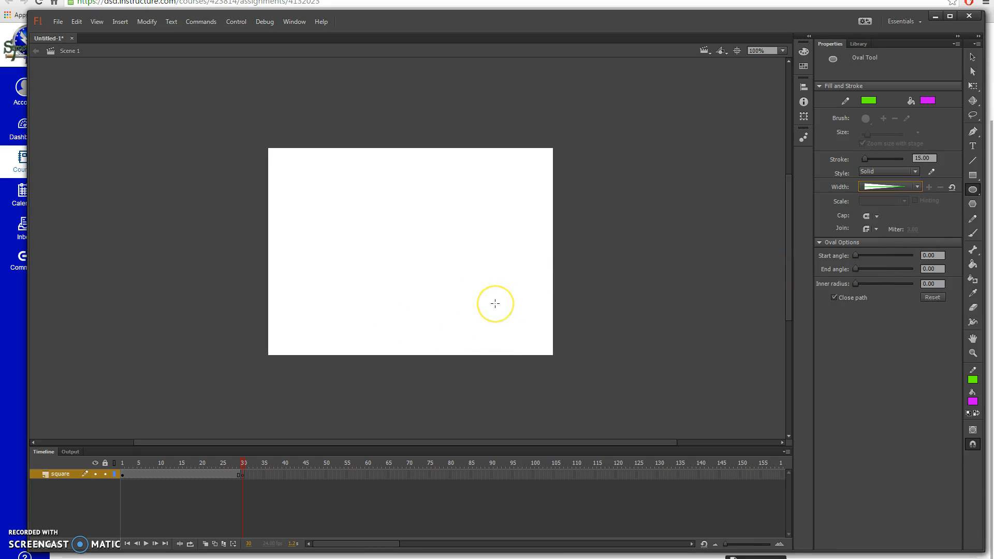
pyautogui.moveTo(495, 304); pyautogui.dragTo(541, 346)
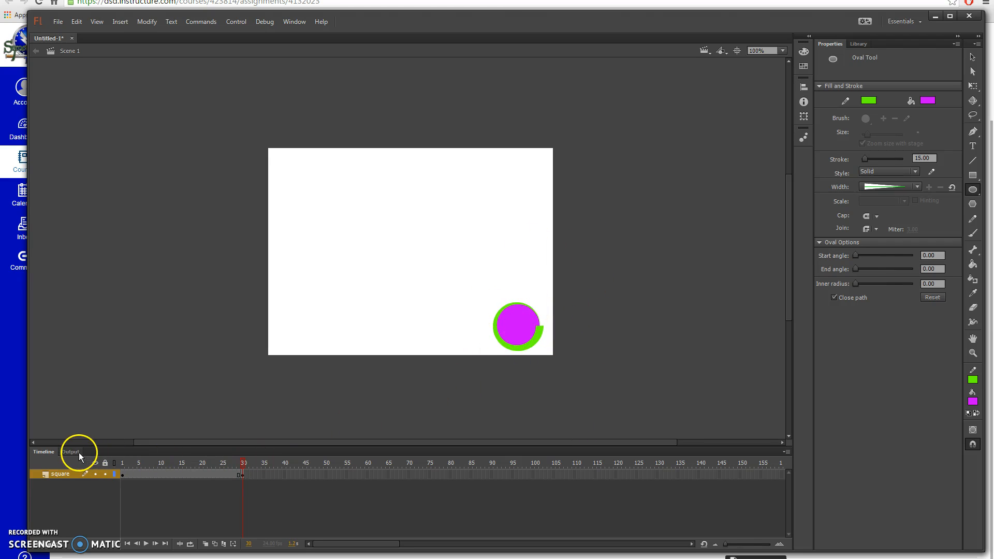
# Create a shape tween between the square layer's two keyframes and scrub the playhead to frame 30 to preview it.
pyautogui.rightClick(188, 475)
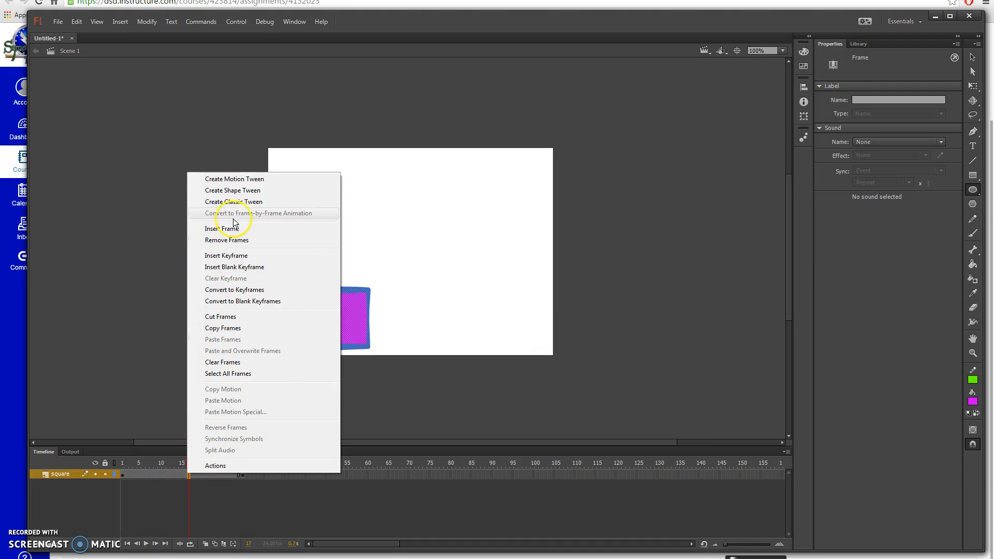
pyautogui.click(241, 192)
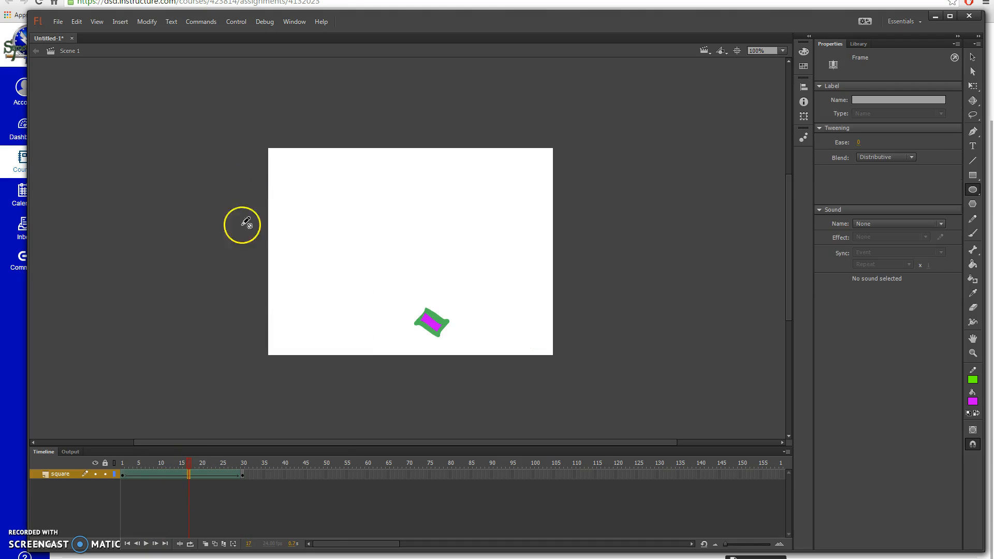
pyautogui.moveTo(190, 461); pyautogui.dragTo(256, 473)
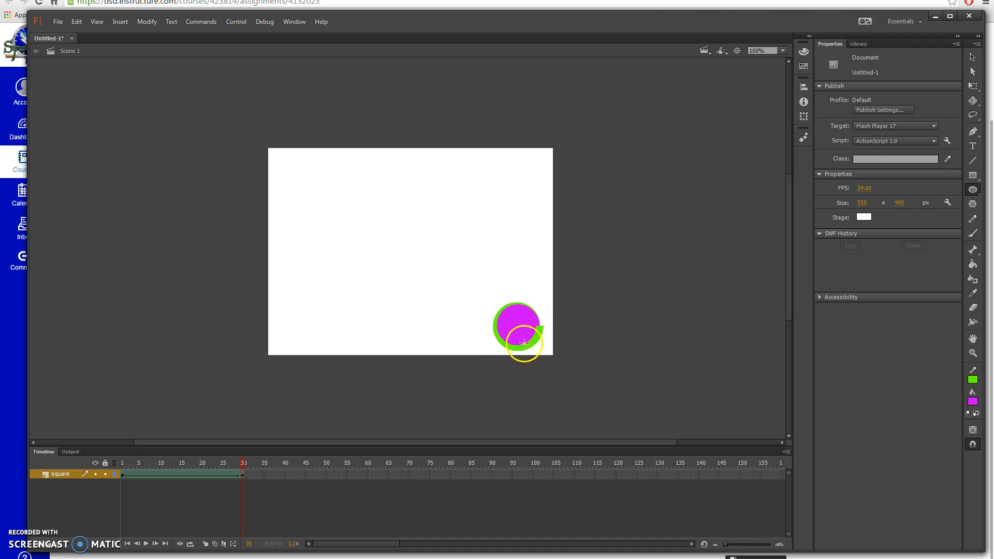
# Add a layer named flower above the square layer and select its first frame.
pyautogui.click(39, 546)
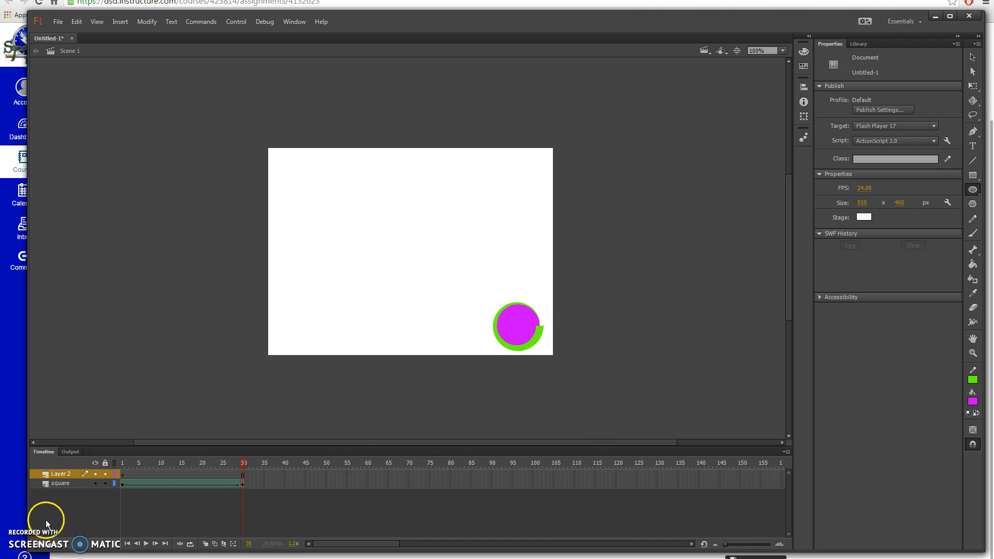
pyautogui.doubleClick(63, 473)
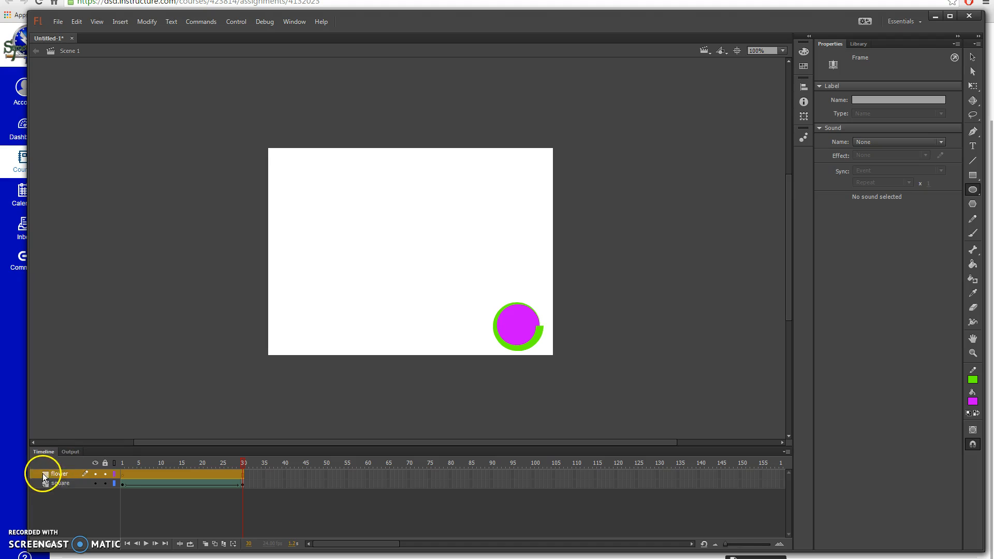
pyautogui.click(121, 474)
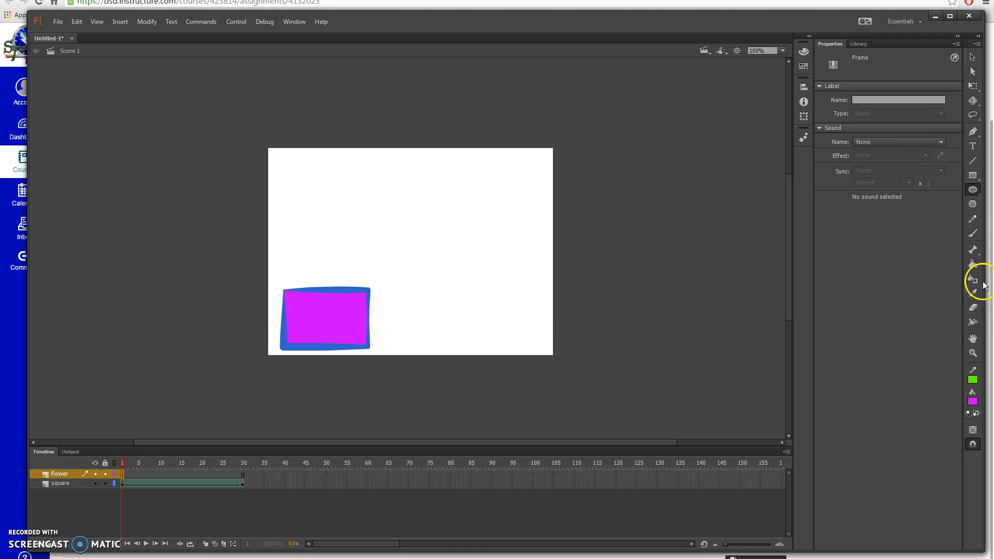
# Paint an orange five-petal flower outline with the Brush tool in the upper-left area of the stage.
pyautogui.click(977, 235)
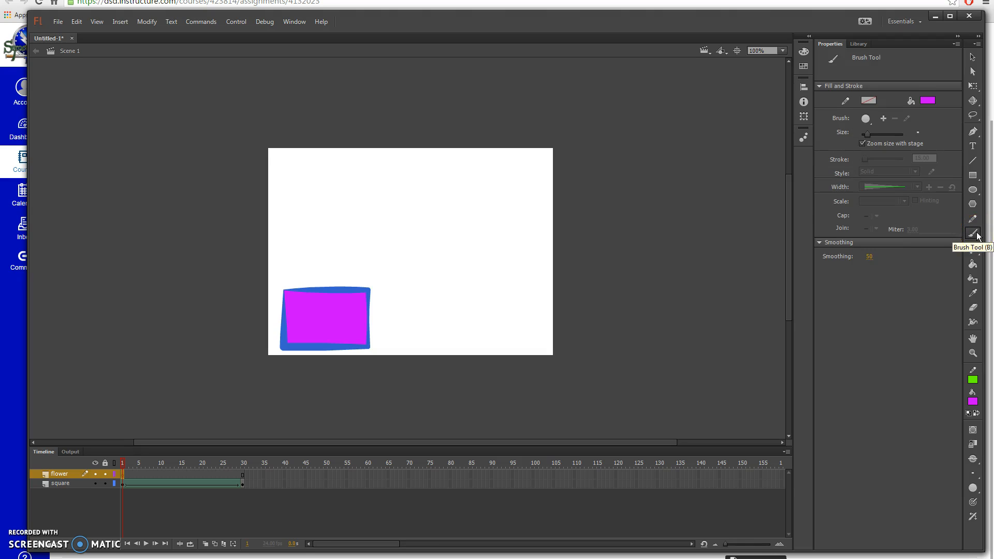
pyautogui.click(929, 102)
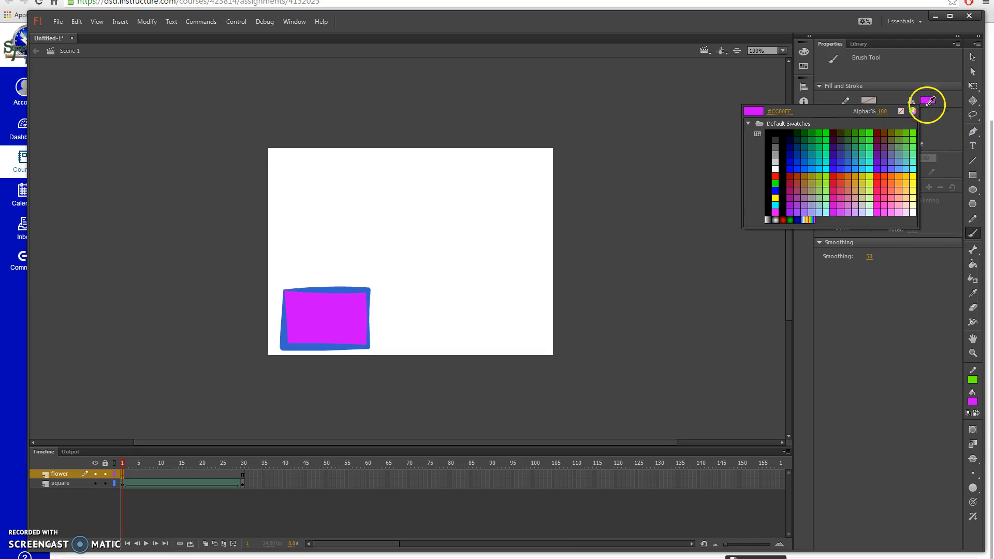
pyautogui.click(901, 176)
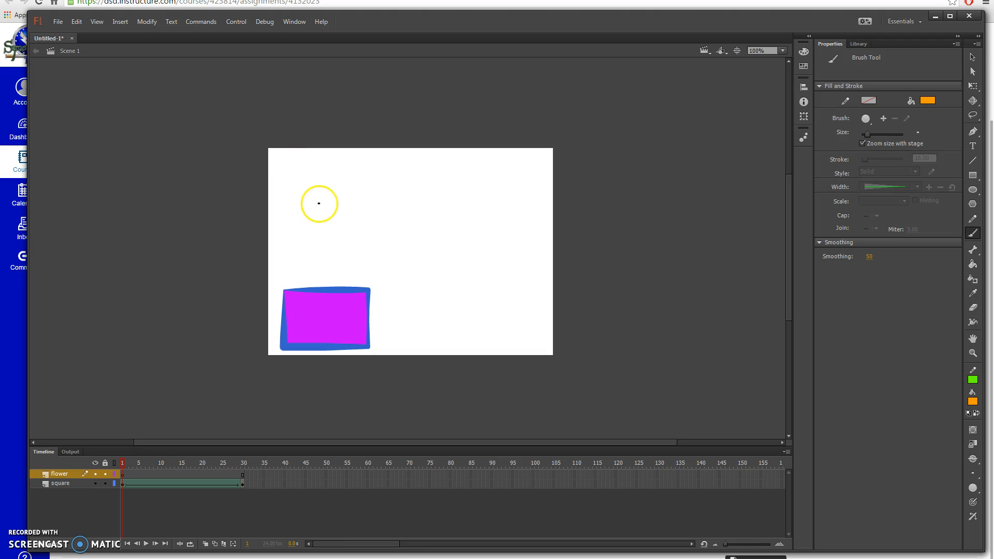
pyautogui.moveTo(320, 202)
pyautogui.mouseDown()
pyautogui.moveTo(298, 194)
pyautogui.moveTo(316, 205)
pyautogui.moveTo(307, 225)
pyautogui.moveTo(319, 209)
pyautogui.moveTo(325, 225)
pyautogui.moveTo(338, 217)
pyautogui.moveTo(325, 208)
pyautogui.moveTo(347, 190)
pyautogui.moveTo(329, 198)
pyautogui.moveTo(326, 179)
pyautogui.moveTo(321, 204)
pyautogui.mouseUp()
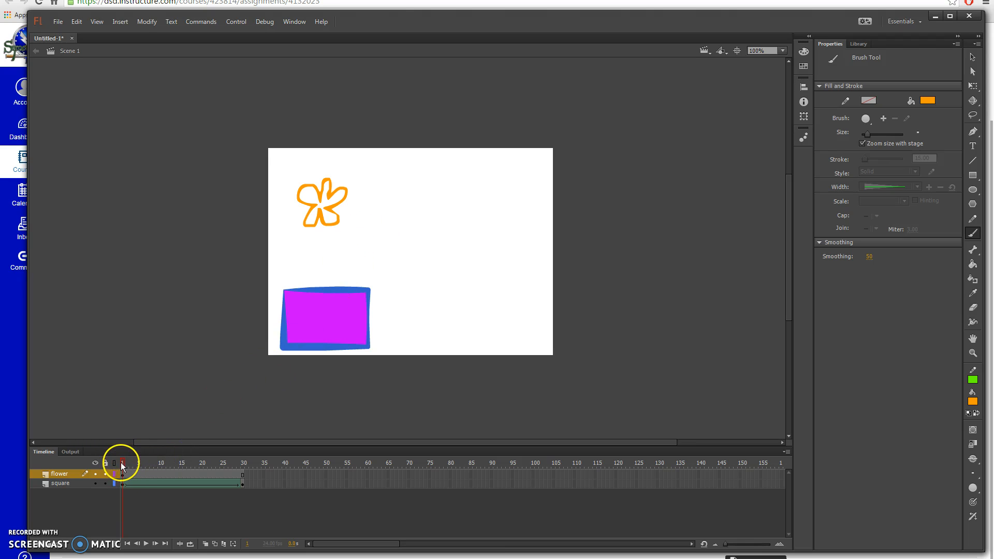
# Insert a blank keyframe at frame 30 of the flower layer.
pyautogui.moveTo(122, 464)
pyautogui.mouseDown()
pyautogui.moveTo(247, 451)
pyautogui.moveTo(243, 472)
pyautogui.mouseUp()
pyautogui.click(243, 475)
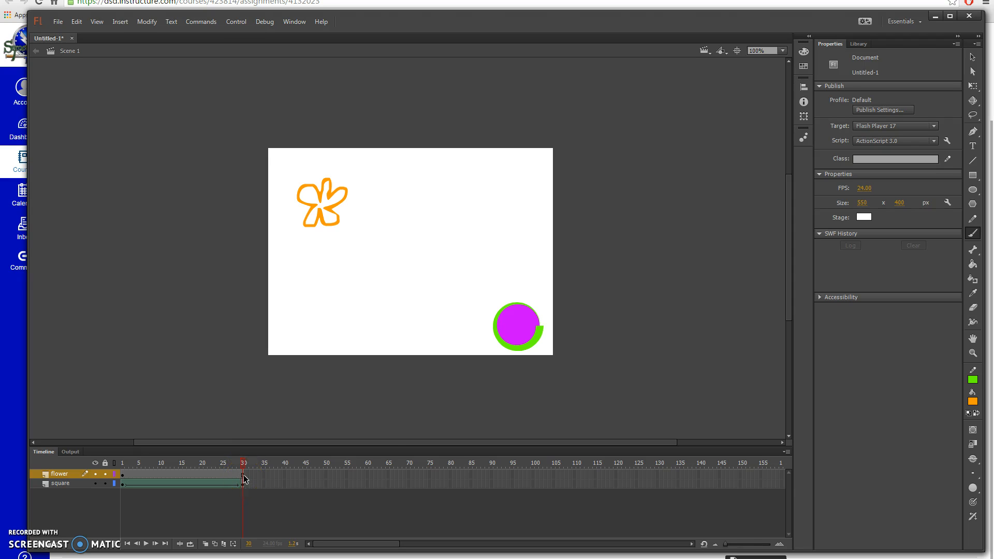
pyautogui.rightClick(244, 477)
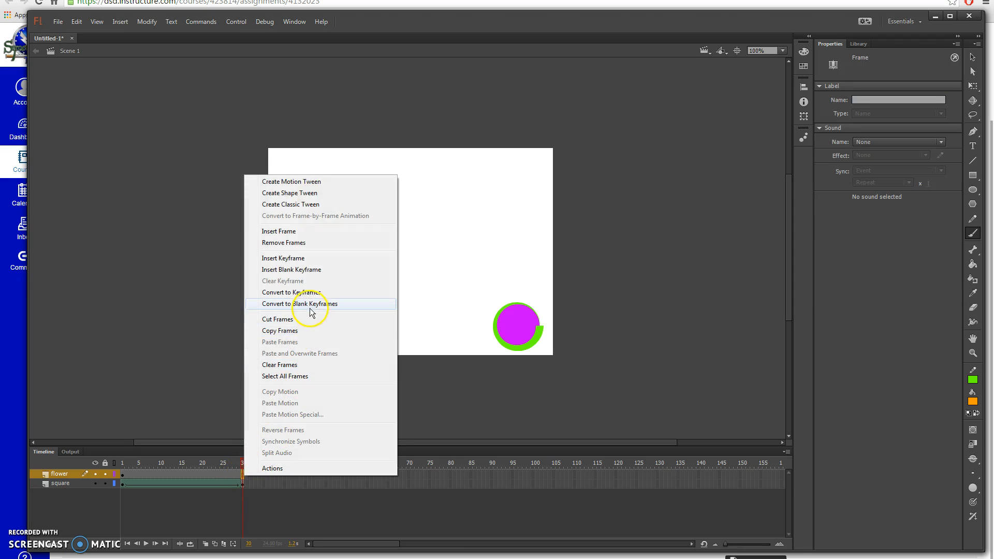
pyautogui.click(299, 270)
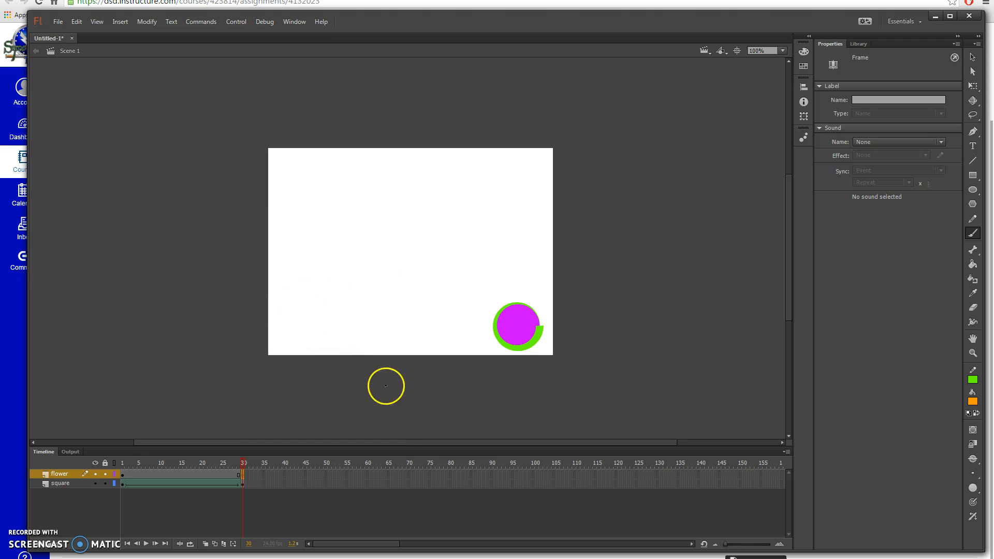
# Turn on onion skinning, extend its range back to about frame 19, and compare frames 29 and 30.
pyautogui.click(205, 544)
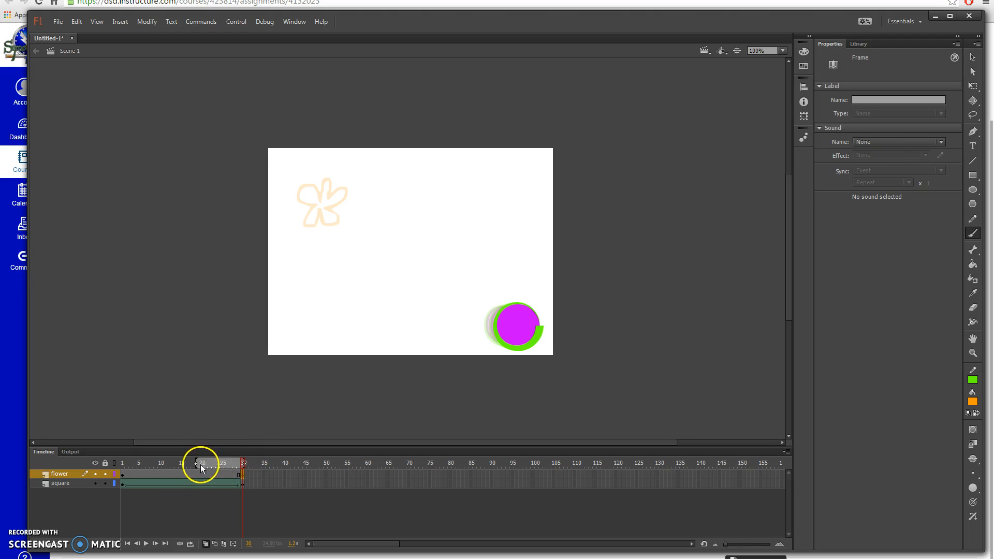
pyautogui.moveTo(200, 464); pyautogui.dragTo(194, 468)
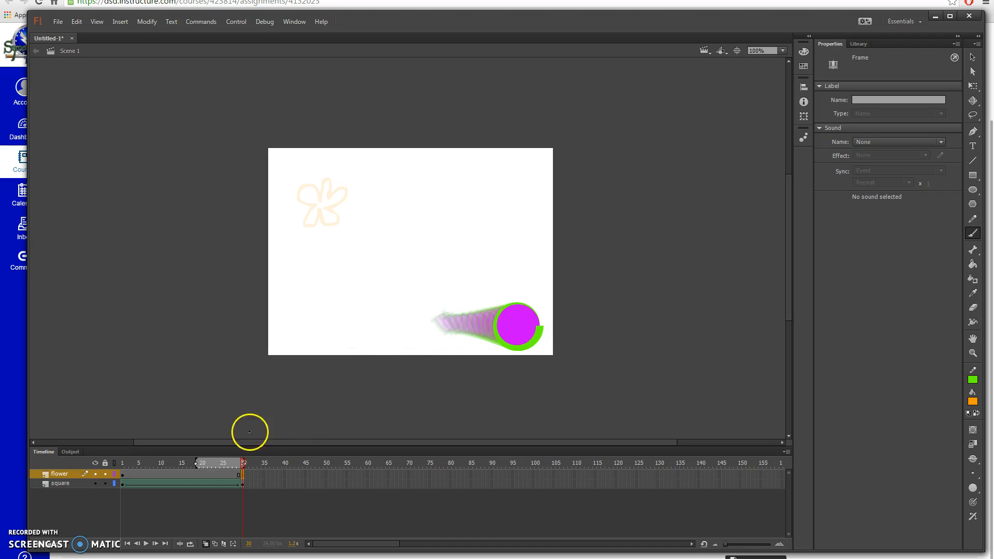
pyautogui.click(239, 462)
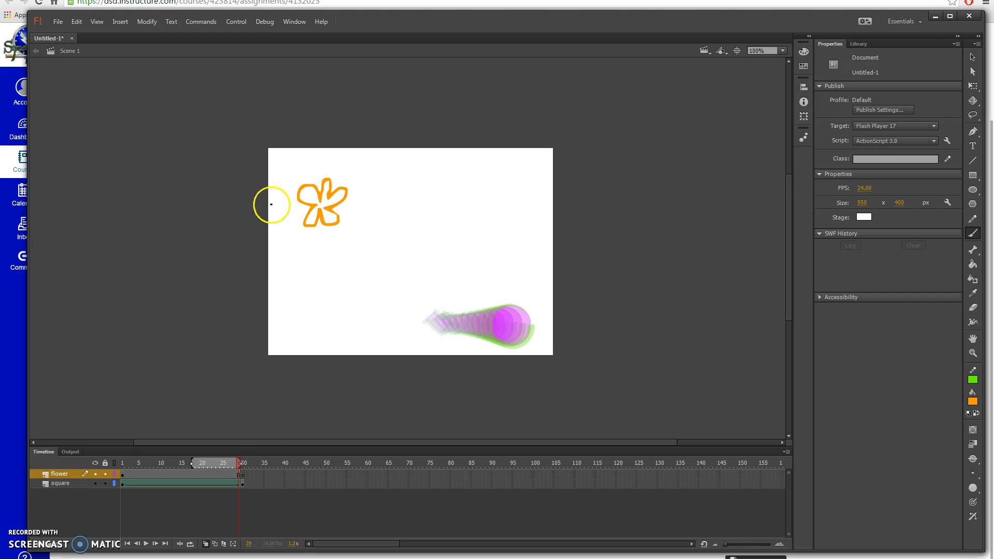
pyautogui.click(246, 462)
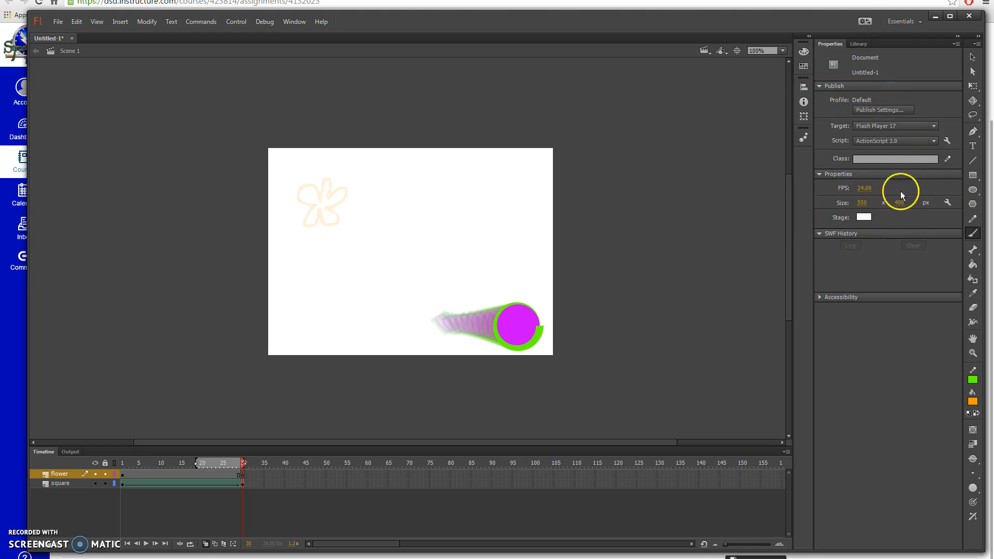
# Paint a light purple five-point star outline over the faint flower on frame 30 of the flower layer.
pyautogui.click(804, 66)
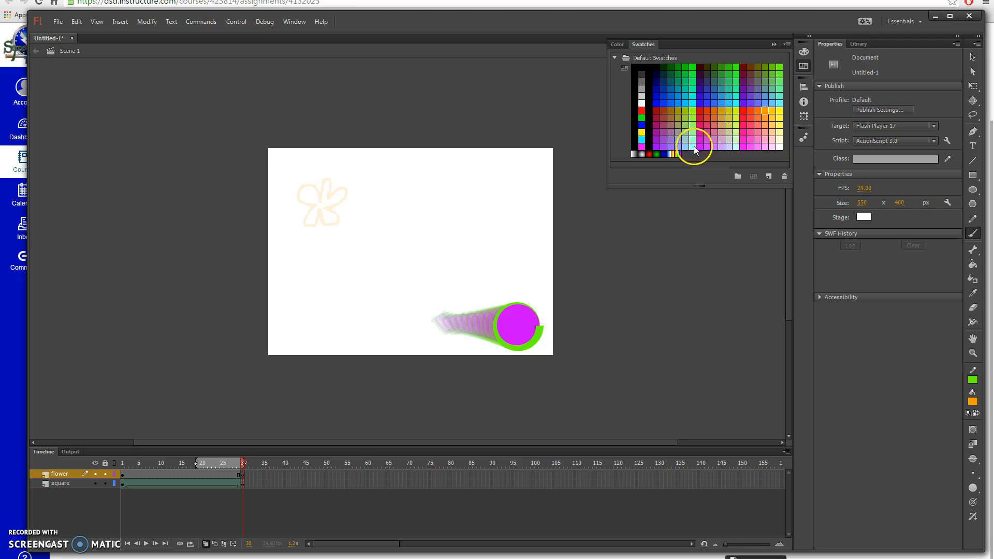
pyautogui.click(670, 146)
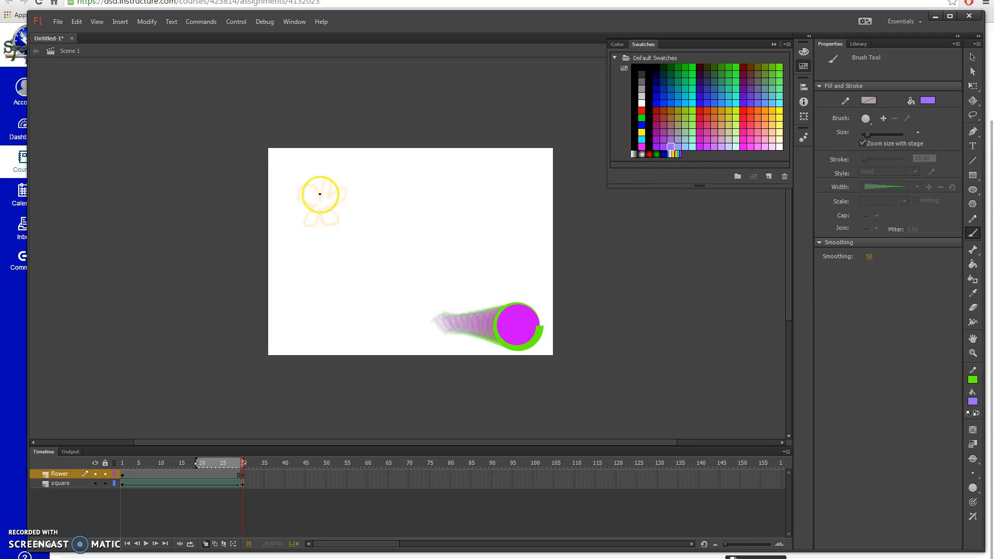
pyautogui.moveTo(326, 194)
pyautogui.mouseDown()
pyautogui.moveTo(314, 174)
pyautogui.moveTo(296, 216)
pyautogui.moveTo(314, 210)
pyautogui.moveTo(321, 231)
pyautogui.moveTo(324, 210)
pyautogui.mouseUp()
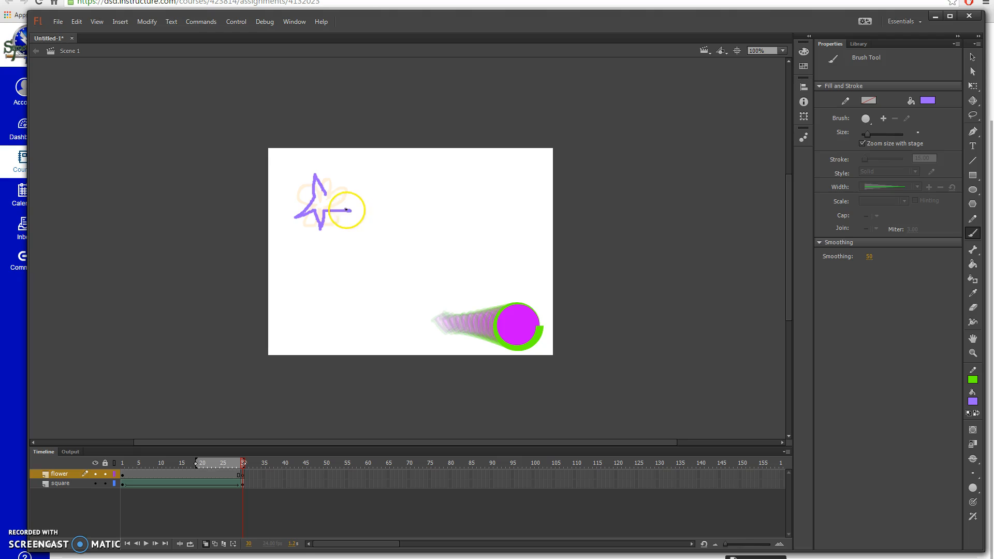
pyautogui.moveTo(334, 206)
pyautogui.mouseDown()
pyautogui.moveTo(343, 181)
pyautogui.moveTo(326, 196)
pyautogui.mouseUp()
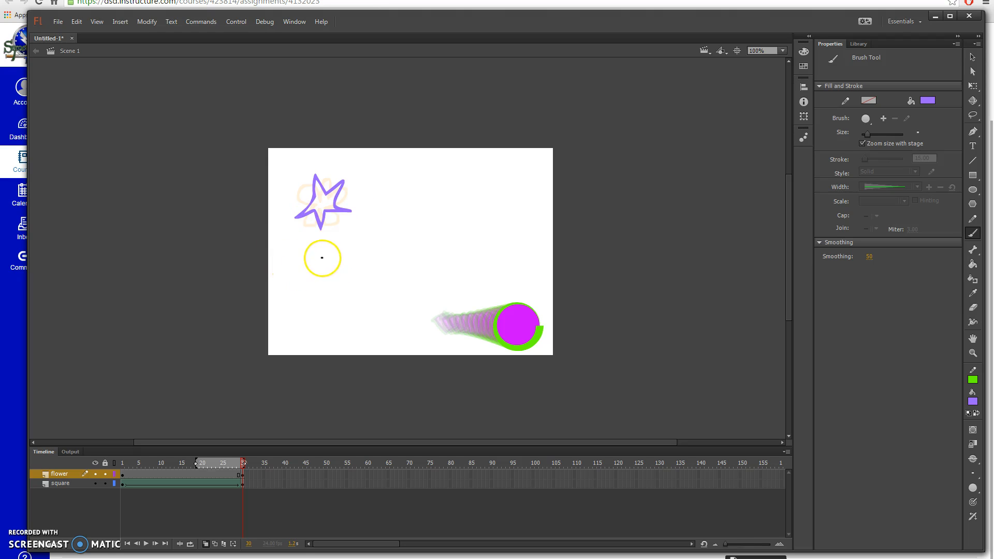
# Create a shape tween between frames 1 and 30 of the flower layer and play it from the start.
pyautogui.rightClick(181, 473)
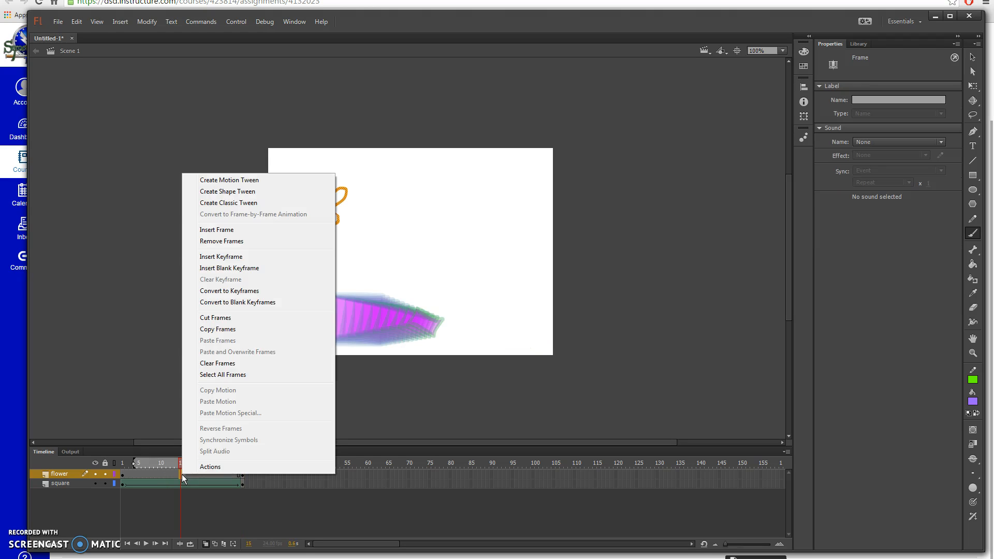
pyautogui.click(234, 192)
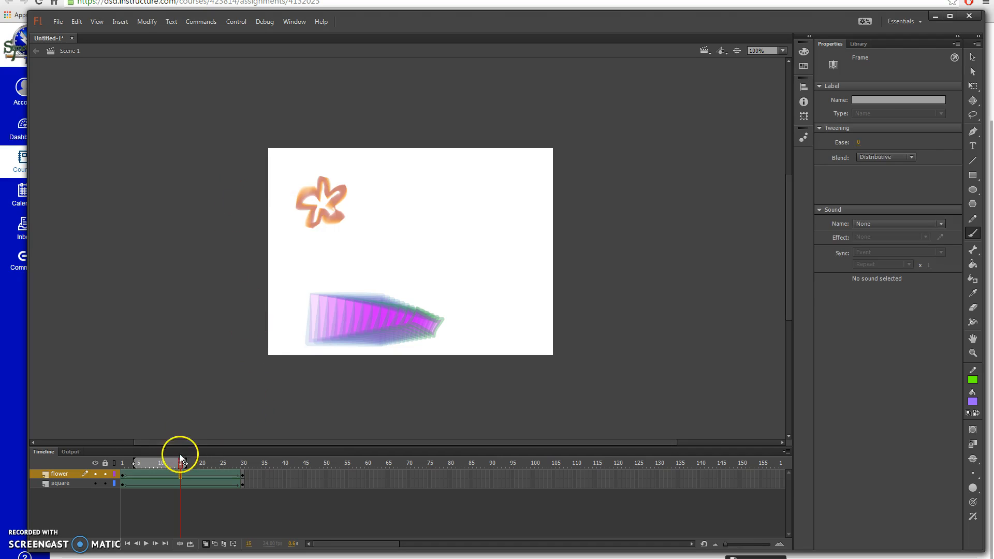
pyautogui.click(123, 462)
pyautogui.press('Return')
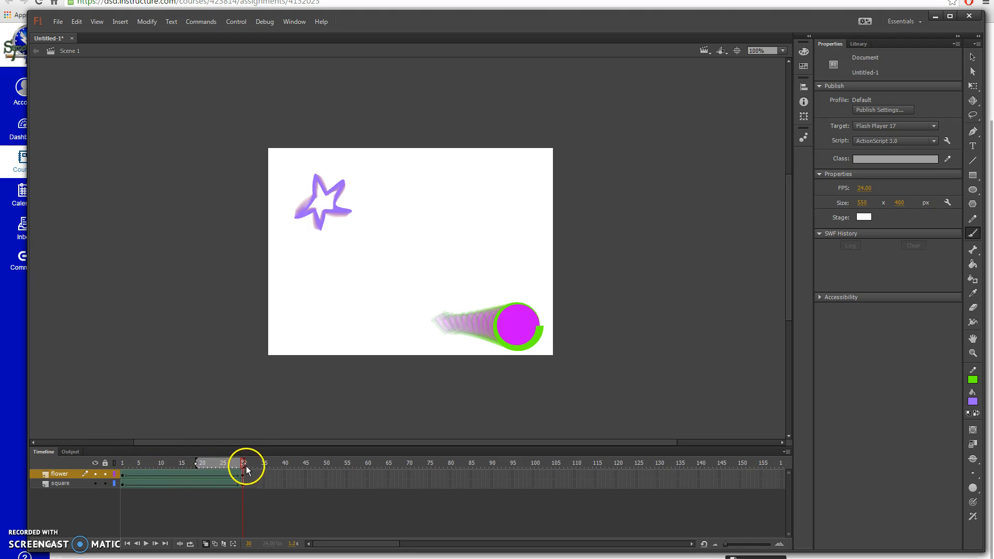
pyautogui.moveTo(243, 465); pyautogui.dragTo(116, 450)
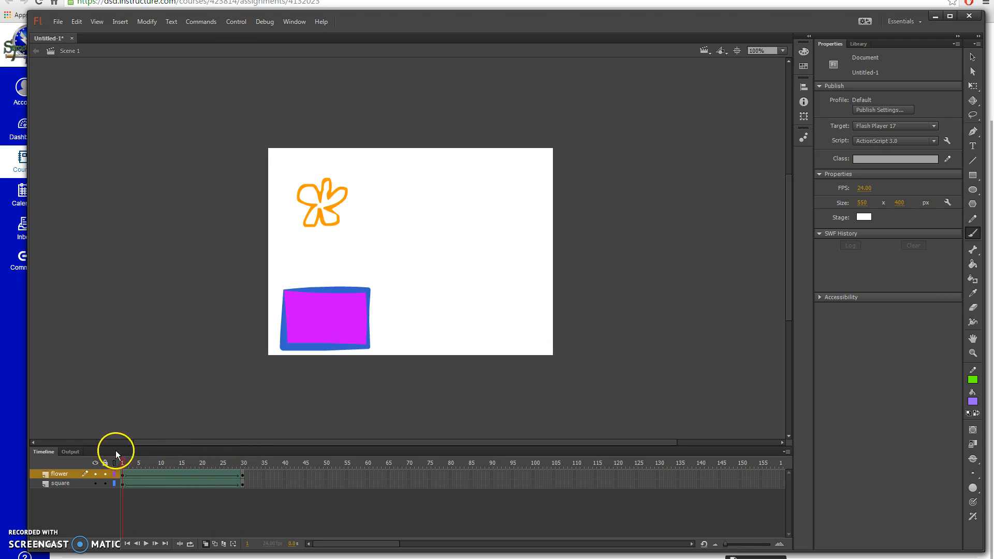
# Turn off onion skinning and add a shape hint on frame 1, placing it on the outer edge of the flower's upper-left petal.
pyautogui.click(206, 543)
pyautogui.moveTo(122, 463)
pyautogui.mouseDown()
pyautogui.moveTo(226, 467)
pyautogui.moveTo(120, 465)
pyautogui.mouseUp()
pyautogui.click(142, 24)
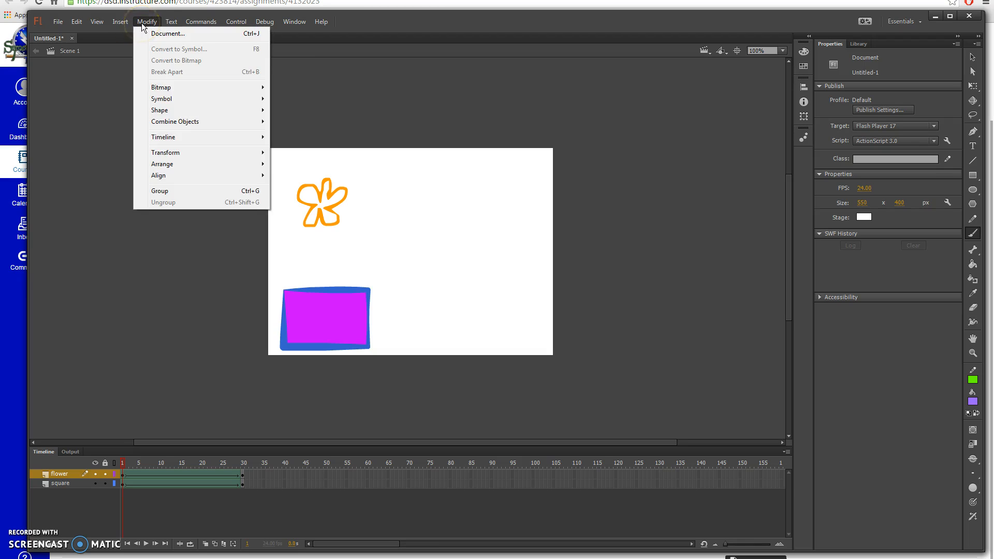
pyautogui.moveTo(244, 107)
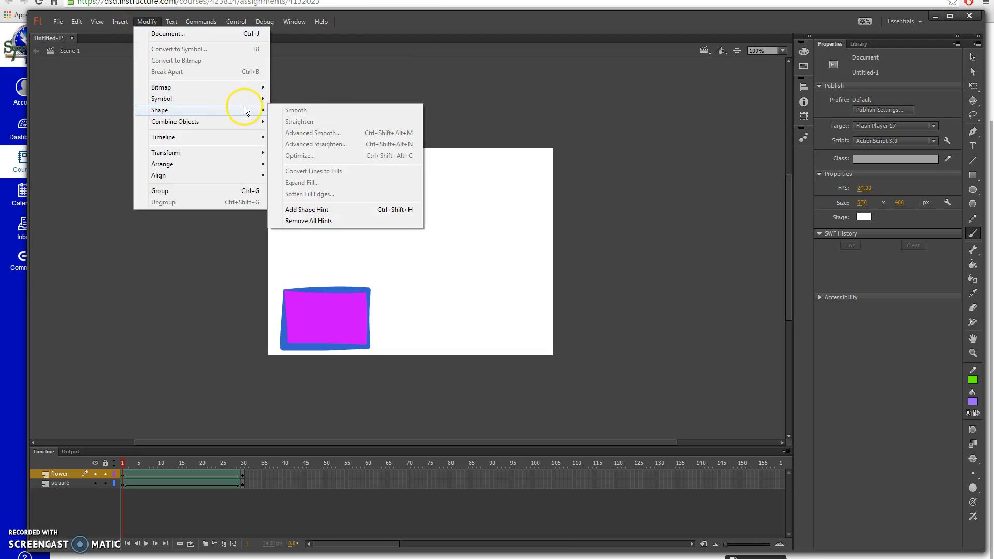
pyautogui.click(324, 210)
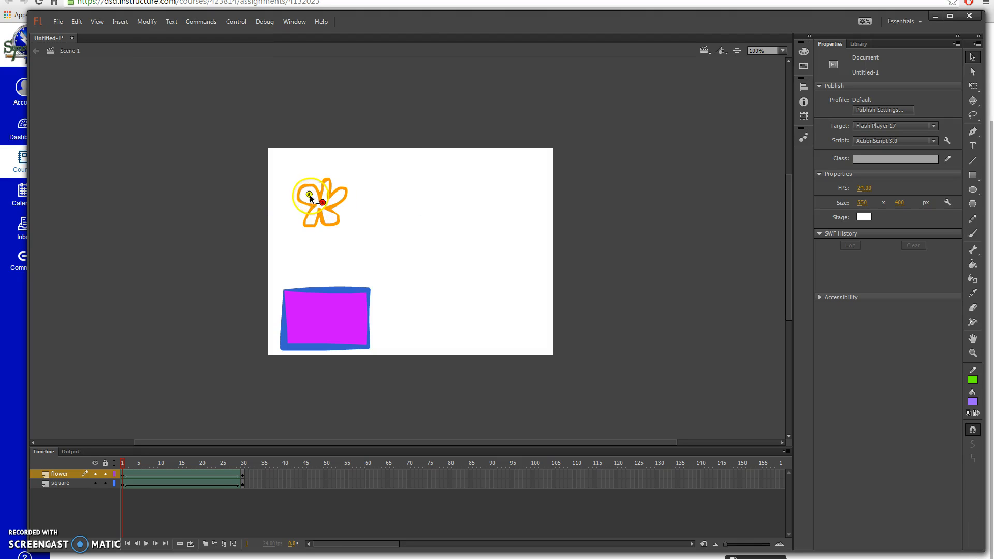
pyautogui.moveTo(303, 187); pyautogui.dragTo(303, 187)
# Place the matching shape hint on the star's top point on frame 30 and play the animation from frame 1.
pyautogui.moveTo(122, 464); pyautogui.dragTo(243, 464)
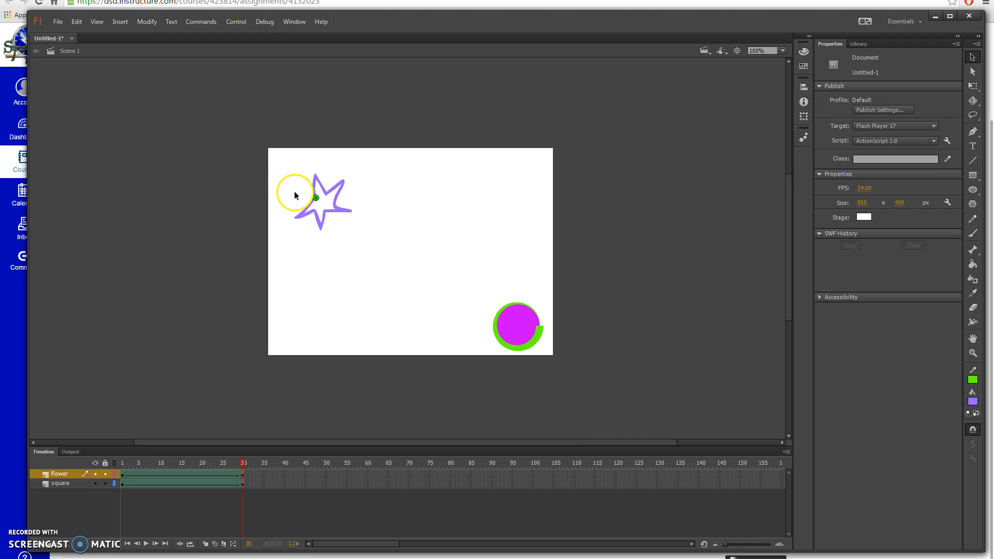
pyautogui.moveTo(317, 179); pyautogui.dragTo(316, 176)
pyautogui.moveTo(244, 462); pyautogui.dragTo(126, 458)
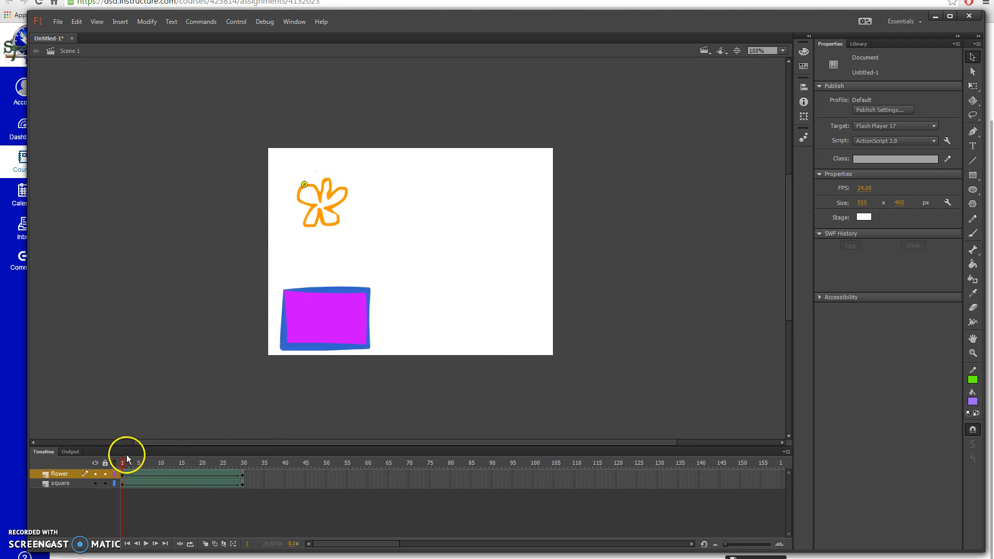
pyautogui.press('Return')
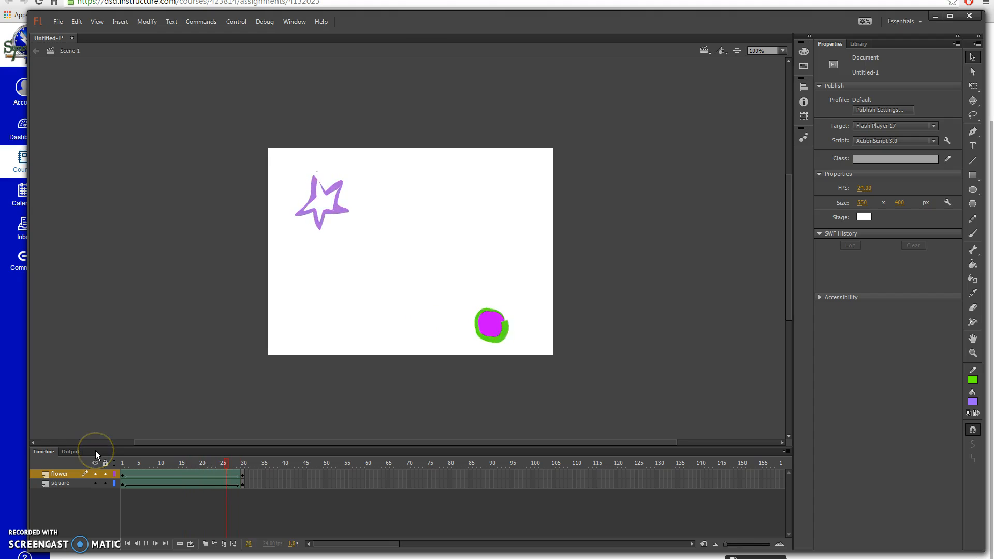
# Move the shape hint on frame 30 from the star's lower-left tip back to its top point.
pyautogui.moveTo(244, 465); pyautogui.dragTo(284, 466)
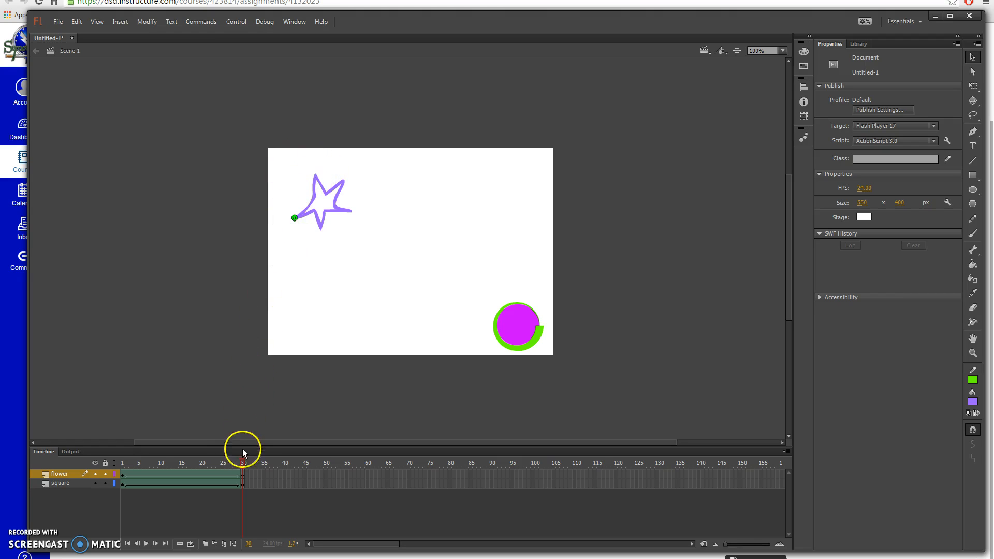
pyautogui.moveTo(224, 456); pyautogui.dragTo(262, 461)
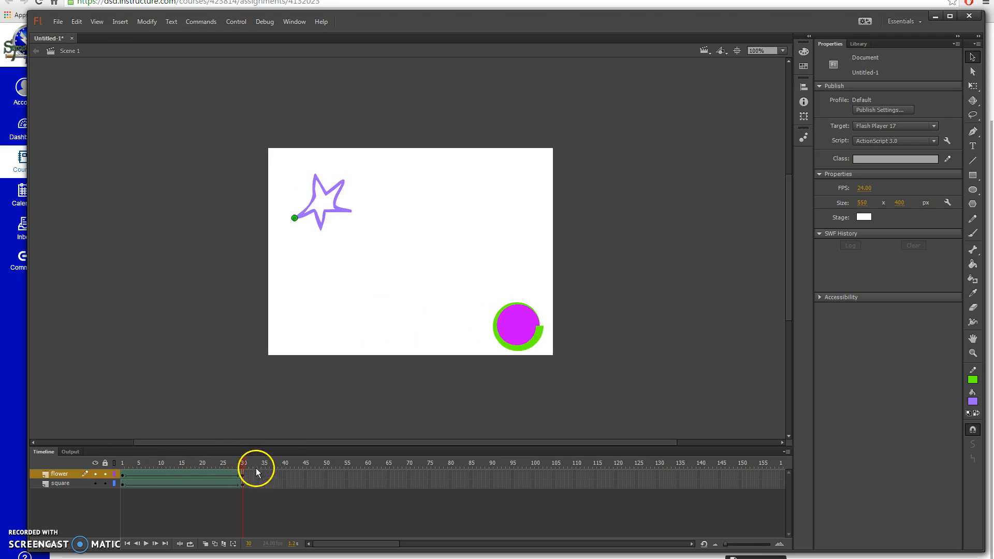
pyautogui.moveTo(294, 218); pyautogui.dragTo(316, 178)
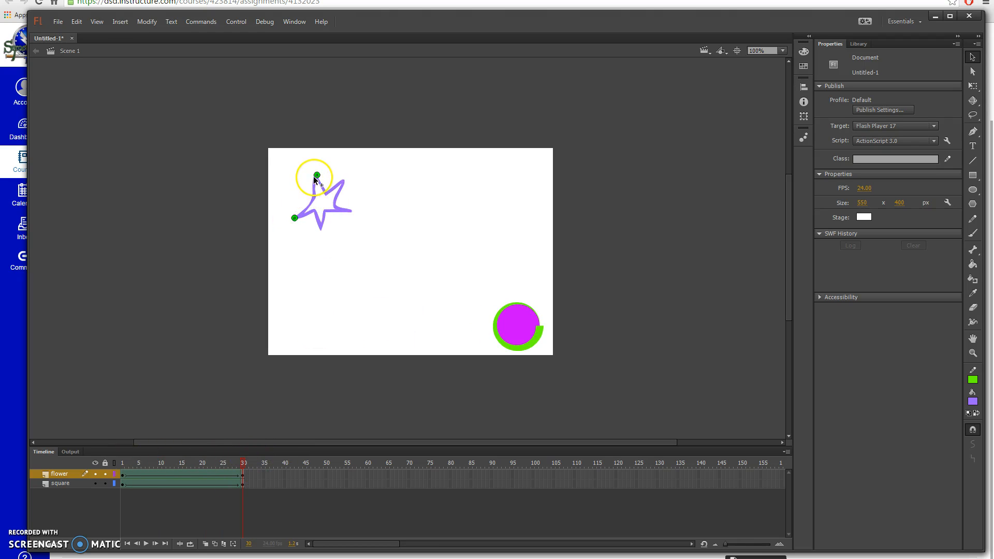
# Add a second shape hint on frame 1 and place it on the bottom of the flower's lower-left petal.
pyautogui.moveTo(244, 458); pyautogui.dragTo(59, 453)
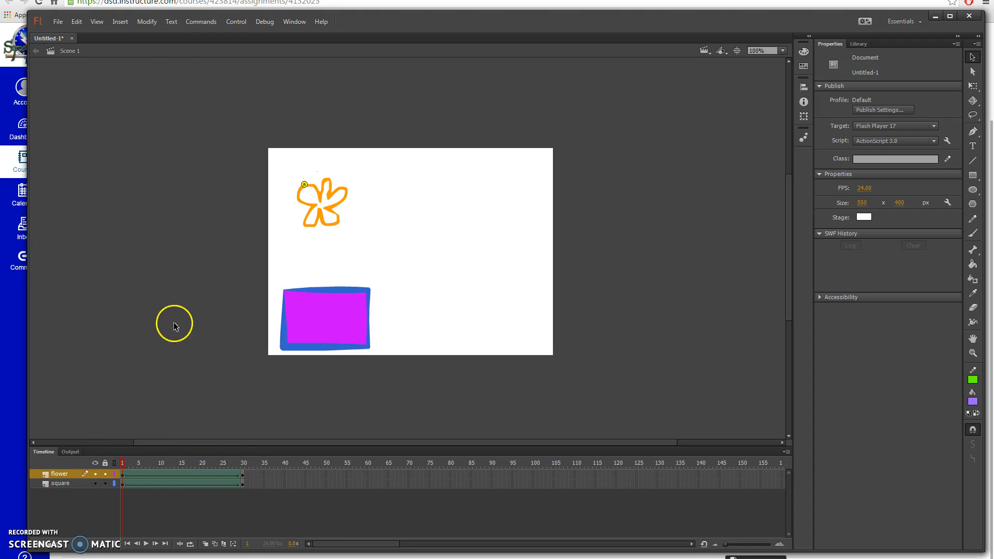
pyautogui.click(147, 22)
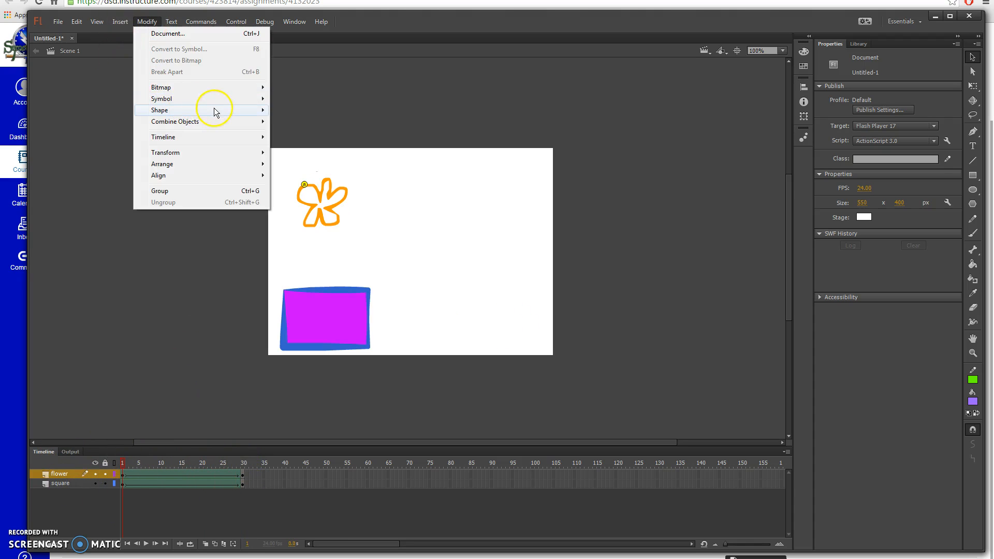
pyautogui.moveTo(216, 112)
pyautogui.click(302, 207)
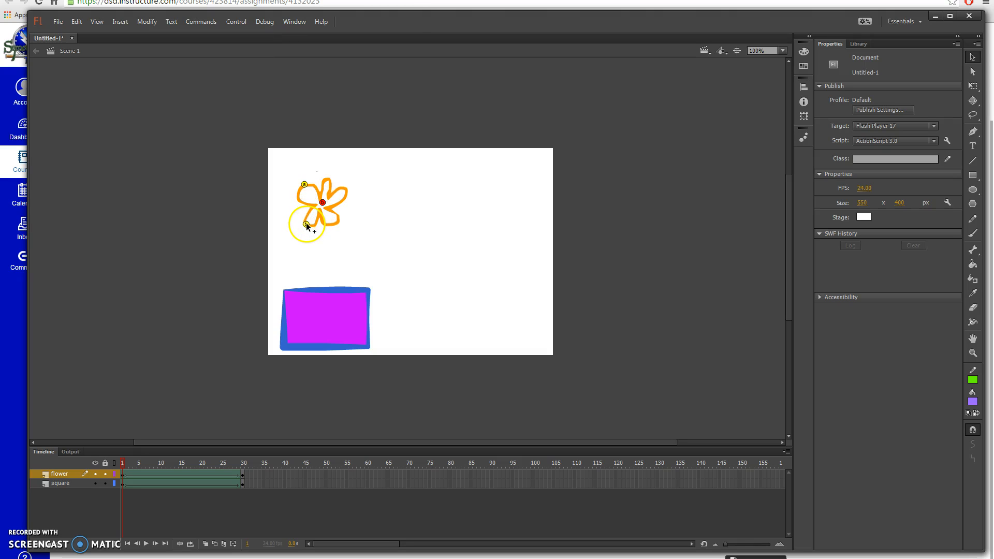
pyautogui.moveTo(306, 225); pyautogui.dragTo(306, 224)
# Place the second shape hint on the star's lower-left tip on frame 30 and play the animation.
pyautogui.moveTo(123, 469); pyautogui.dragTo(254, 465)
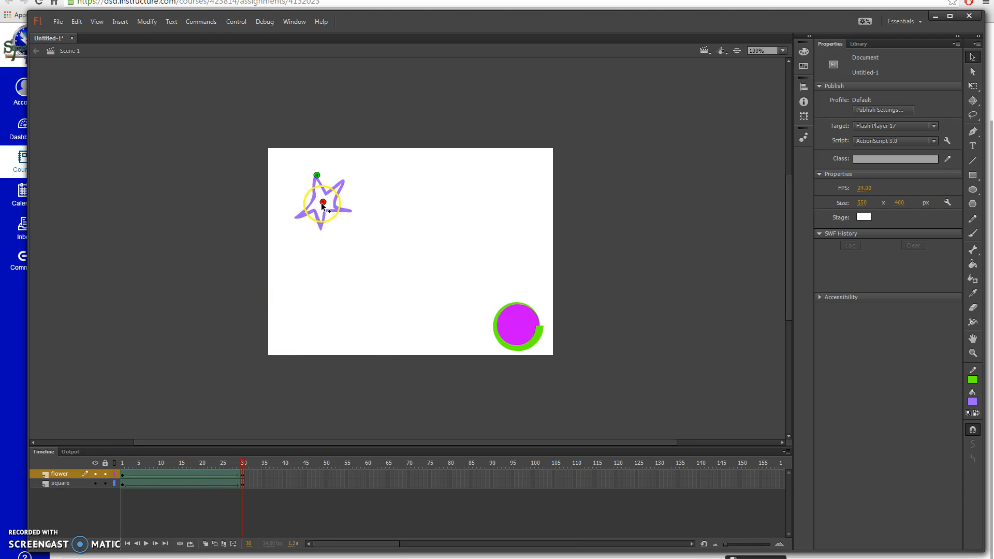
pyautogui.press('Return')
pyautogui.rightClick(296, 218)
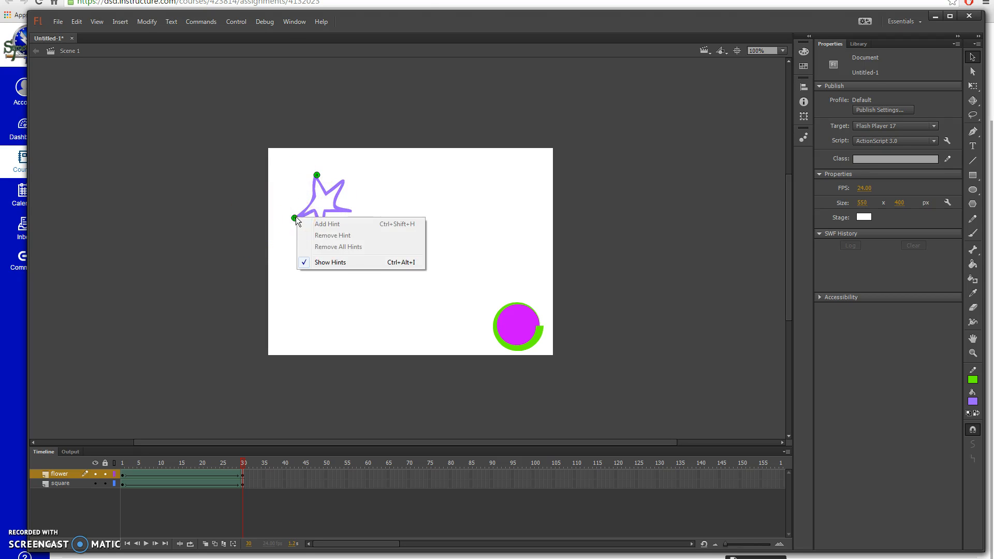
pyautogui.click(296, 217)
# Remove the shape hint on the flower's lower-left petal on frame 1 and replay the animation.
pyautogui.moveTo(244, 465); pyautogui.dragTo(114, 471)
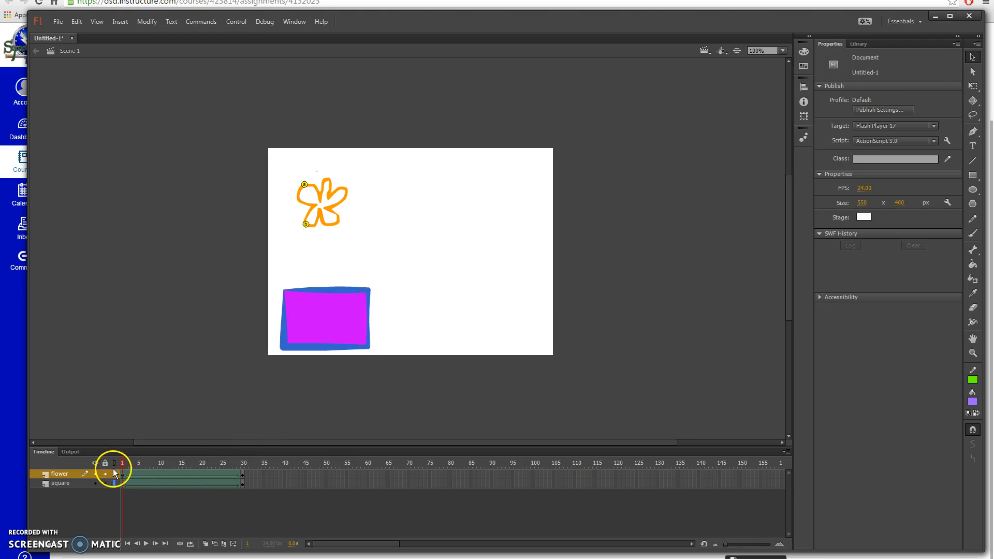
pyautogui.rightClick(308, 223)
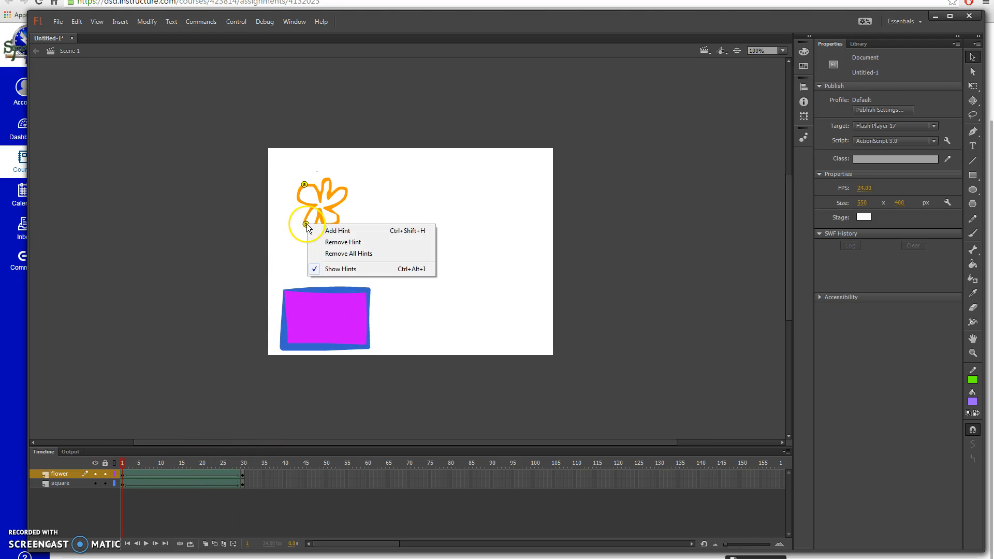
pyautogui.click(344, 242)
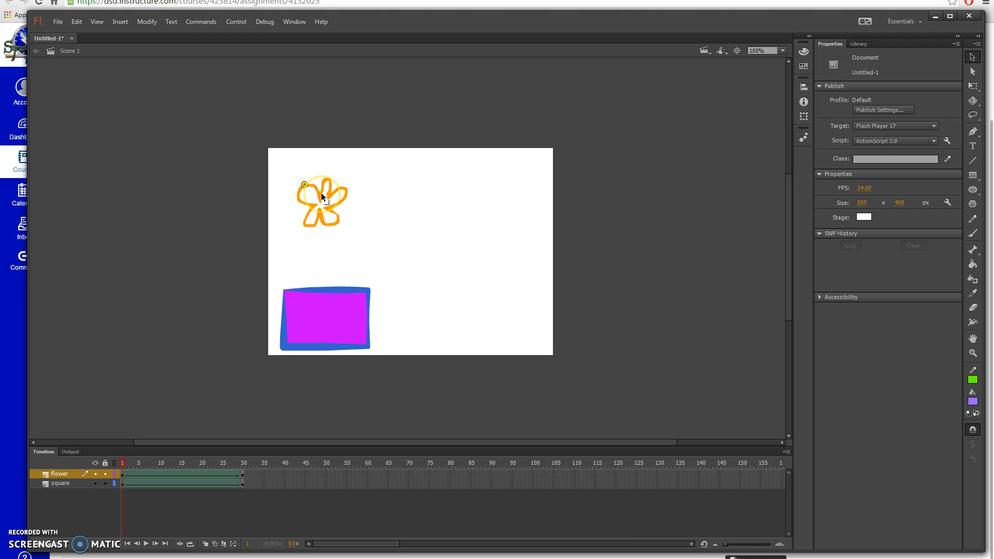
pyautogui.press('Return')
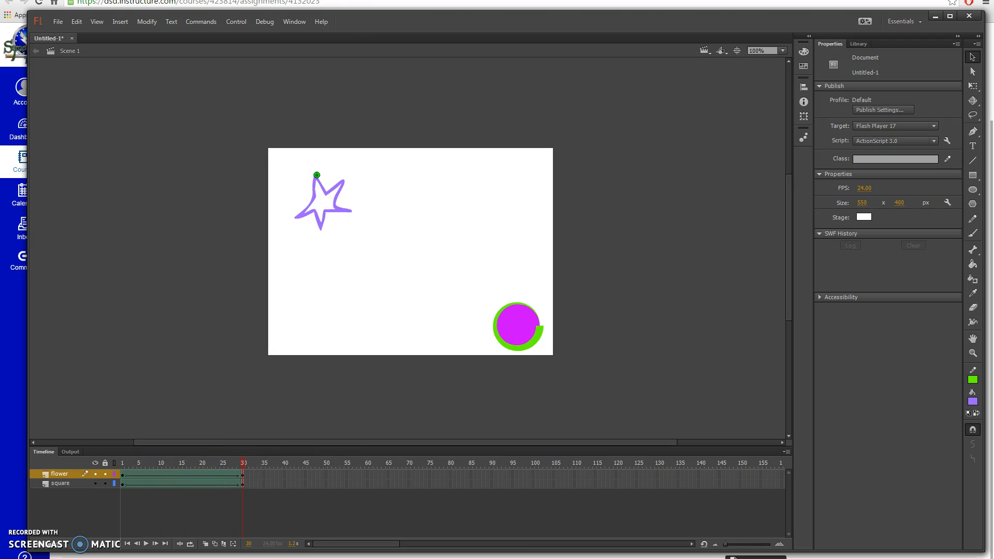
# Add a new layer above the flower layer, name it face, and go to its first frame.
pyautogui.click(36, 543)
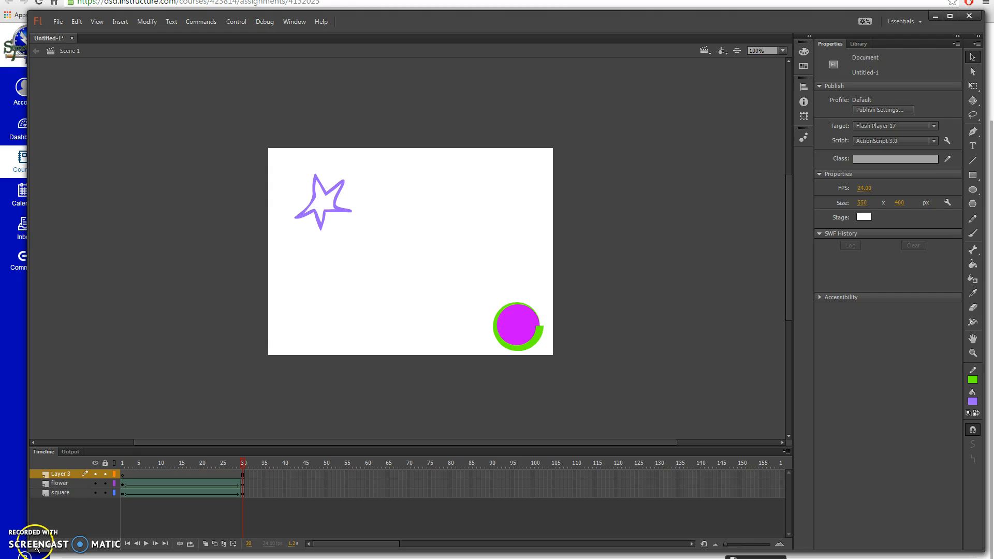
pyautogui.click(60, 477)
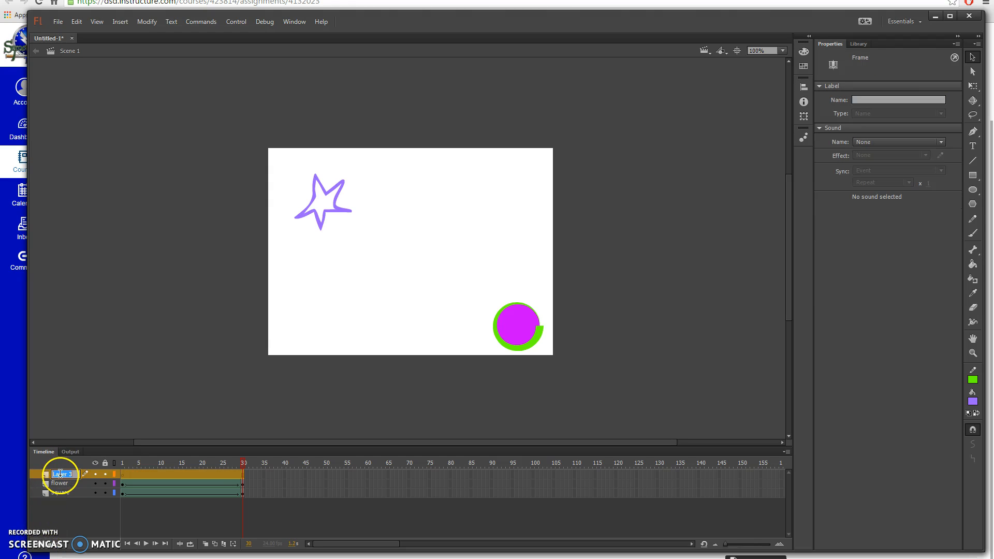
pyautogui.click(122, 474)
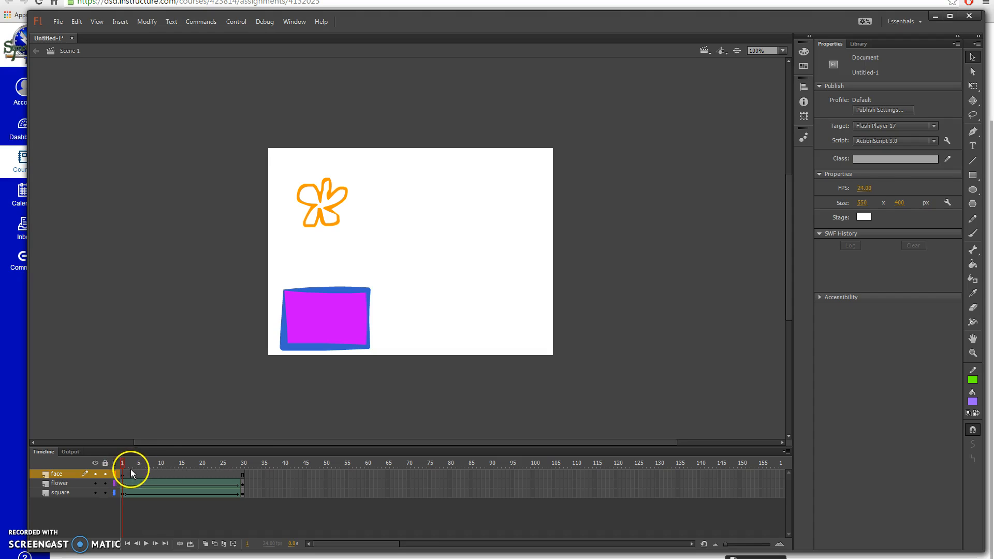
# Set the Brush tool to a bright magenta fill and the largest brush size.
pyautogui.click(973, 233)
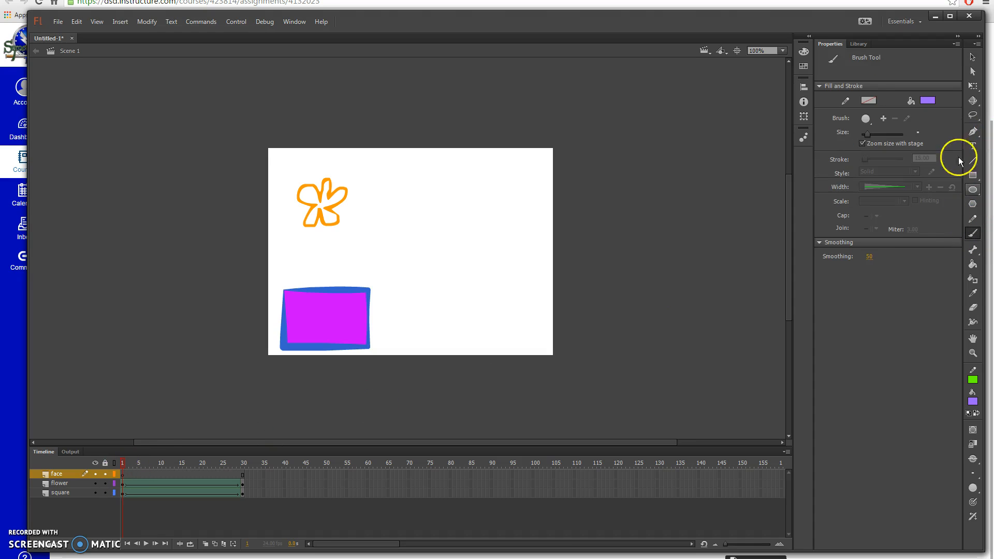
pyautogui.click(929, 100)
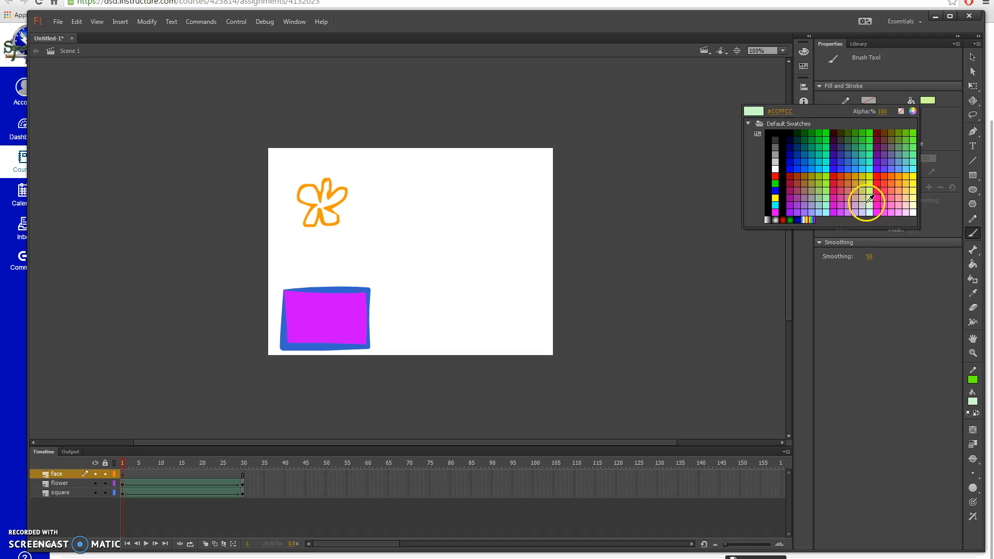
pyautogui.click(881, 210)
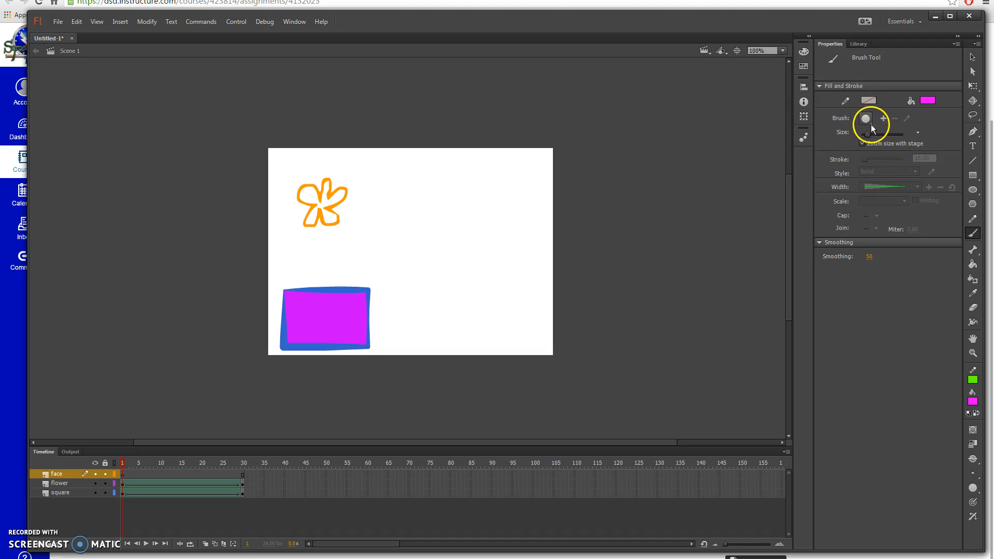
pyautogui.click(871, 124)
pyautogui.click(890, 128)
pyautogui.moveTo(868, 134); pyautogui.dragTo(904, 134)
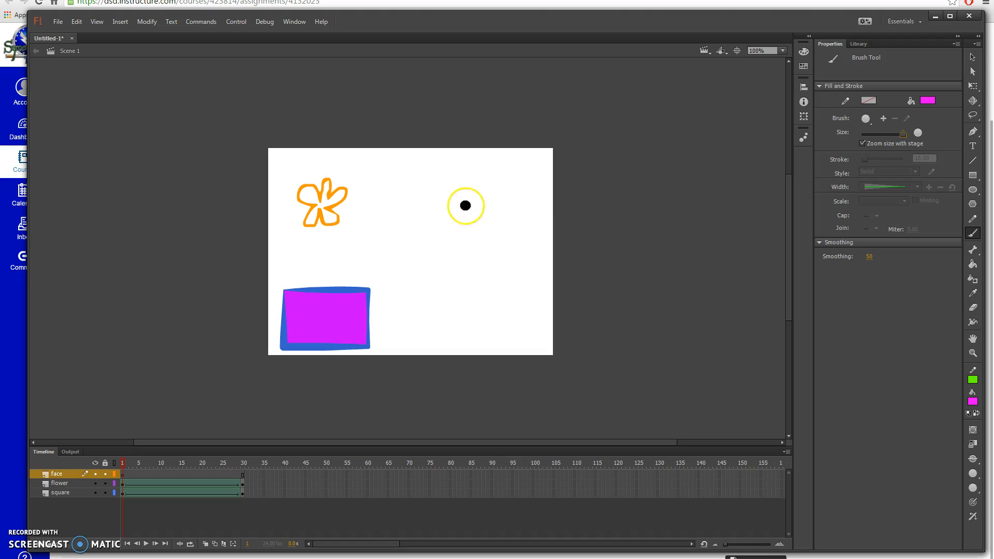
# Paint two round magenta eyes and a frowning mouth on frame 1 of the face layer, leaving the brush at its largest size.
pyautogui.moveTo(428, 190); pyautogui.dragTo(458, 192)
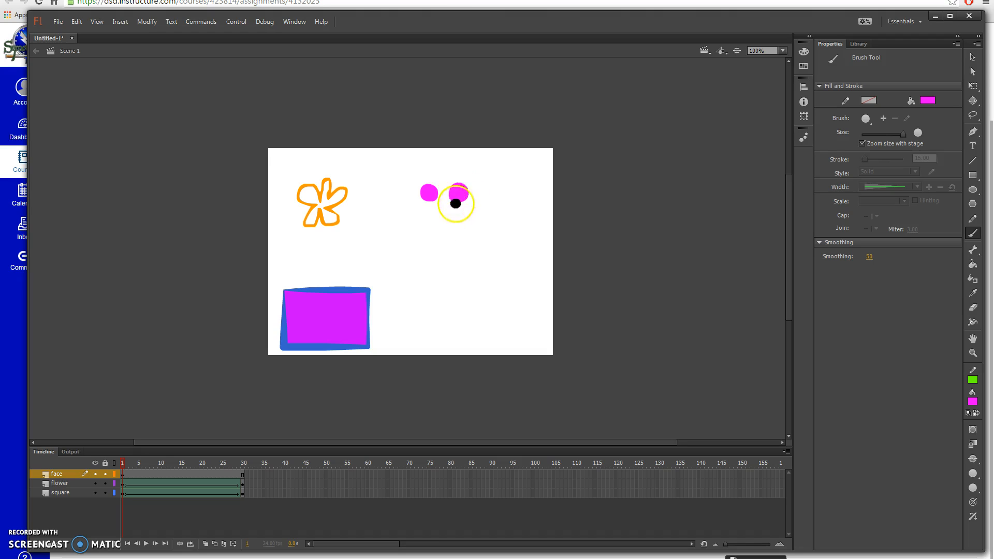
pyautogui.moveTo(410, 250)
pyautogui.mouseDown()
pyautogui.moveTo(427, 227)
pyautogui.moveTo(453, 220)
pyautogui.moveTo(474, 251)
pyautogui.mouseUp()
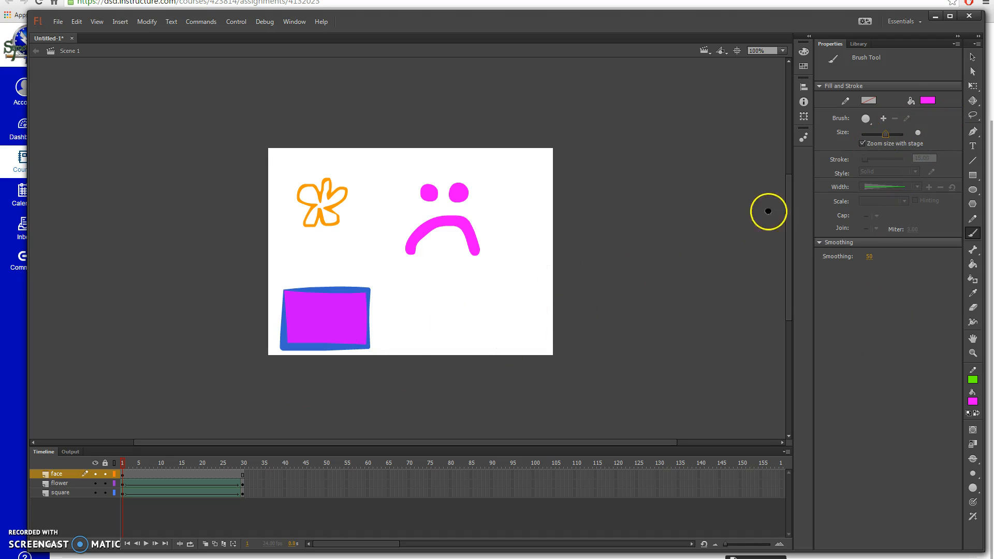
pyautogui.moveTo(886, 134); pyautogui.dragTo(905, 134)
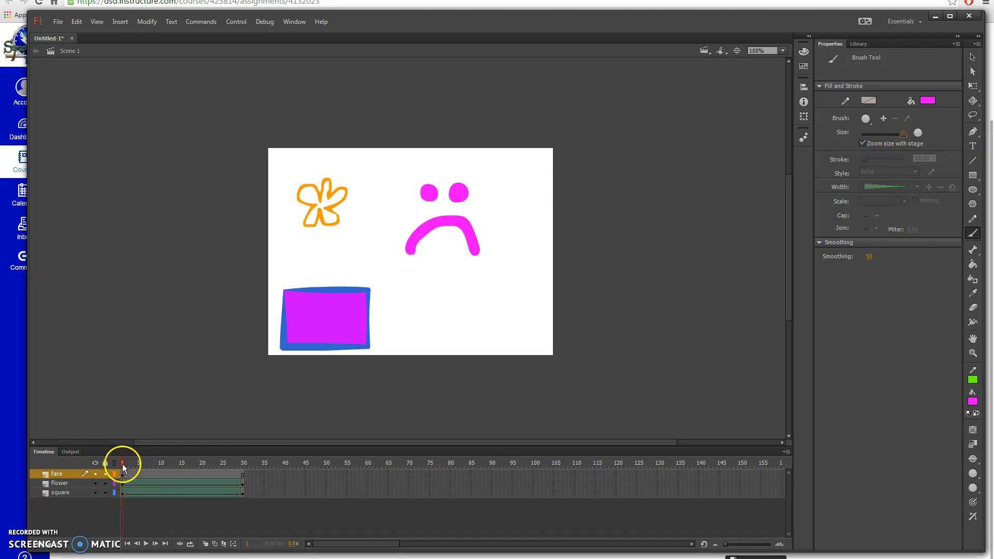
# Insert a keyframe at frame 30 of the face layer.
pyautogui.moveTo(122, 464); pyautogui.dragTo(242, 462)
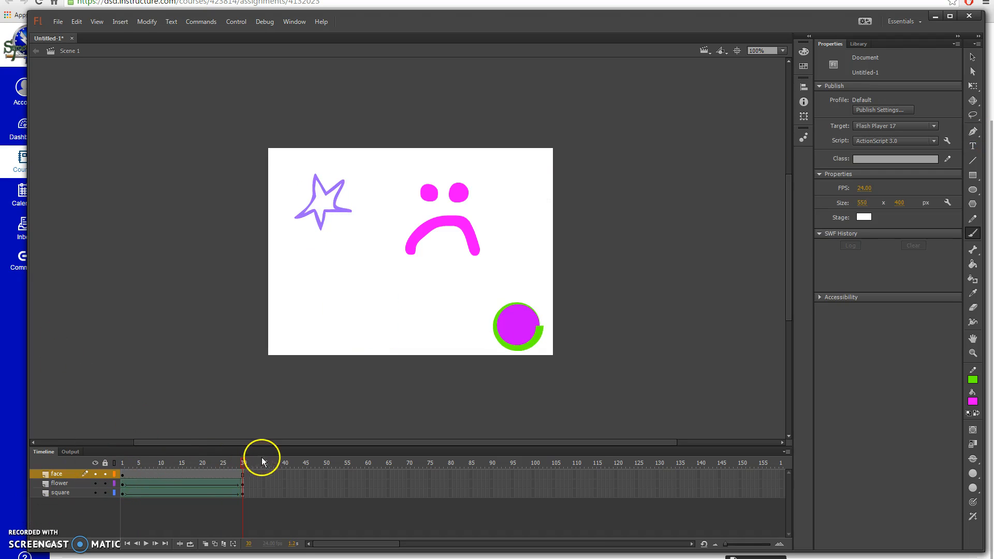
pyautogui.rightClick(241, 480)
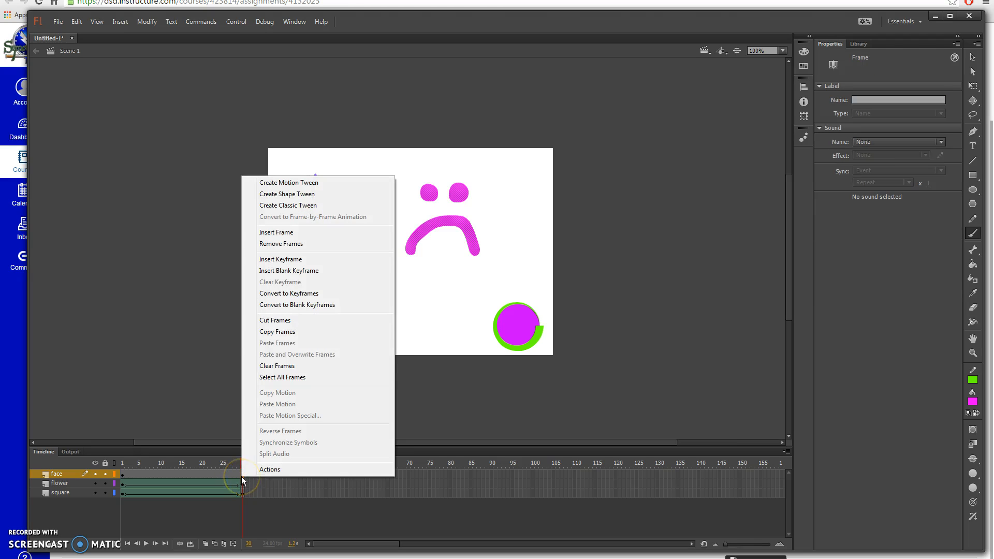
pyautogui.click(300, 262)
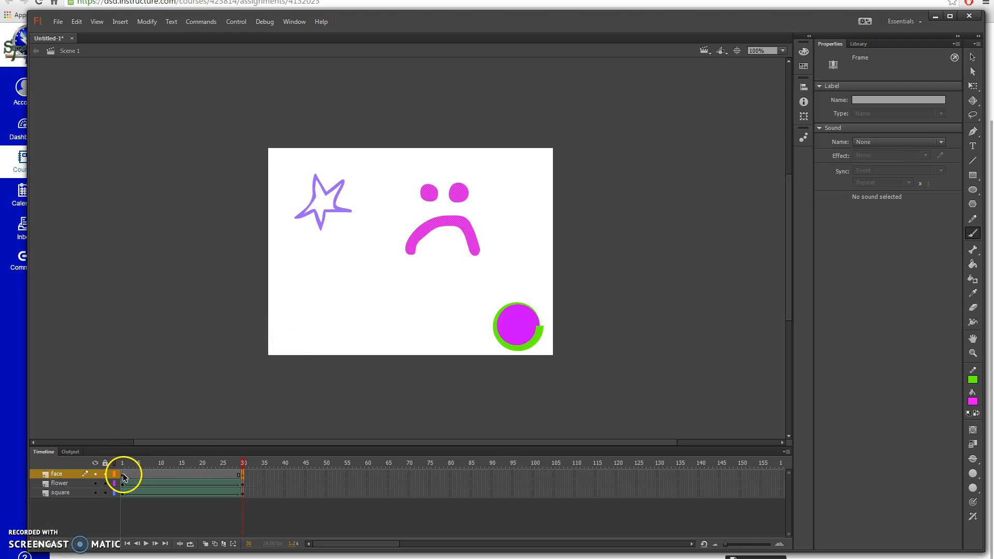
# Delete the frowning mouth on frame 30 of the face layer and brush a magenta smile in its place.
pyautogui.click(973, 58)
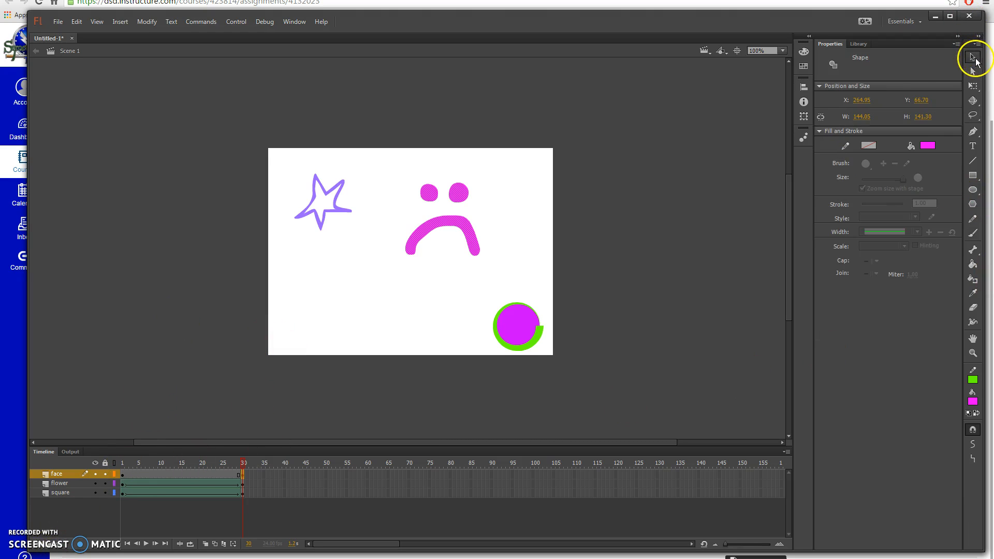
pyautogui.click(547, 224)
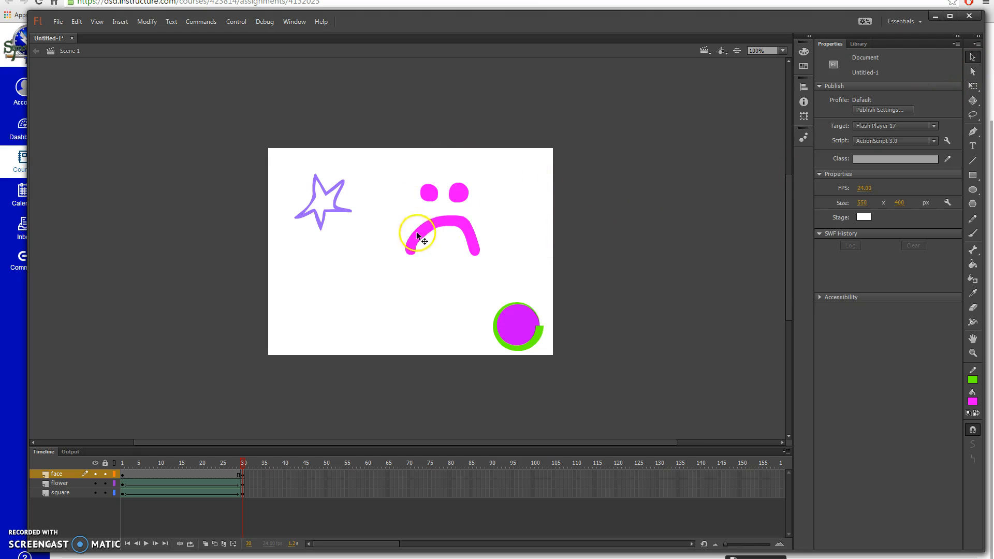
pyautogui.click(460, 224)
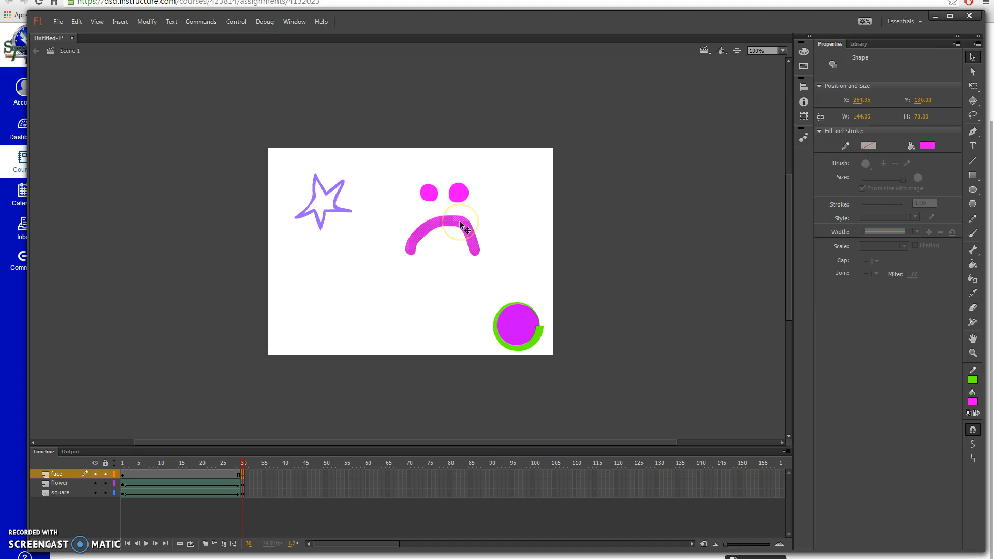
pyautogui.press('Delete')
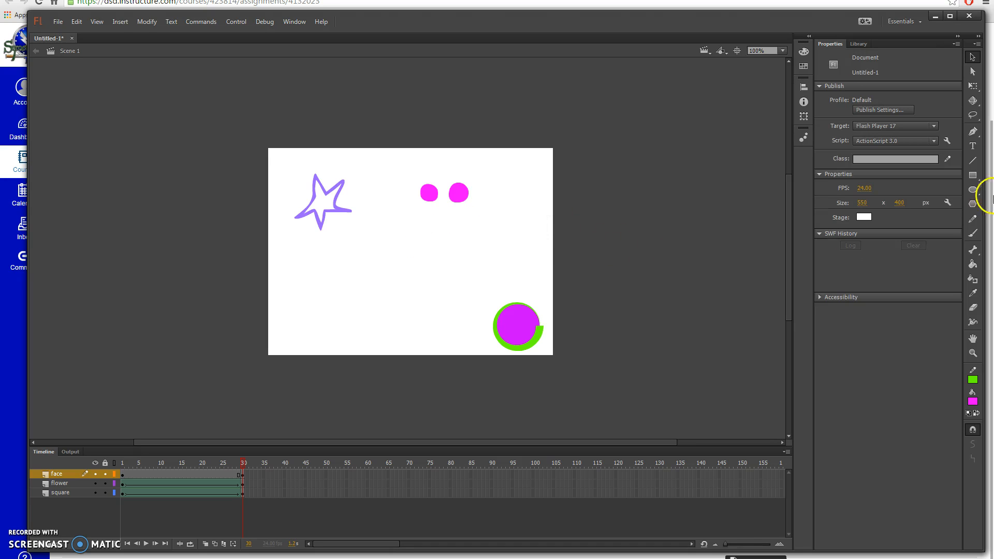
pyautogui.click(973, 233)
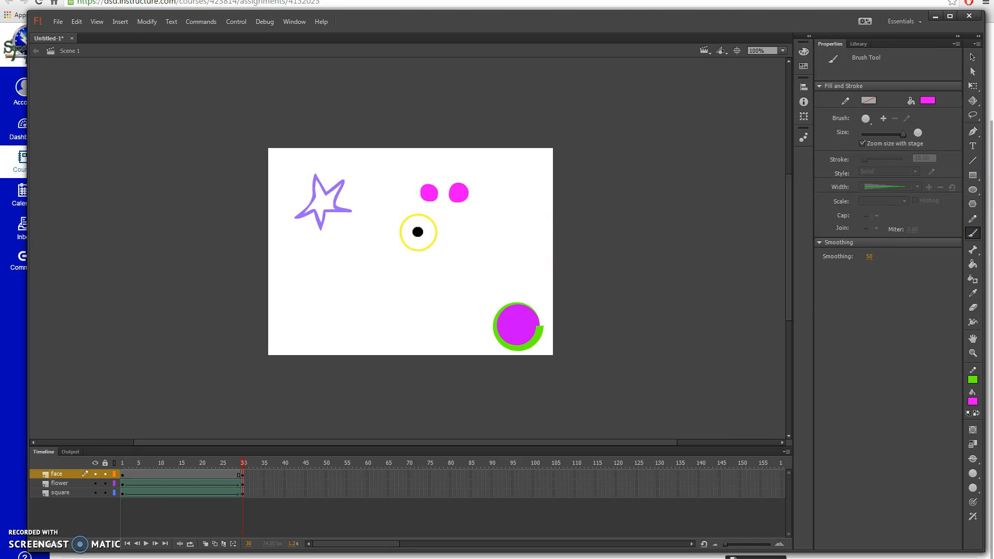
pyautogui.moveTo(405, 215)
pyautogui.mouseDown()
pyautogui.moveTo(413, 234)
pyautogui.moveTo(466, 231)
pyautogui.moveTo(475, 212)
pyautogui.mouseUp()
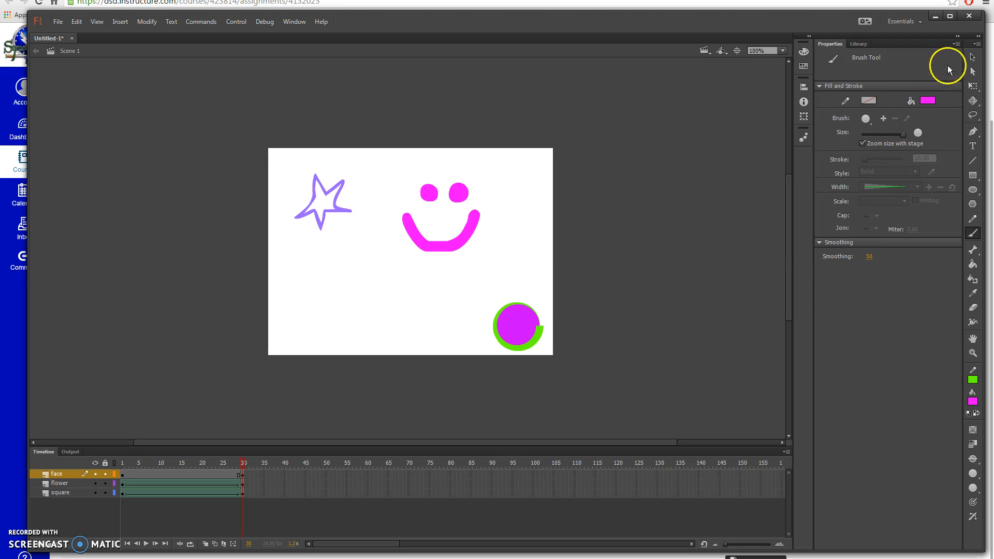
pyautogui.click(973, 57)
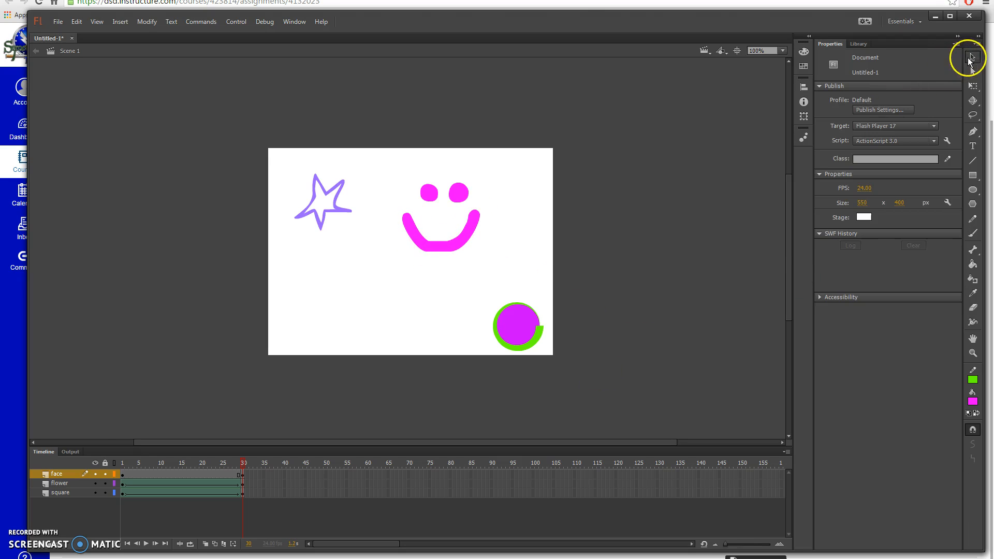
# Create a shape tween between the face layer's two keyframes and play the animation.
pyautogui.rightClick(191, 475)
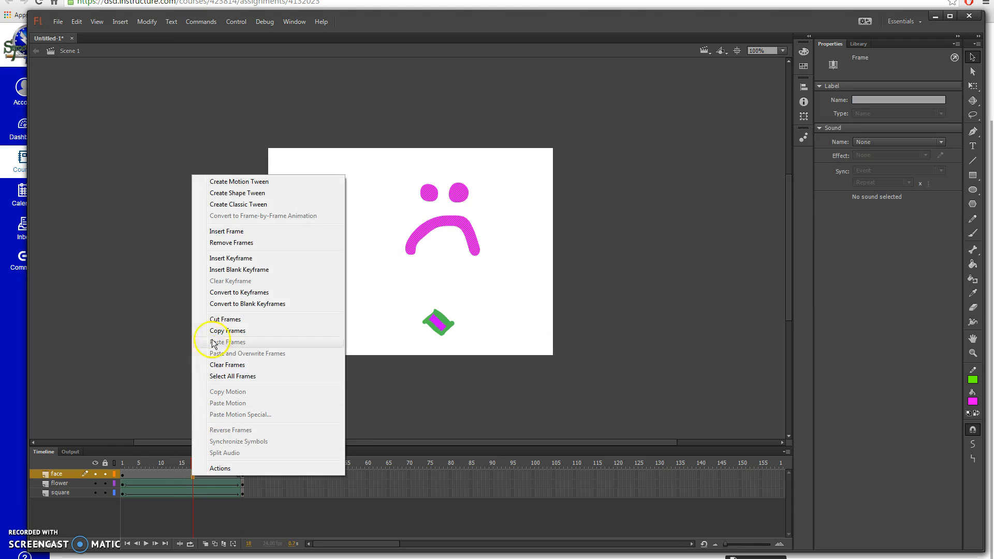
pyautogui.click(237, 193)
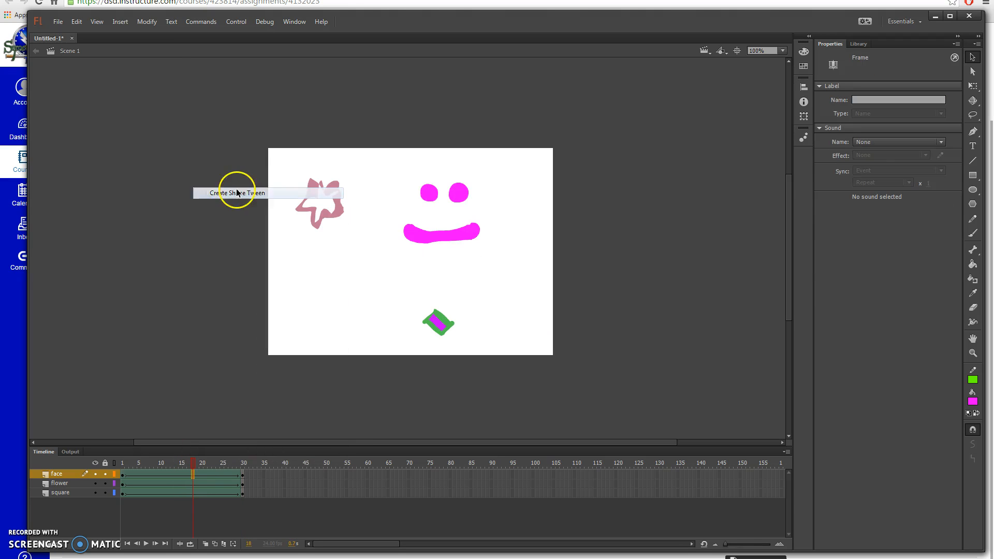
pyautogui.click(157, 315)
pyautogui.press('Return')
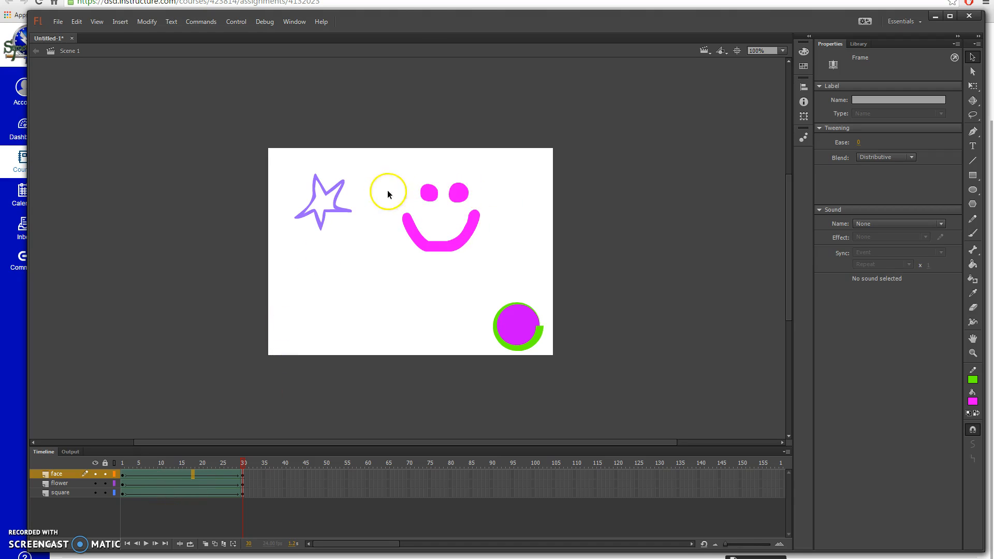
# Add a shape hint on frame 1 of the face layer, centred on the left eye, and match it to that eye on frame 30.
pyautogui.moveTo(243, 464); pyautogui.dragTo(86, 462)
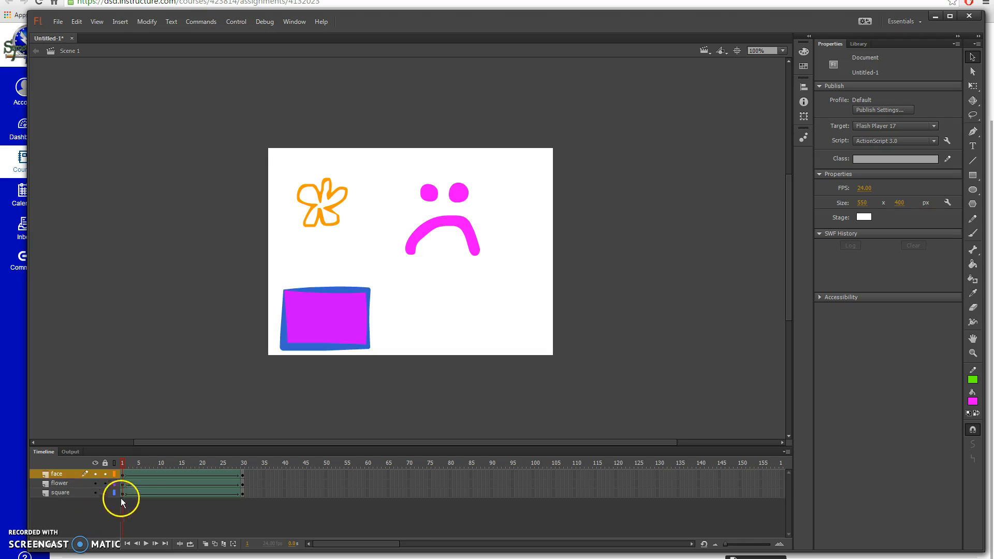
pyautogui.click(145, 21)
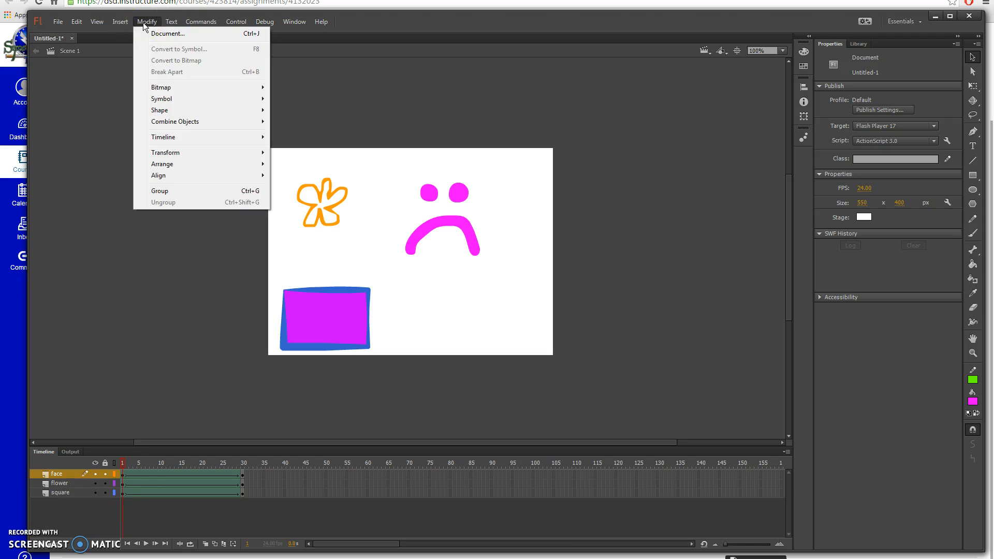
pyautogui.moveTo(221, 110)
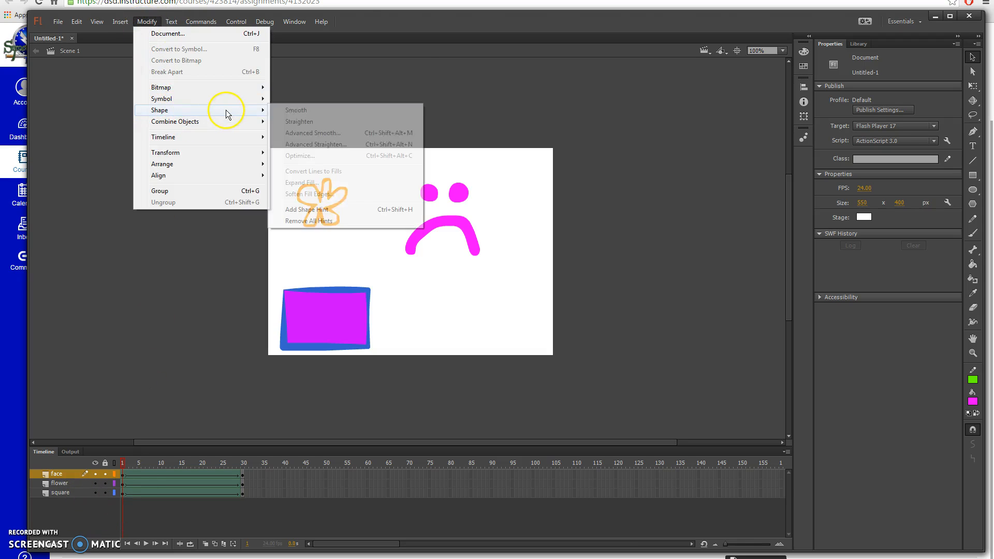
pyautogui.click(313, 209)
pyautogui.moveTo(443, 218); pyautogui.dragTo(428, 193)
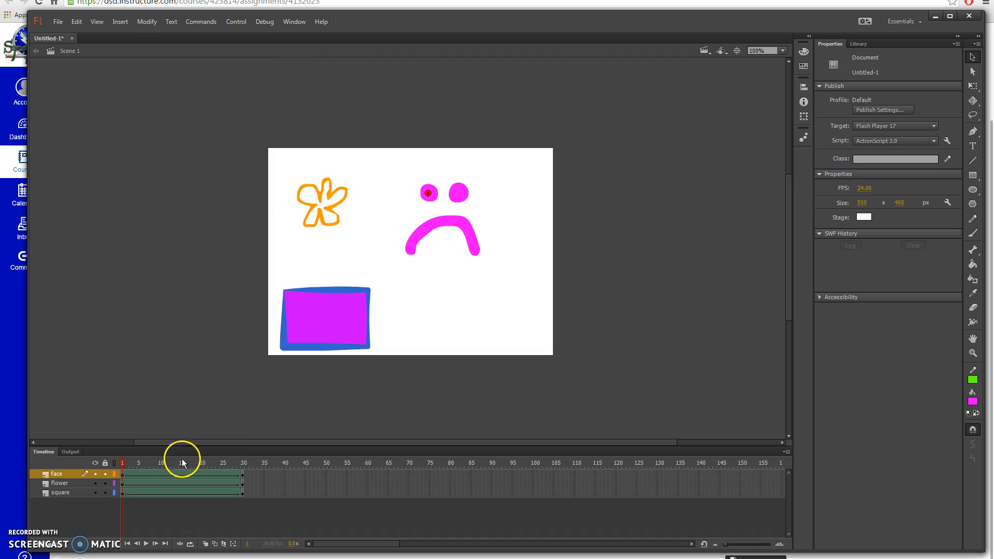
pyautogui.moveTo(115, 465); pyautogui.dragTo(304, 461)
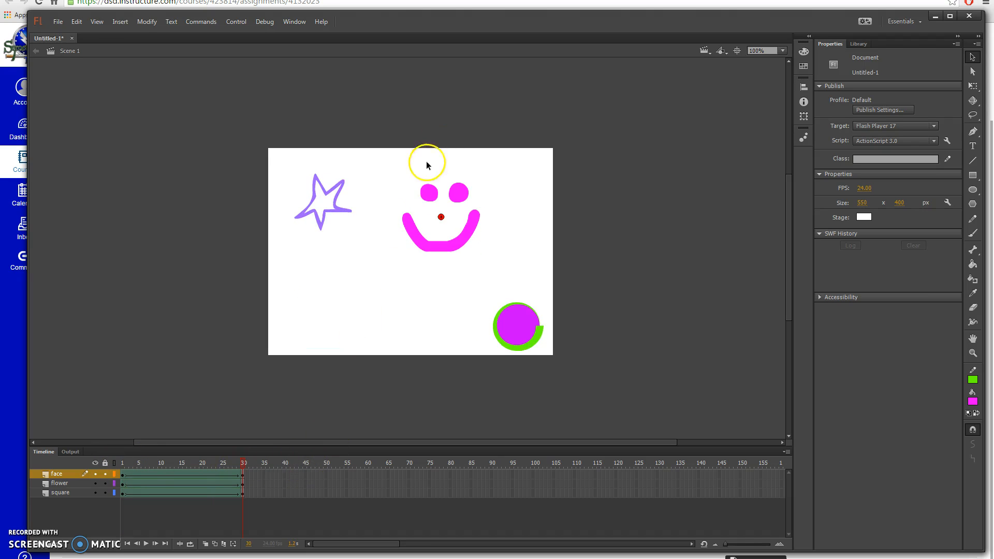
pyautogui.moveTo(443, 220); pyautogui.dragTo(429, 194)
# Scrub between frames 1 and 30 and play the animation to check the hinted face tween.
pyautogui.moveTo(239, 467); pyautogui.dragTo(82, 467)
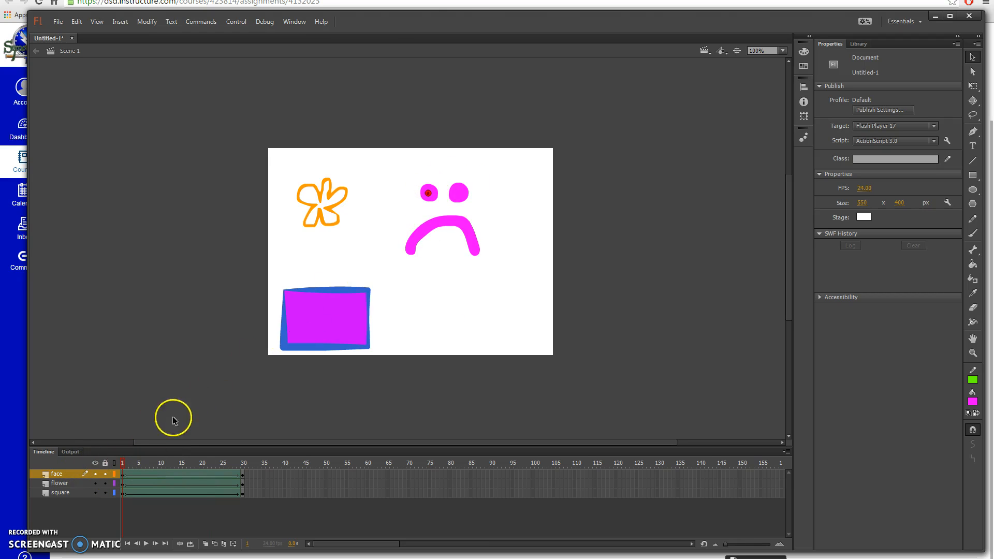
pyautogui.moveTo(127, 464); pyautogui.dragTo(243, 465)
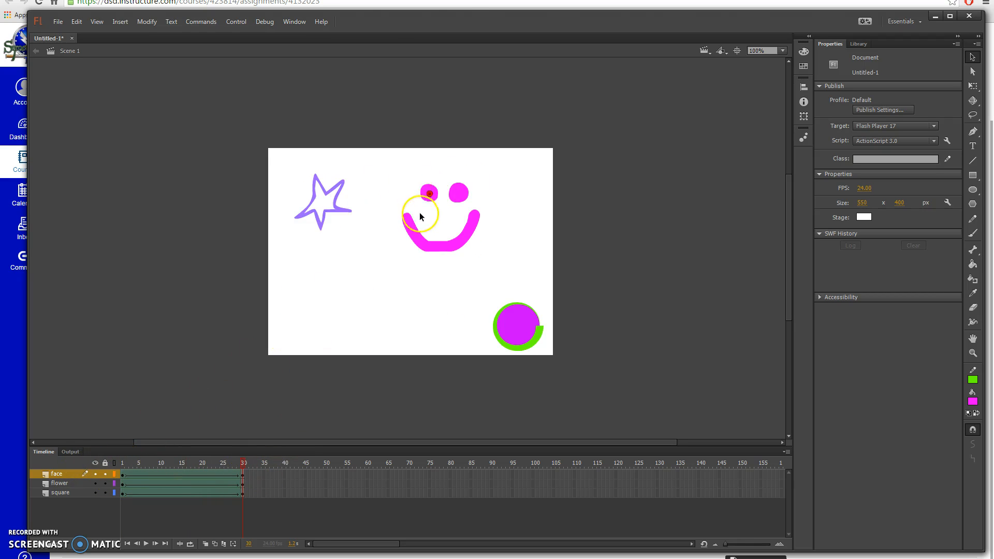
pyautogui.press('Return')
# Add a new layer above the face layer and set the Line tool's stroke to a light peach colour.
pyautogui.click(37, 550)
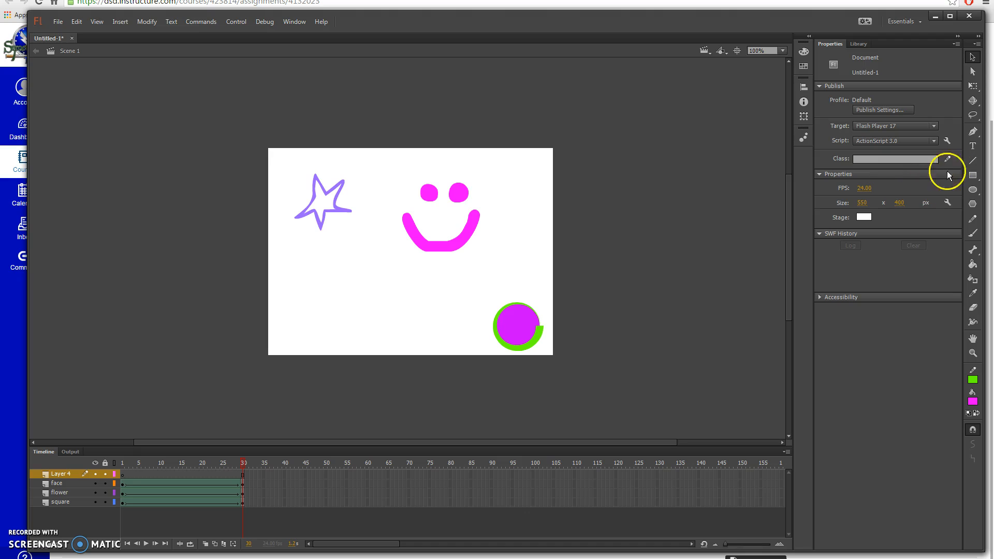
pyautogui.click(973, 161)
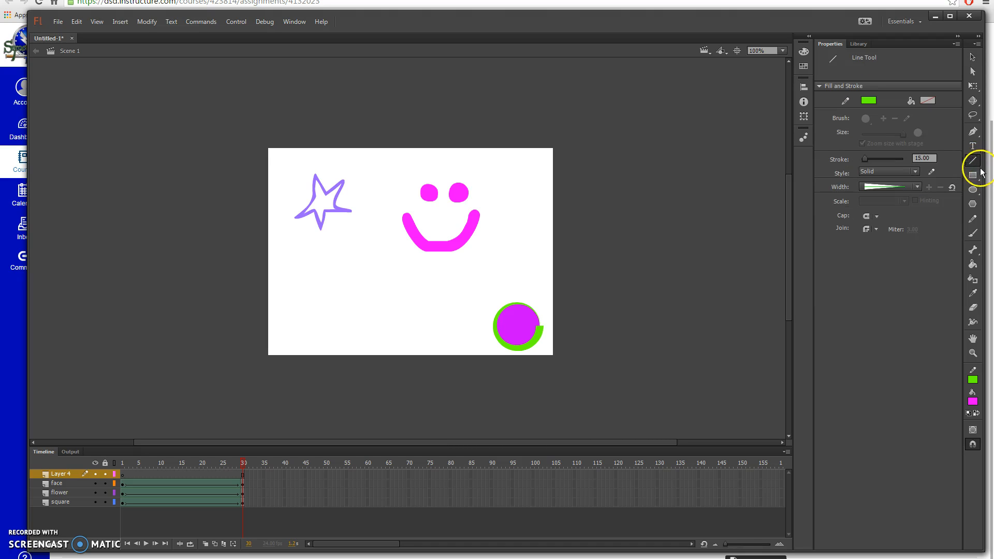
pyautogui.click(869, 102)
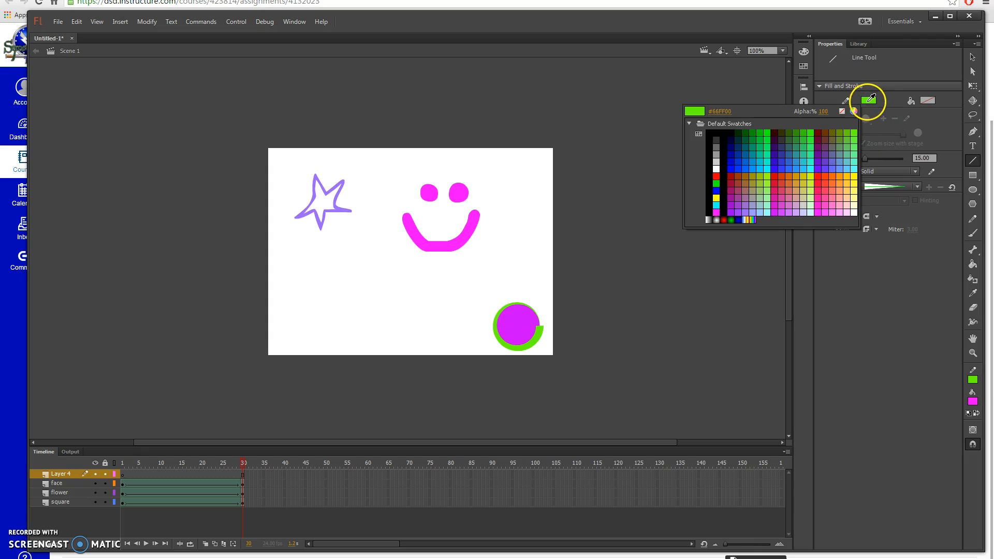
pyautogui.click(853, 197)
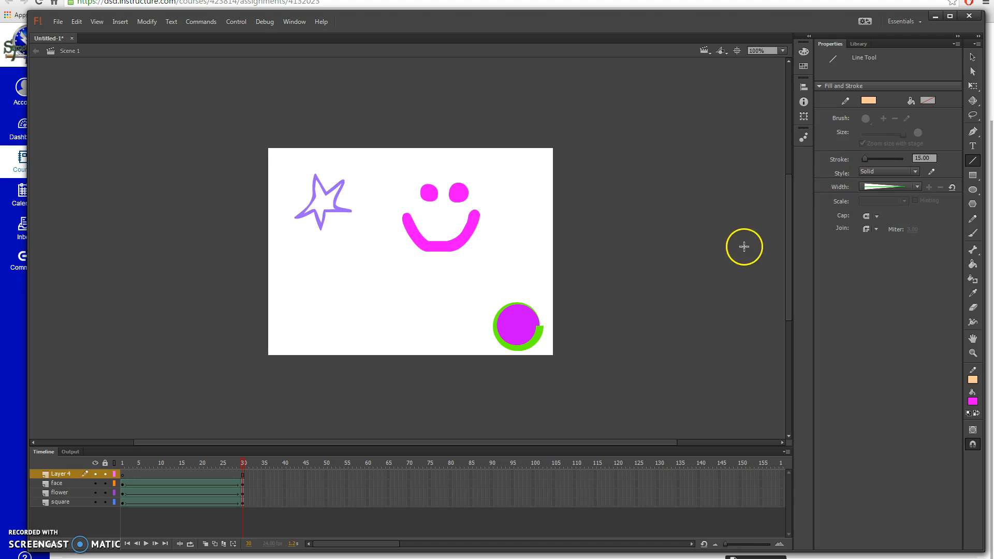
# Change the stage background to pale green and return to the Line tool.
pyautogui.click(972, 57)
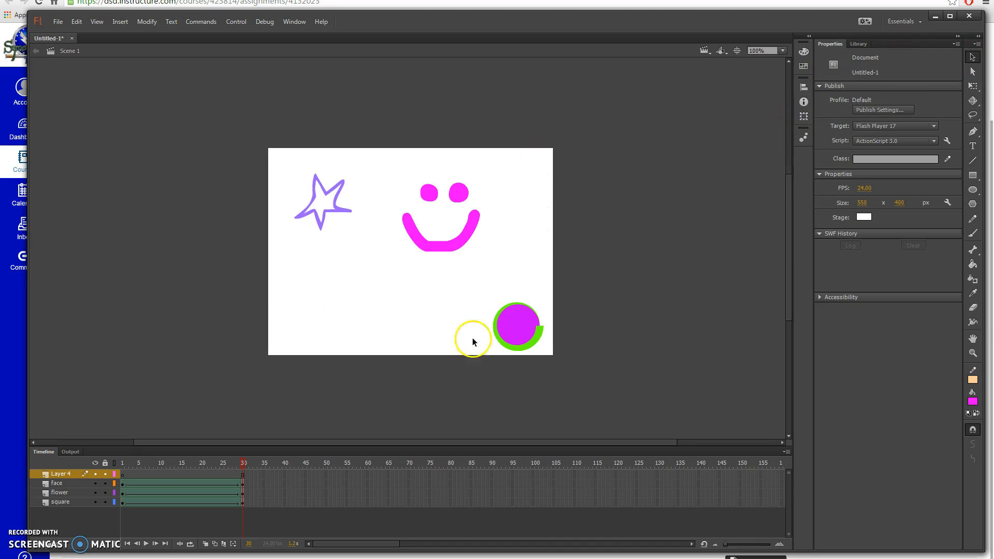
pyautogui.click(863, 216)
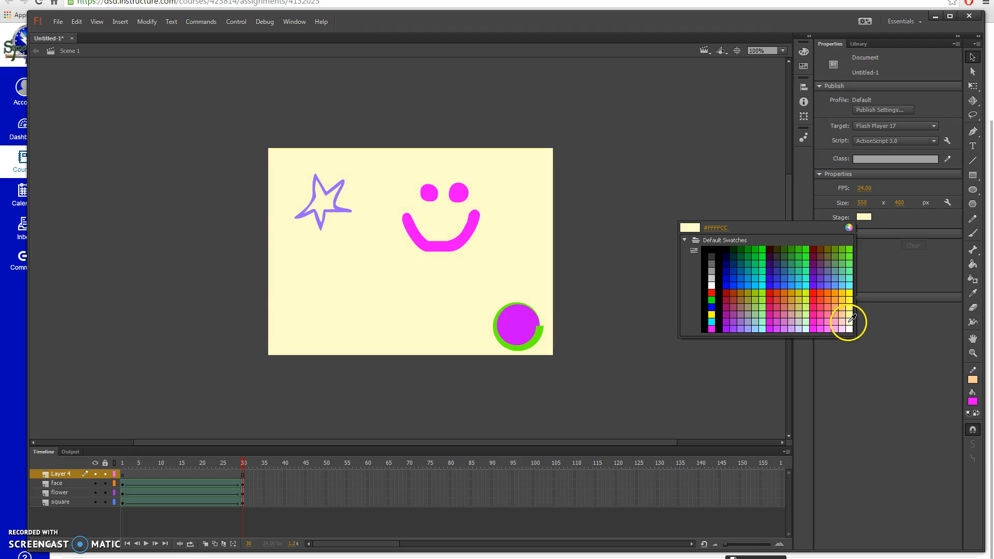
pyautogui.click(806, 324)
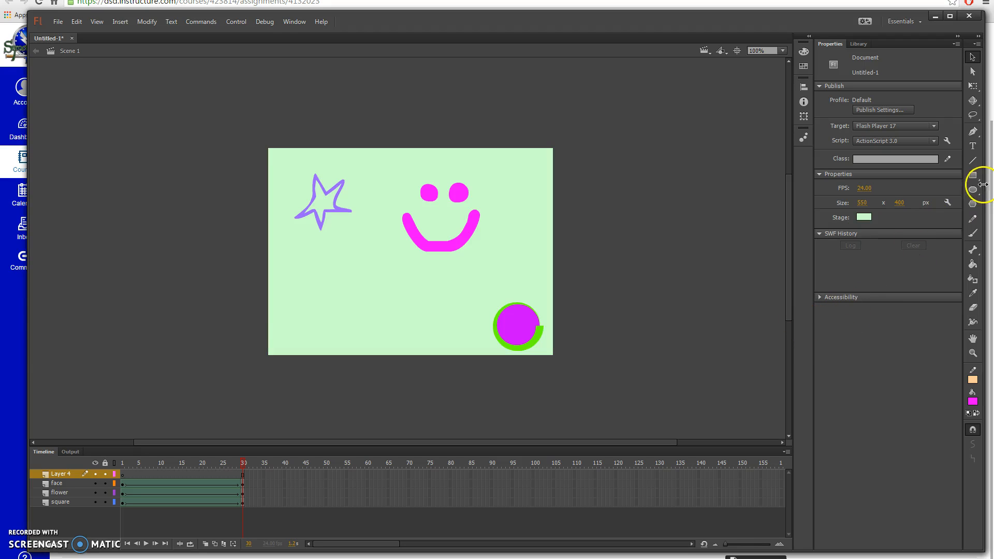
pyautogui.click(973, 160)
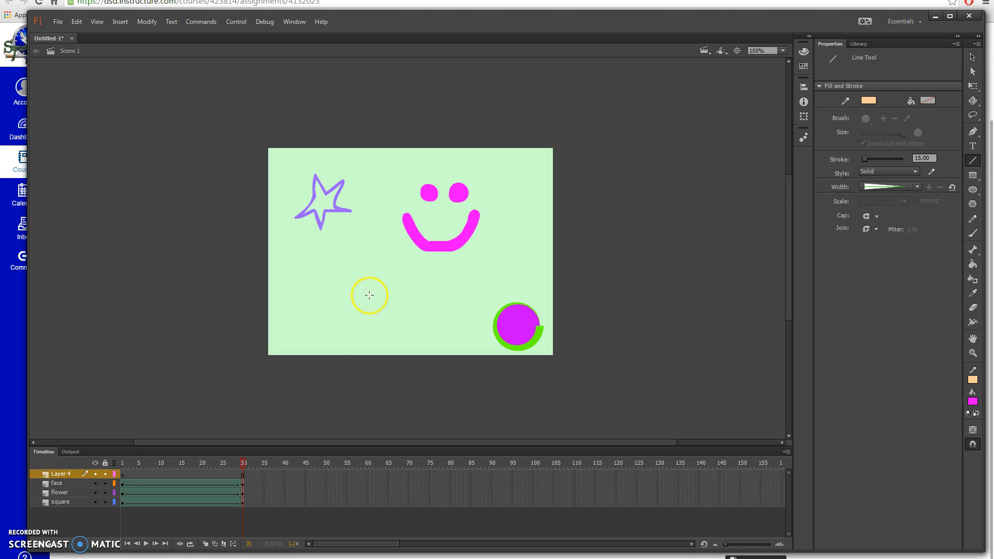
pyautogui.moveTo(244, 464)
pyautogui.mouseDown()
pyautogui.moveTo(144, 469)
pyautogui.moveTo(244, 476)
pyautogui.moveTo(135, 476)
pyautogui.moveTo(244, 475)
pyautogui.mouseUp()
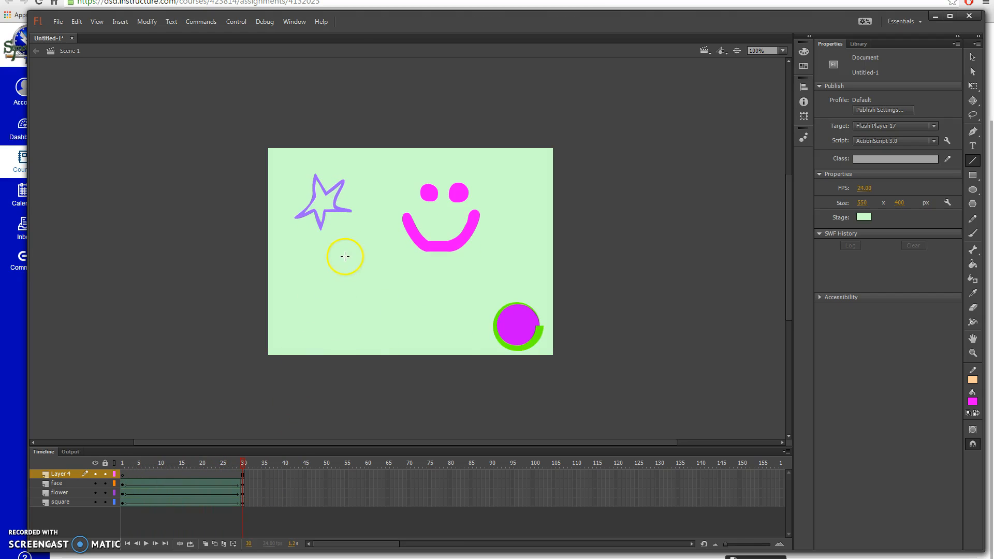
pyautogui.moveTo(356, 261); pyautogui.dragTo(402, 260)
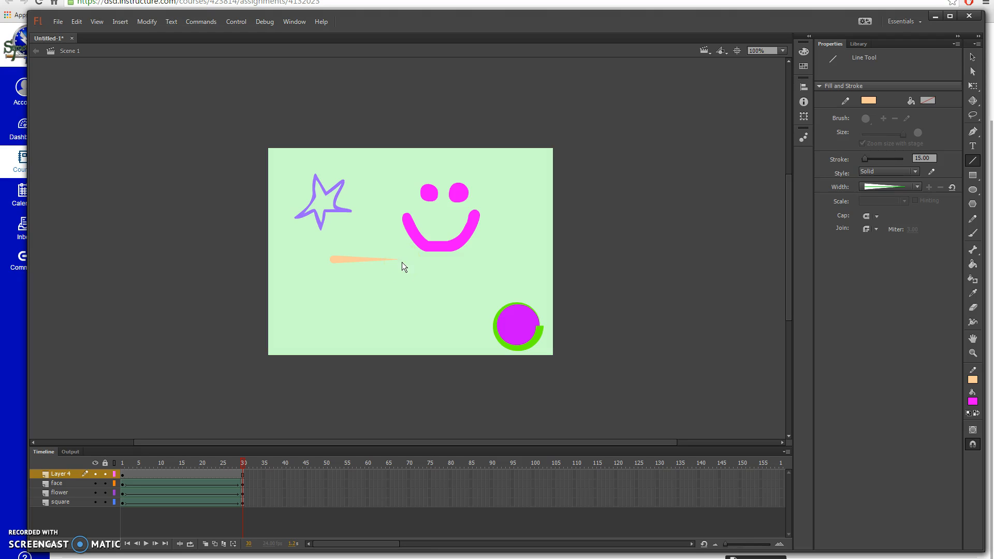
pyautogui.hotkey('ctrl', 'z')
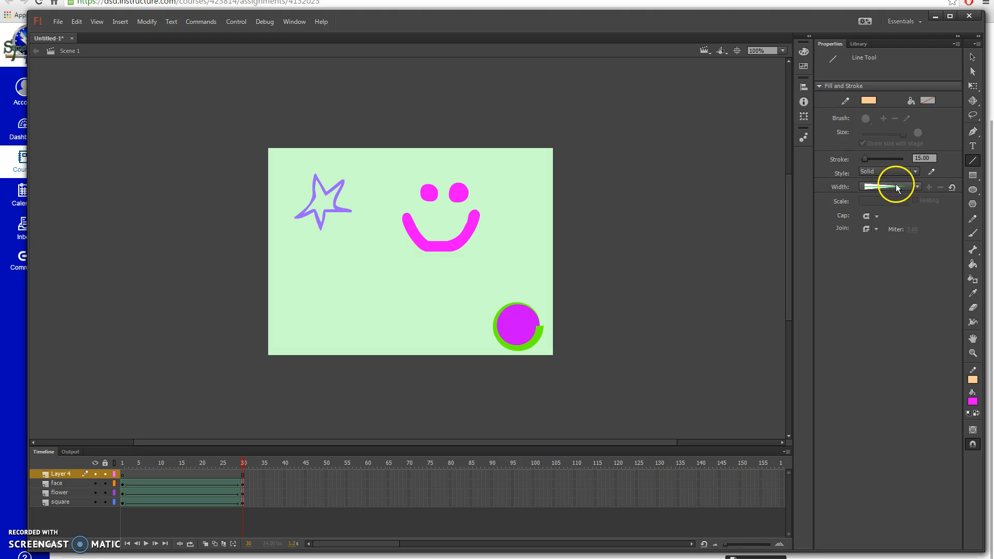
# Choose the uniform stroke width profile and draw a horizontal peach line below the star on Layer 4.
pyautogui.click(918, 187)
pyautogui.click(911, 200)
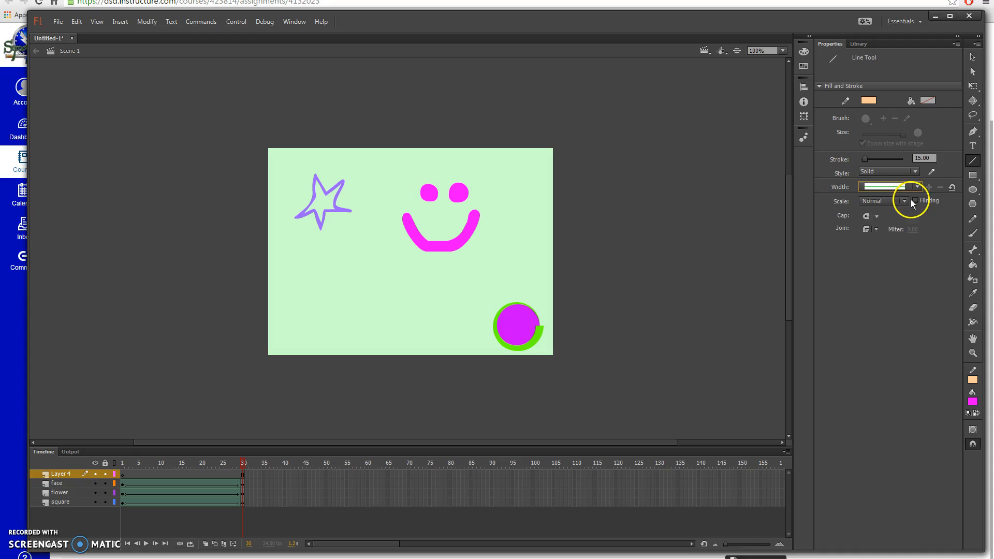
pyautogui.moveTo(326, 258); pyautogui.dragTo(408, 258)
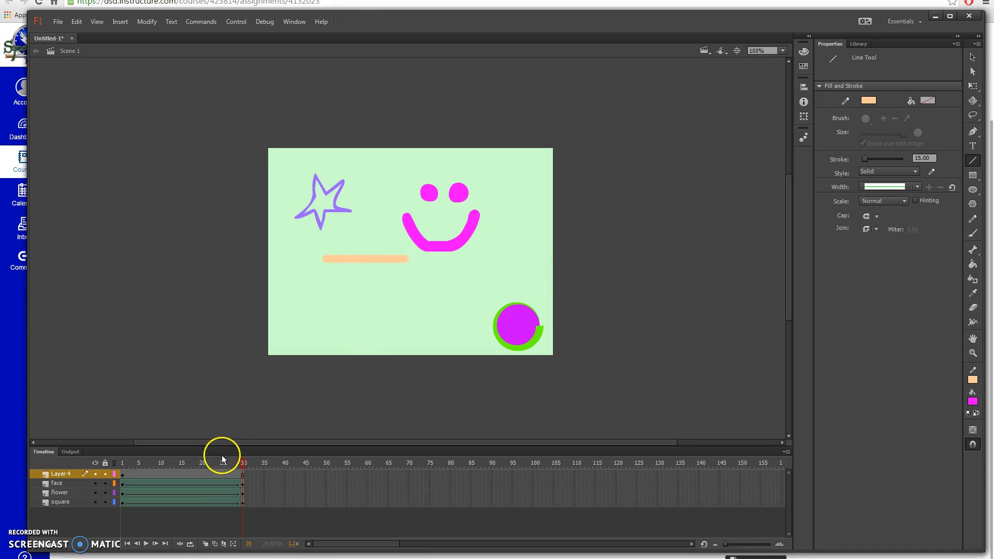
# Rename Layer 4 as eye lid, with the playhead at frame 1.
pyautogui.moveTo(244, 462); pyautogui.dragTo(122, 463)
pyautogui.doubleClick(64, 474)
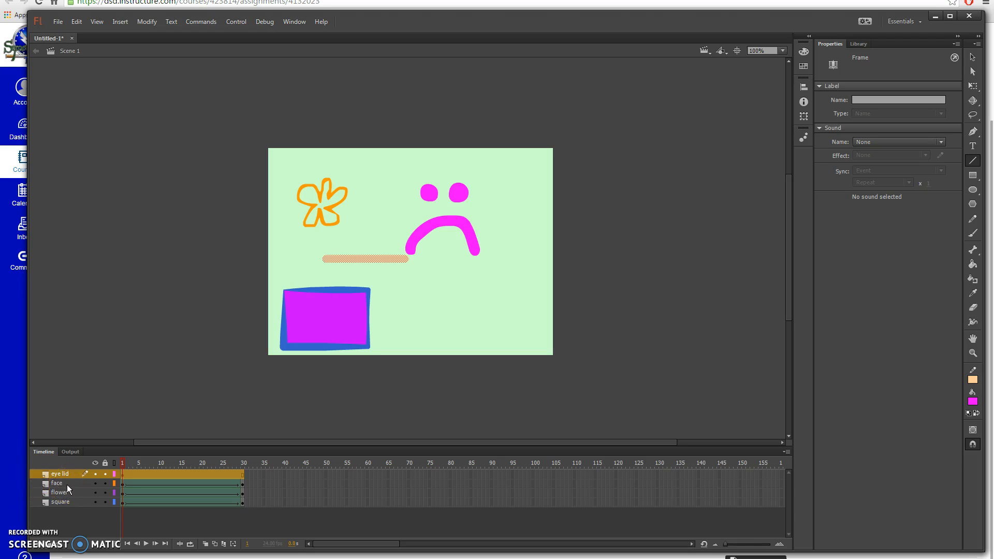
pyautogui.click(123, 462)
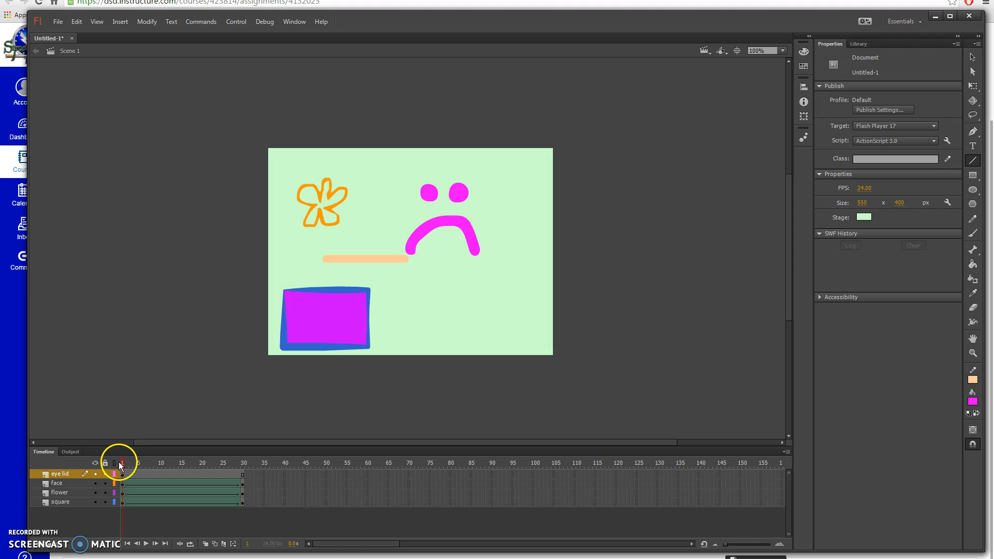
# Insert a keyframe at frame 15 of the eye lid layer and move the playhead to frame 30.
pyautogui.moveTo(118, 462); pyautogui.dragTo(180, 459)
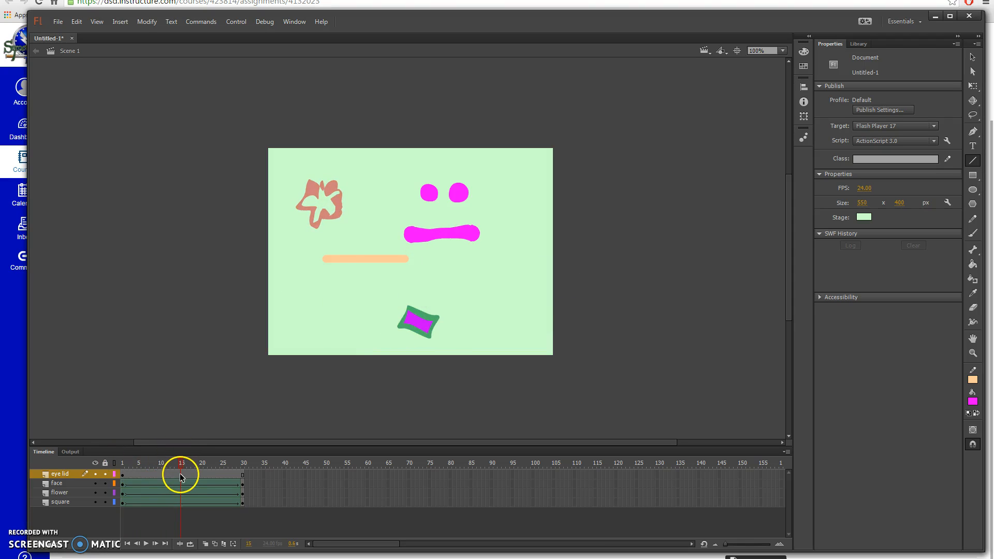
pyautogui.rightClick(181, 474)
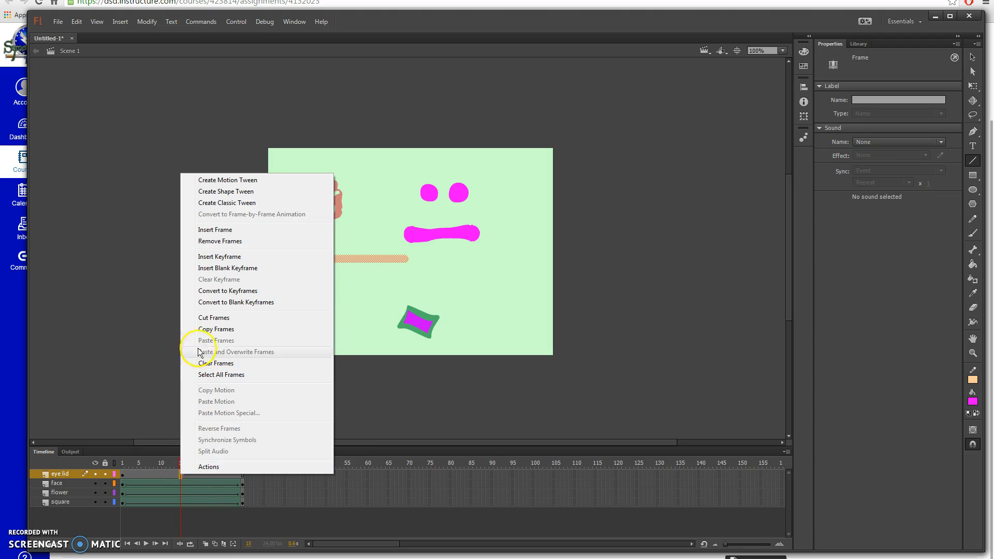
pyautogui.click(230, 257)
pyautogui.moveTo(182, 462); pyautogui.dragTo(243, 463)
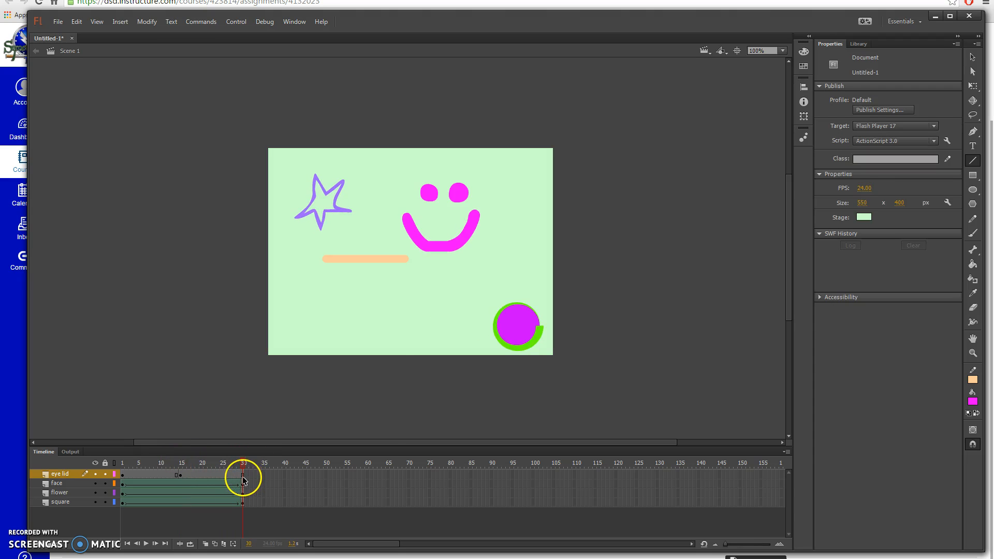
# Insert a keyframe at frame 30 of the eye lid layer, and widen the peach line into an eye shape at frame 15 with the Width tool.
pyautogui.rightClick(243, 474)
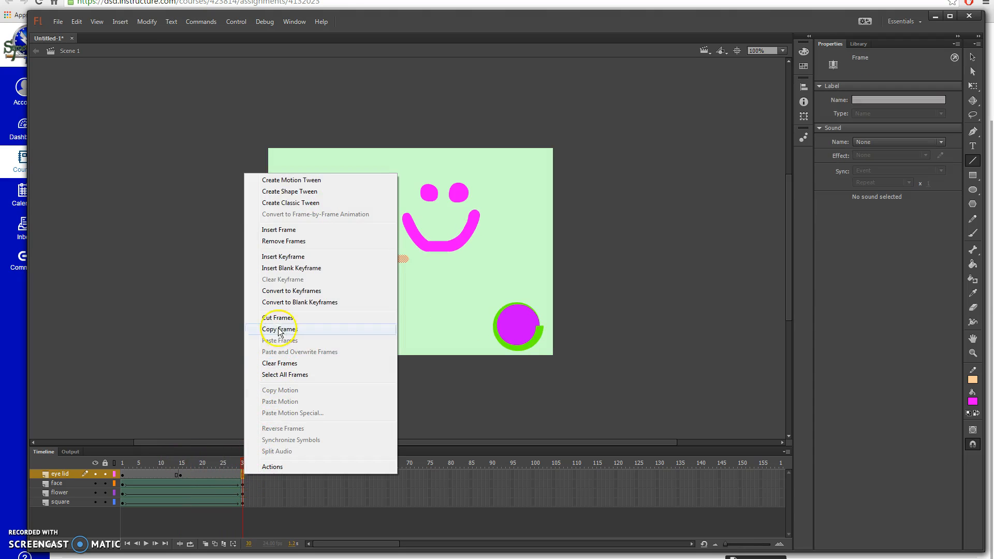
pyautogui.click(285, 258)
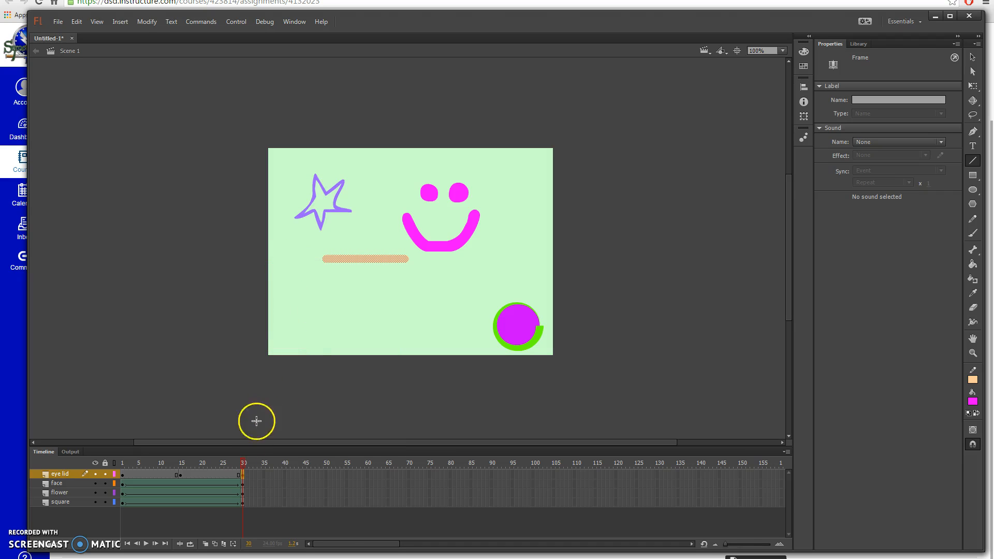
pyautogui.click(241, 465)
pyautogui.moveTo(241, 465)
pyautogui.mouseDown()
pyautogui.moveTo(182, 463)
pyautogui.moveTo(269, 463)
pyautogui.moveTo(74, 459)
pyautogui.moveTo(277, 462)
pyautogui.moveTo(125, 468)
pyautogui.moveTo(256, 461)
pyautogui.moveTo(238, 473)
pyautogui.moveTo(245, 475)
pyautogui.moveTo(238, 465)
pyautogui.moveTo(182, 468)
pyautogui.mouseUp()
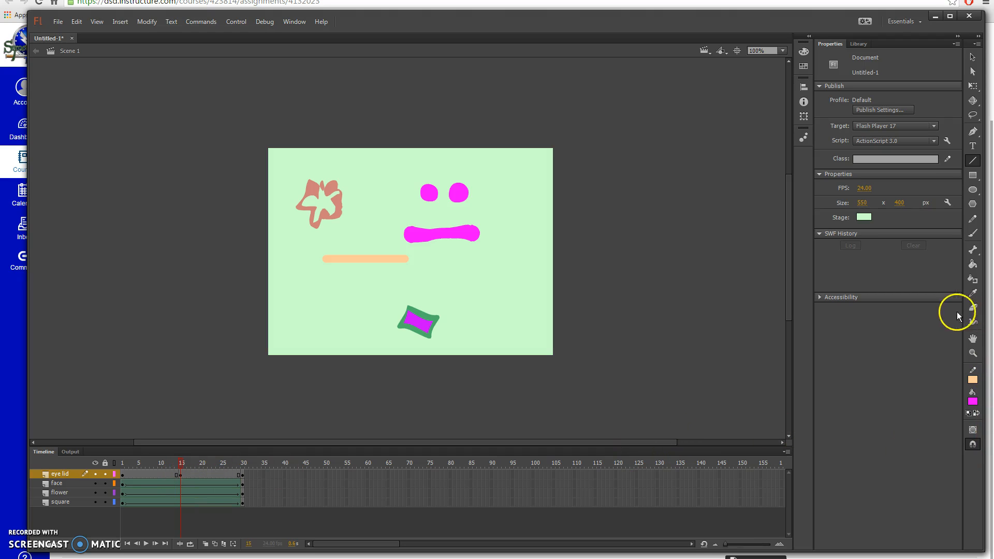
pyautogui.click(973, 322)
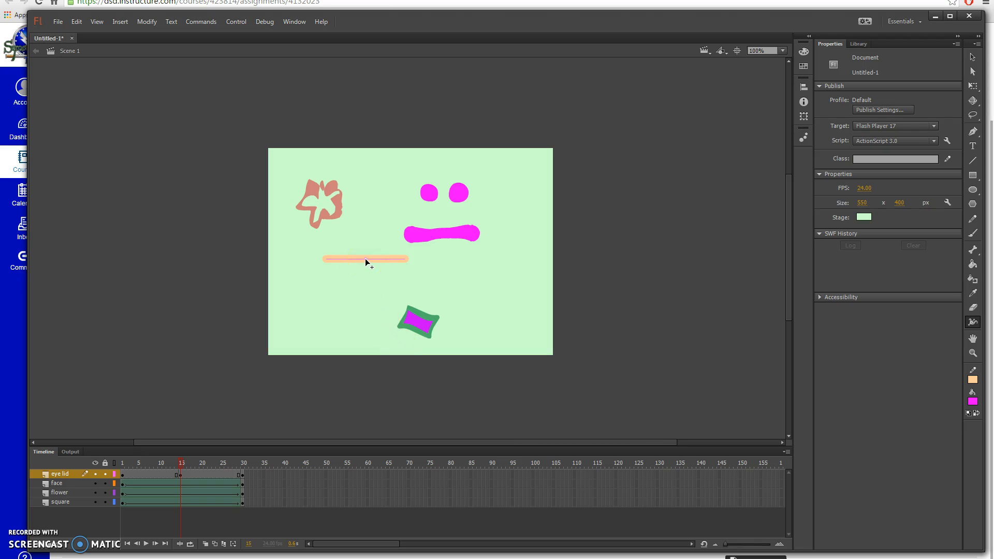
pyautogui.moveTo(365, 258); pyautogui.dragTo(368, 296)
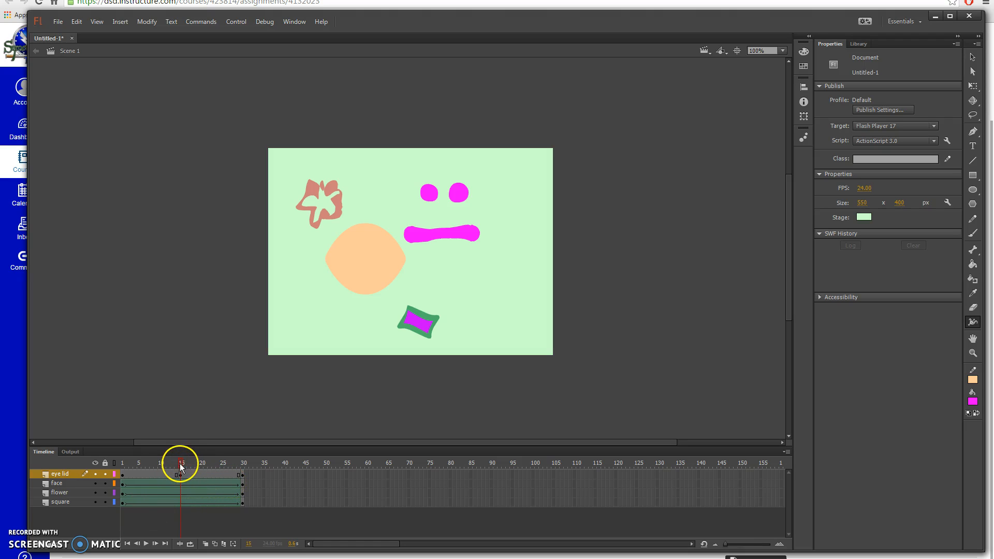
# Insert a keyframe at frame 20 of the eye lid layer to hold the opened eye shape.
pyautogui.moveTo(180, 466); pyautogui.dragTo(202, 465)
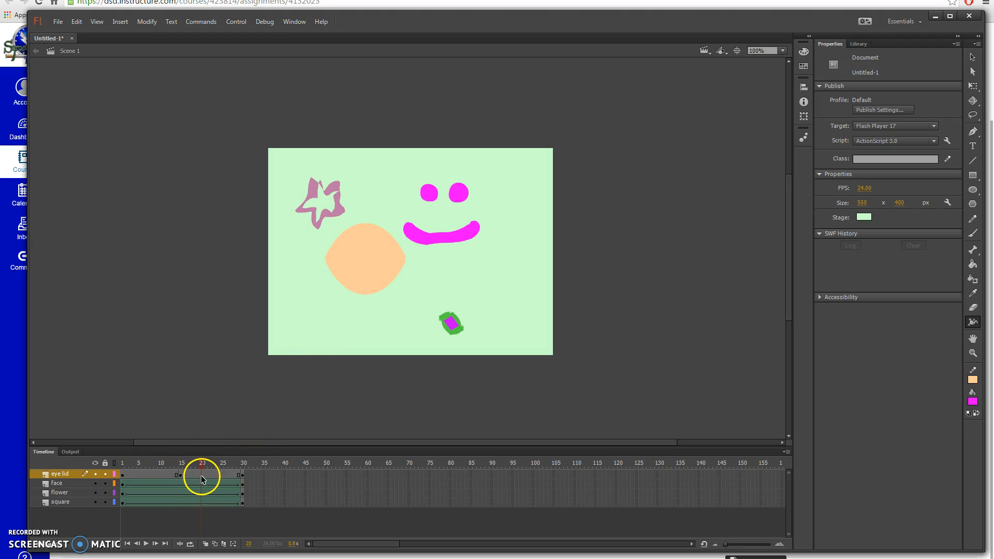
pyautogui.rightClick(200, 476)
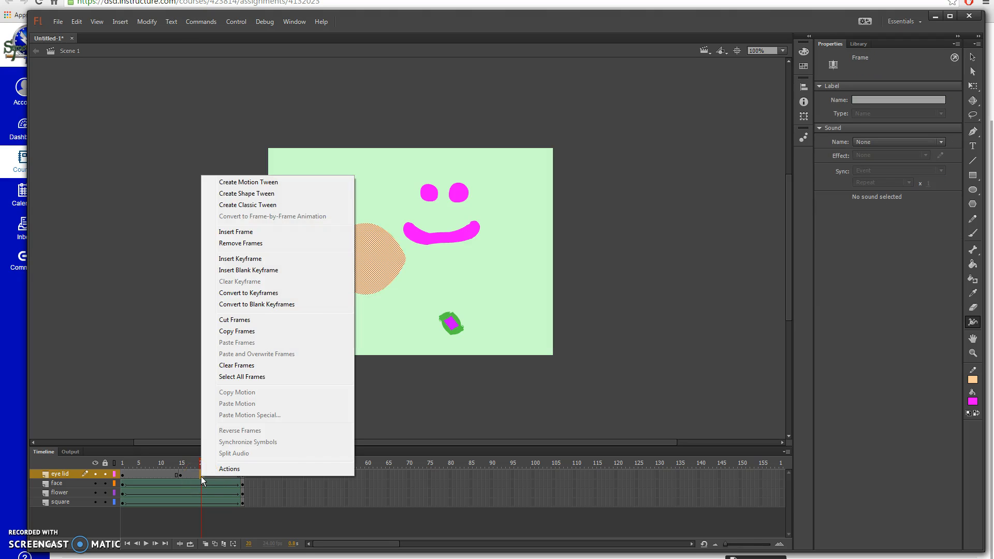
pyautogui.click(240, 259)
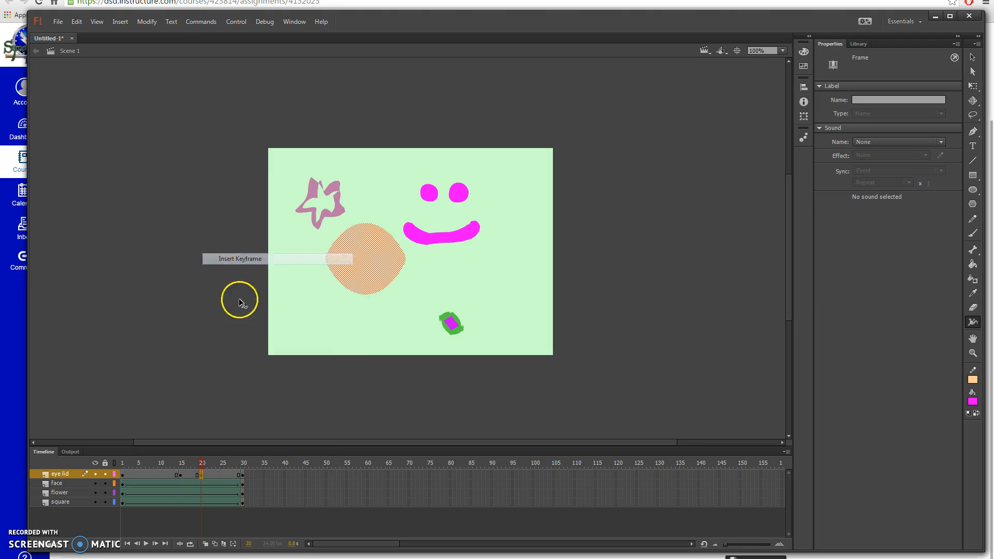
# Create shape tweens on the eye lid layer between frames 1 and 15 and between frames 20 and 30, and play the animation.
pyautogui.moveTo(203, 462); pyautogui.dragTo(138, 465)
pyautogui.rightClick(139, 475)
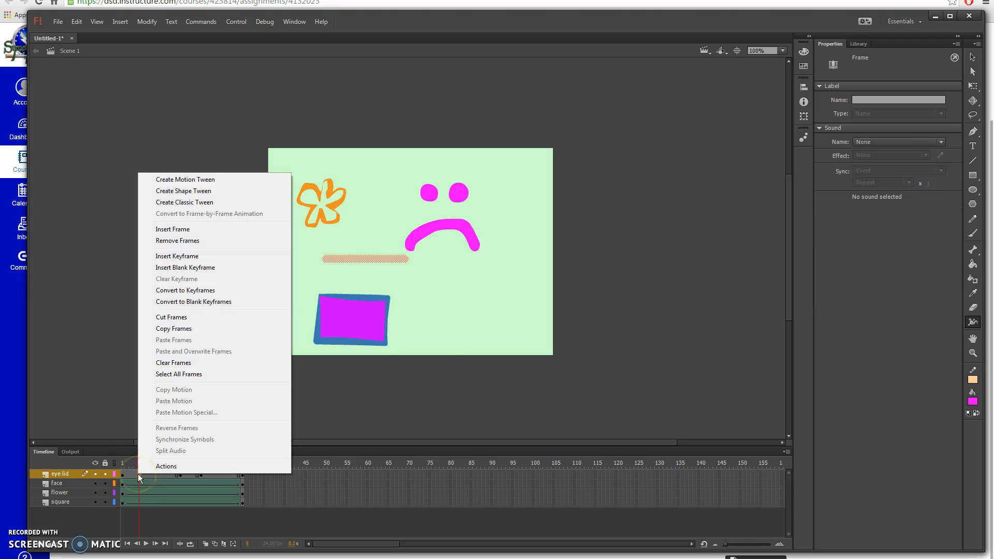
pyautogui.click(189, 191)
pyautogui.moveTo(139, 466); pyautogui.dragTo(216, 482)
pyautogui.rightClick(213, 475)
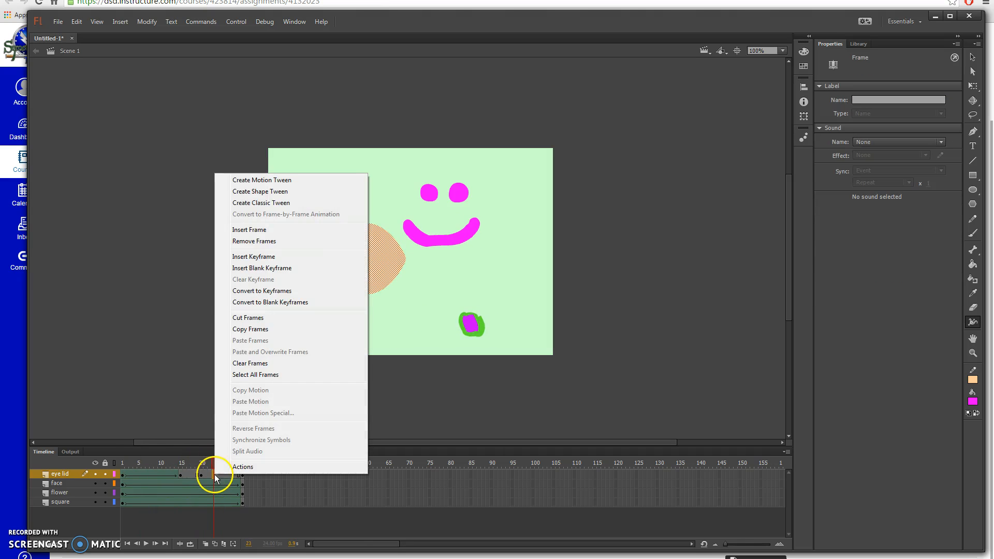
pyautogui.click(262, 193)
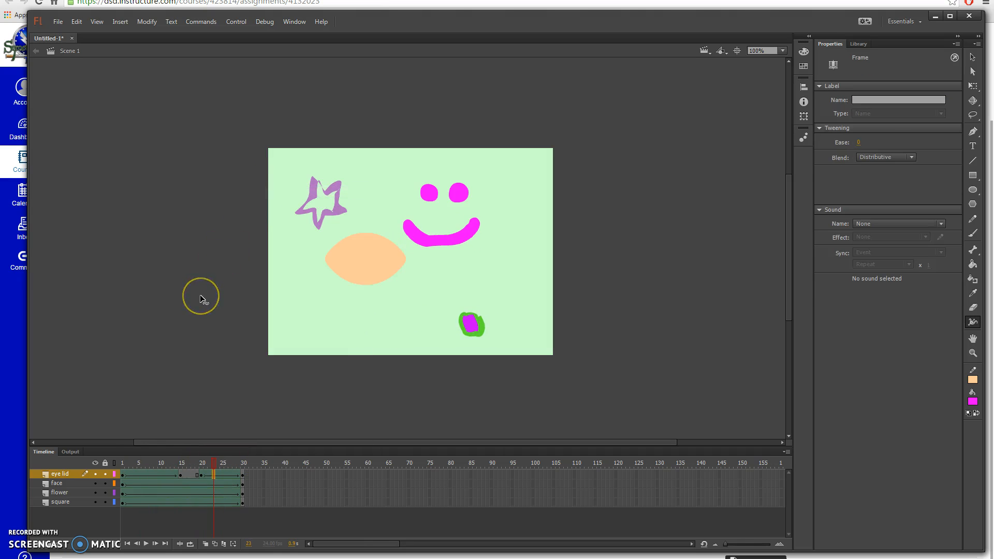
pyautogui.press('Return')
pyautogui.press('Return')
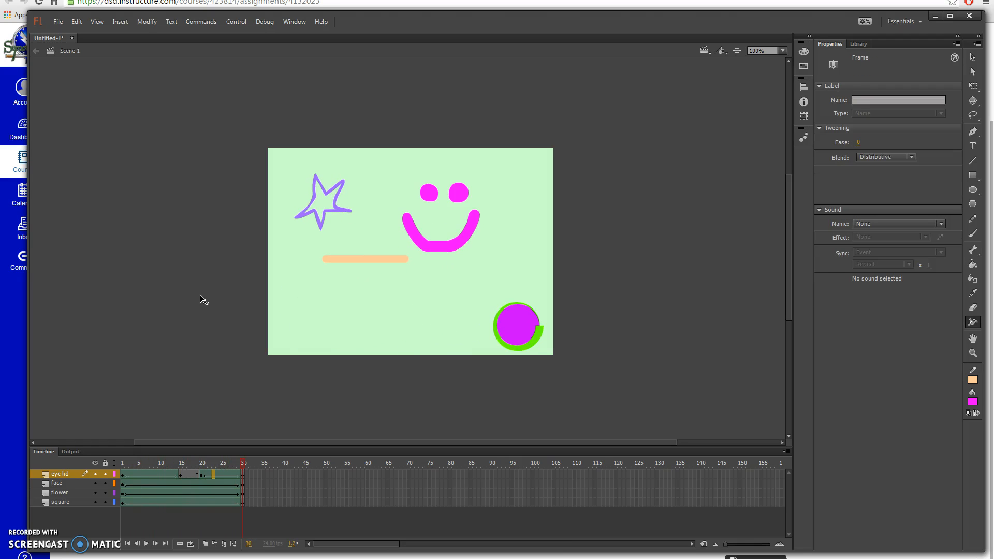
# Return the playhead to frame 1 and add a layer named eyeball above the eye lid layer.
pyautogui.moveTo(227, 463); pyautogui.dragTo(102, 467)
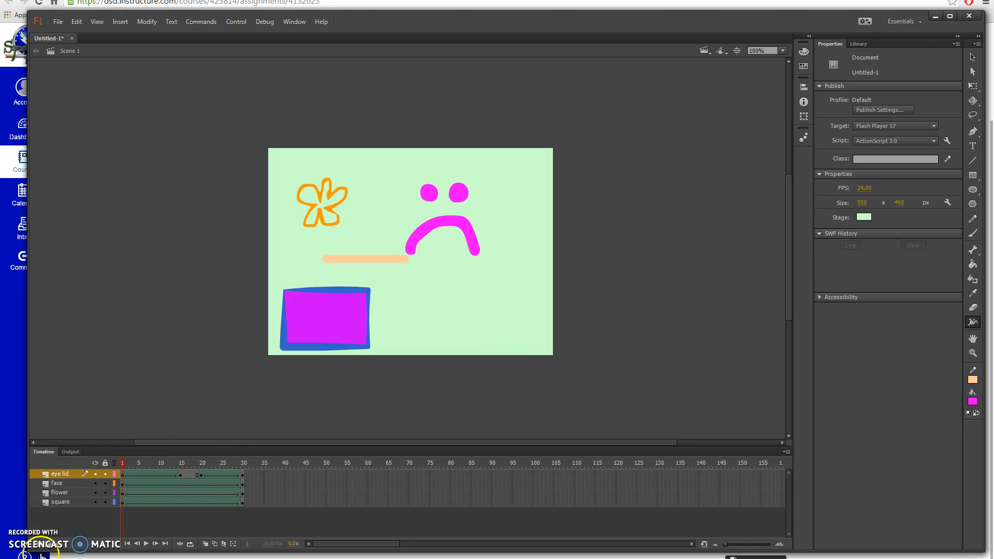
pyautogui.click(26, 545)
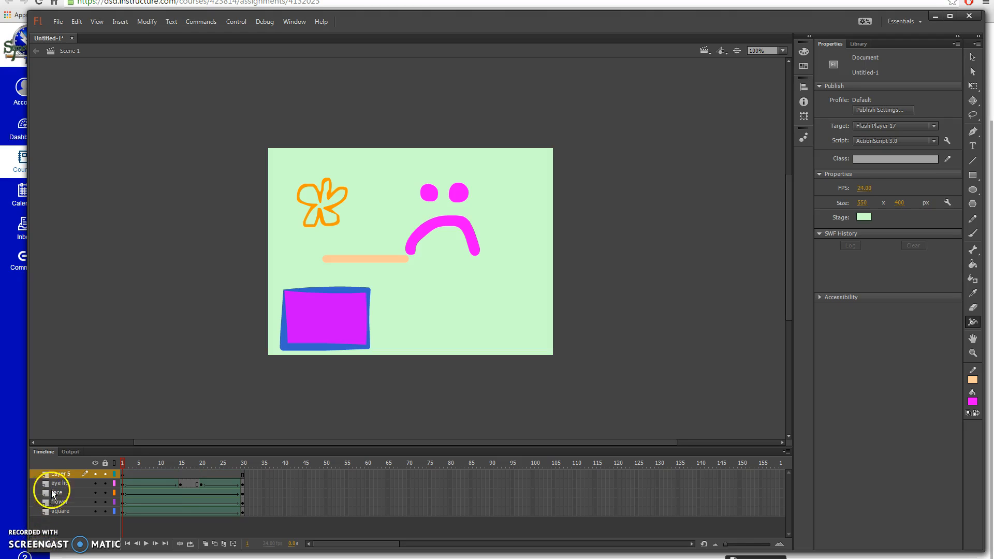
pyautogui.doubleClick(64, 473)
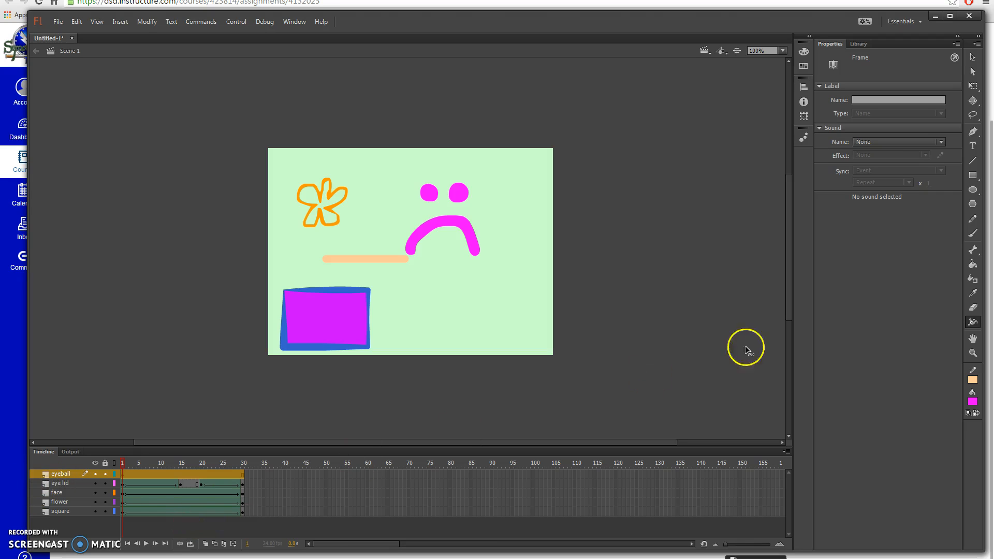
# Set the Line tool's stroke size to 10 and its stroke colour to white.
pyautogui.click(972, 160)
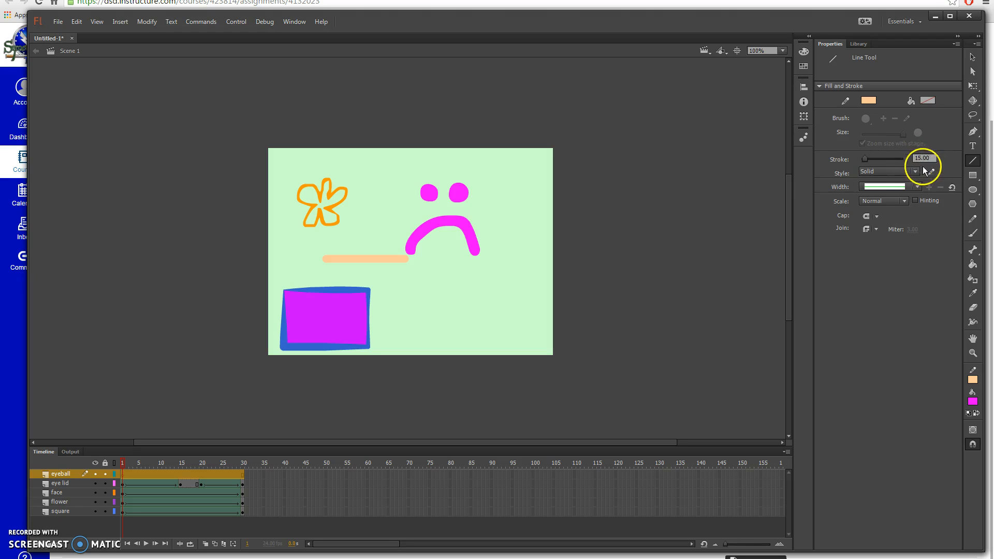
pyautogui.click(923, 158)
pyautogui.write('10')
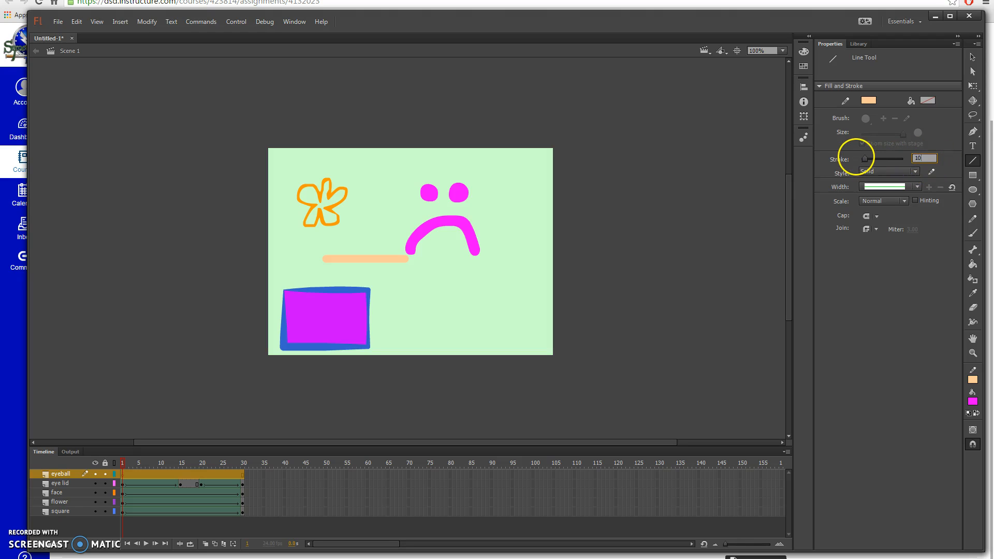
pyautogui.click(869, 100)
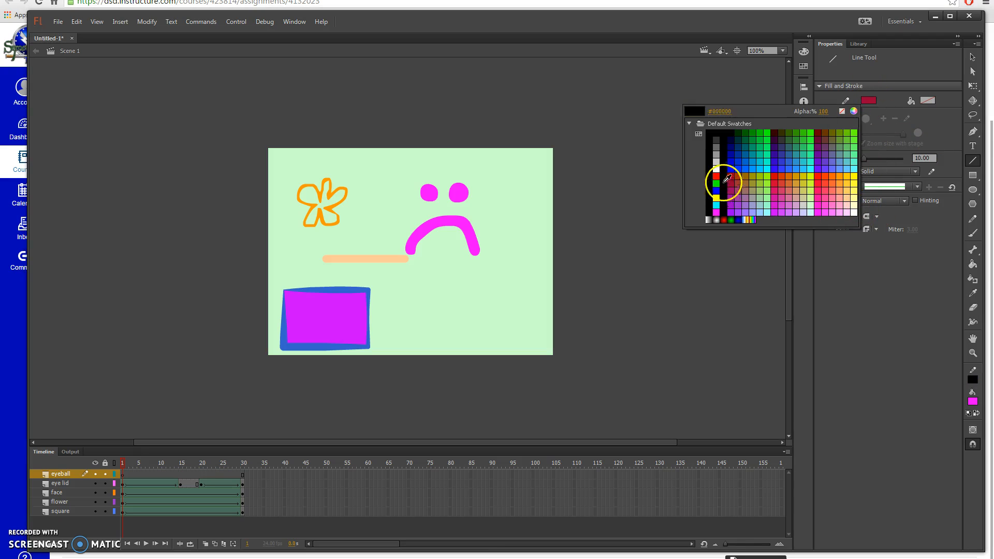
pyautogui.click(716, 169)
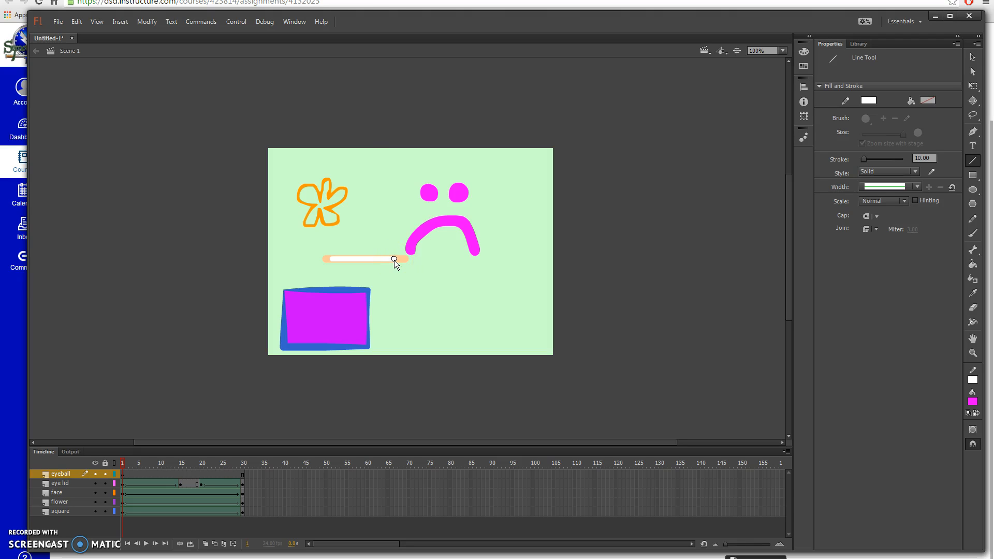
# Draw a white line over the peach line at frame 1 of the eyeball layer and undo it.
pyautogui.moveTo(397, 259); pyautogui.dragTo(398, 258)
pyautogui.hotkey('ctrl', 'z')
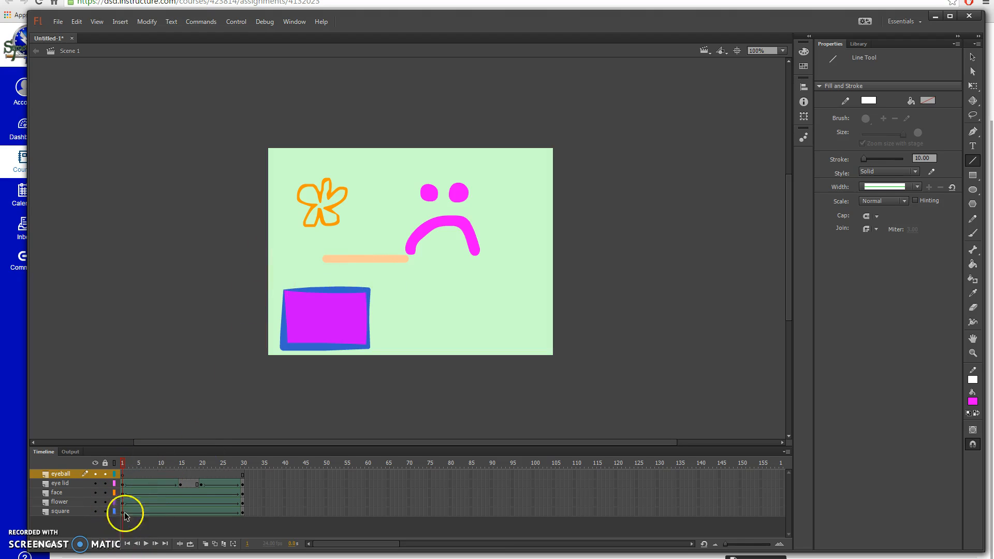
# Insert a blank keyframe at frame 2 of the eyeball layer and keep the playhead on that frame.
pyautogui.click(123, 461)
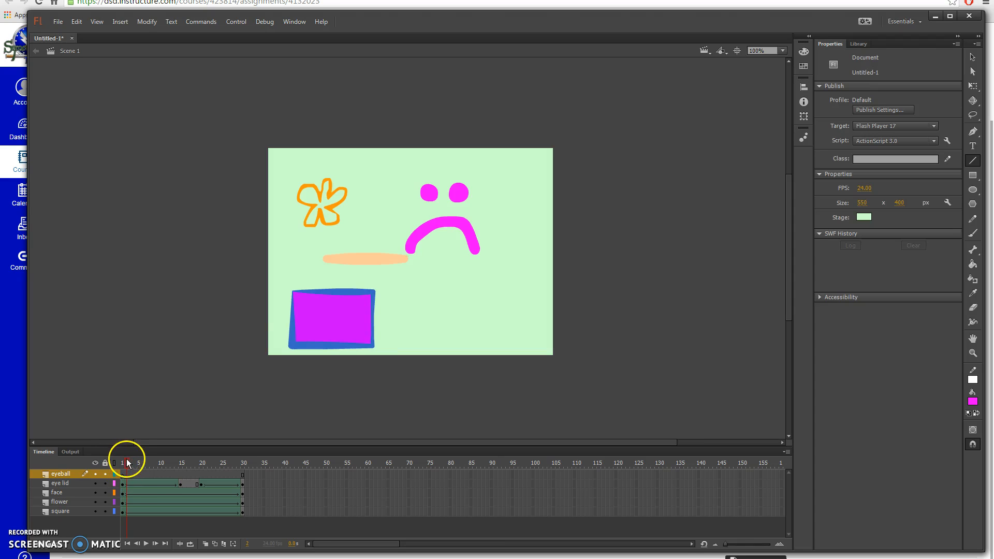
pyautogui.rightClick(127, 475)
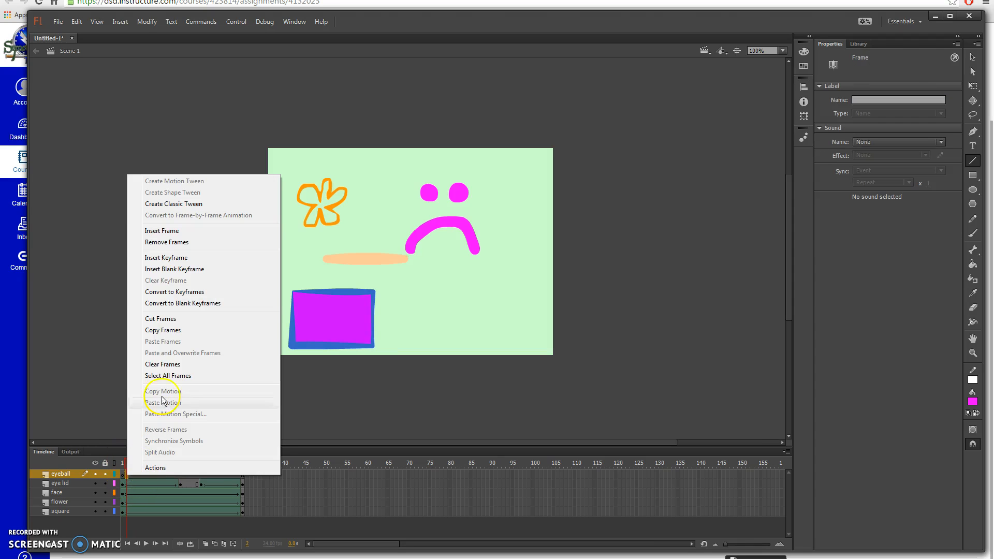
pyautogui.click(170, 269)
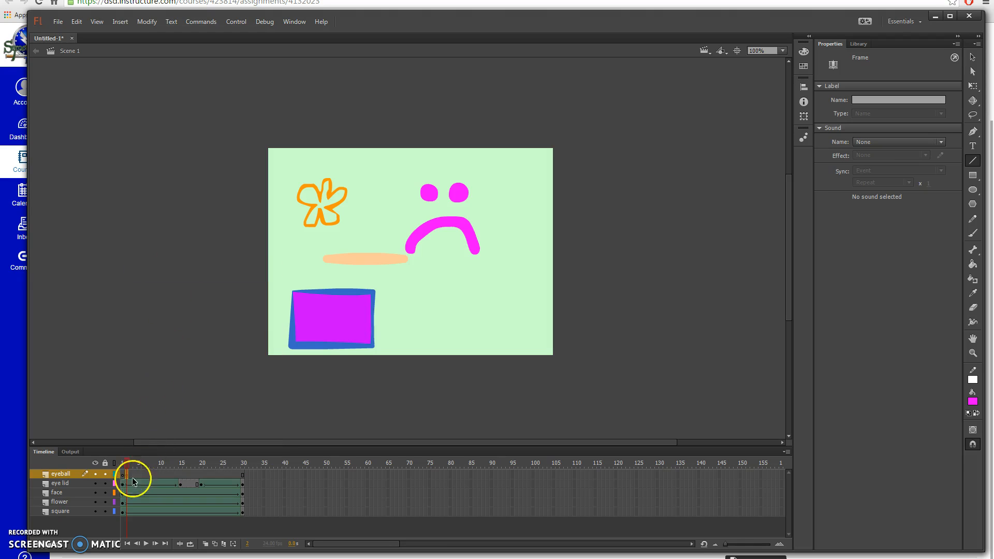
pyautogui.click(122, 462)
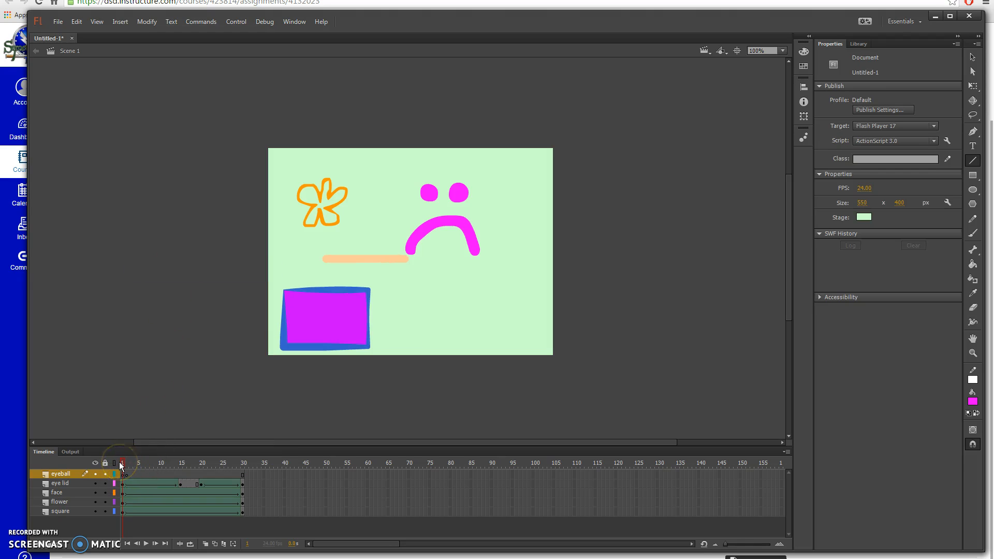
pyautogui.click(125, 462)
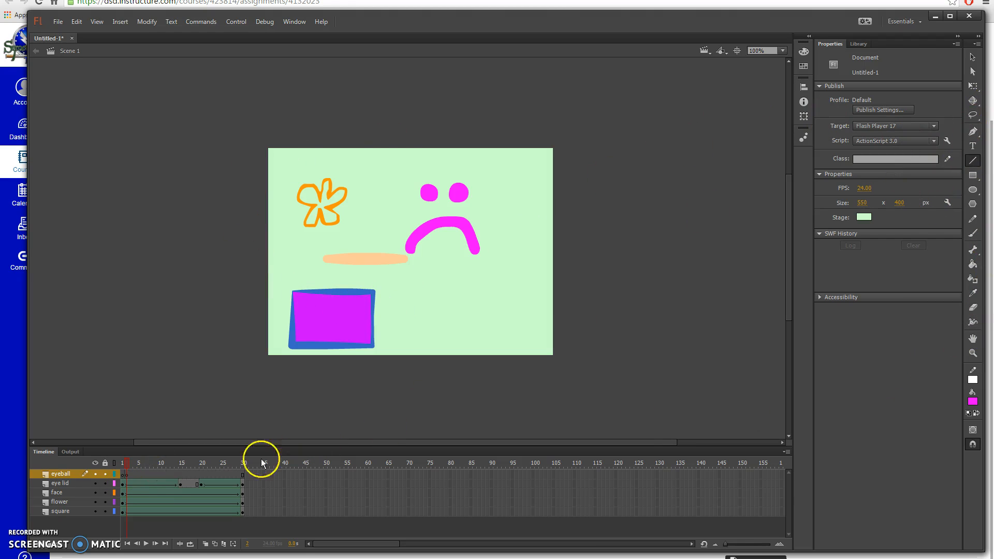
# Draw a horizontal white line about 133 px wide inside the peach eye lid on frame 2 of the eyeball layer, and select it.
pyautogui.click(128, 473)
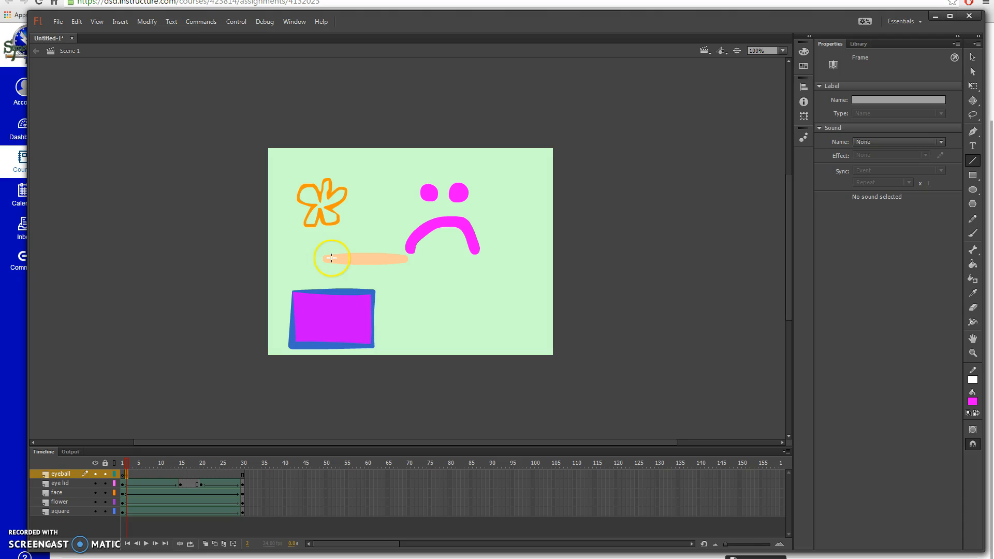
pyautogui.moveTo(371, 258); pyautogui.dragTo(400, 262)
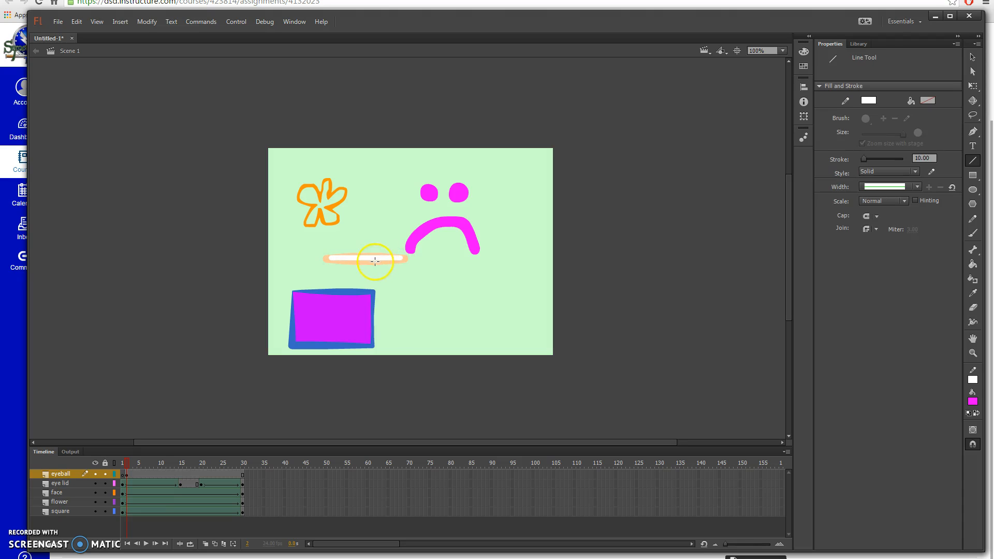
pyautogui.click(971, 56)
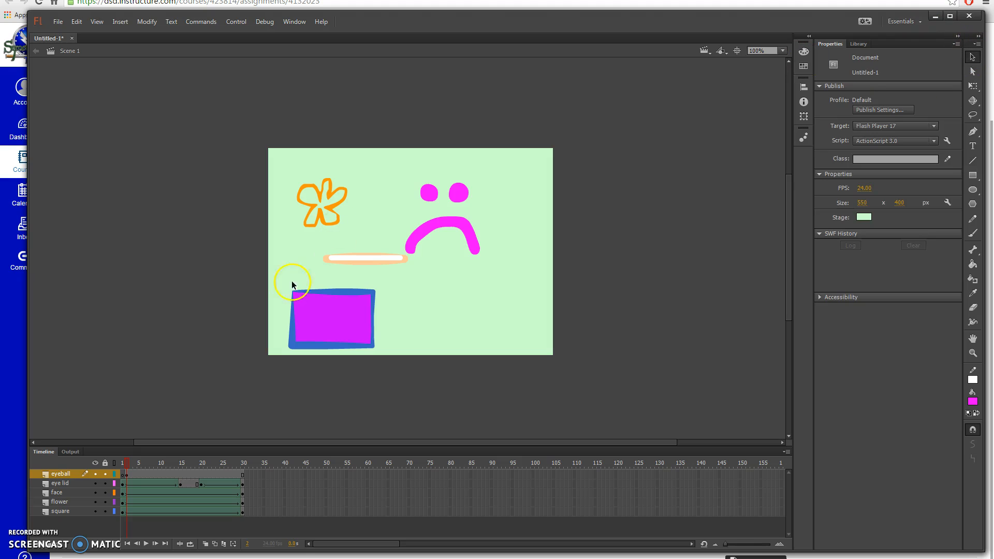
pyautogui.click(379, 257)
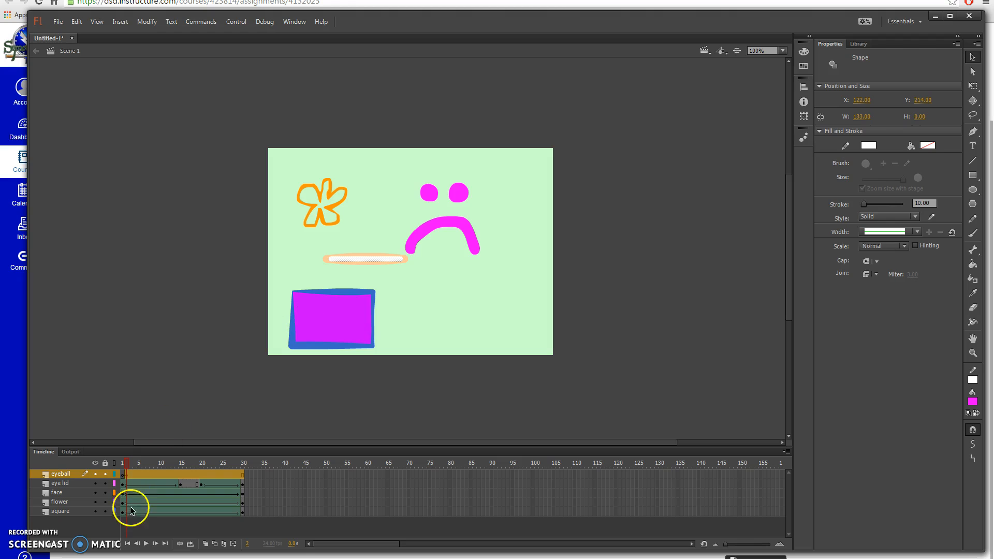
# Insert a keyframe at frame 15 of the eyeball layer and move the playhead to frame 29.
pyautogui.click(129, 467)
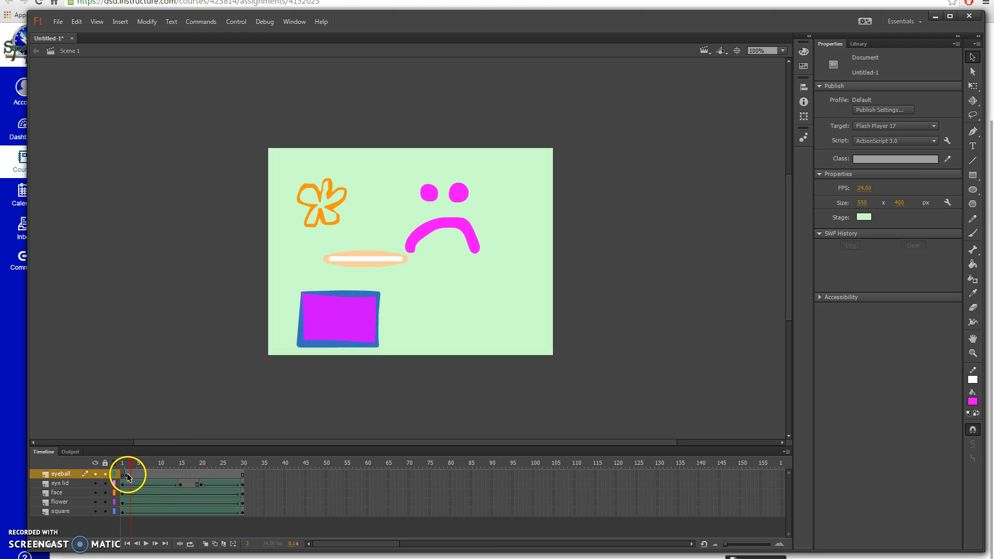
pyautogui.moveTo(130, 462); pyautogui.dragTo(181, 462)
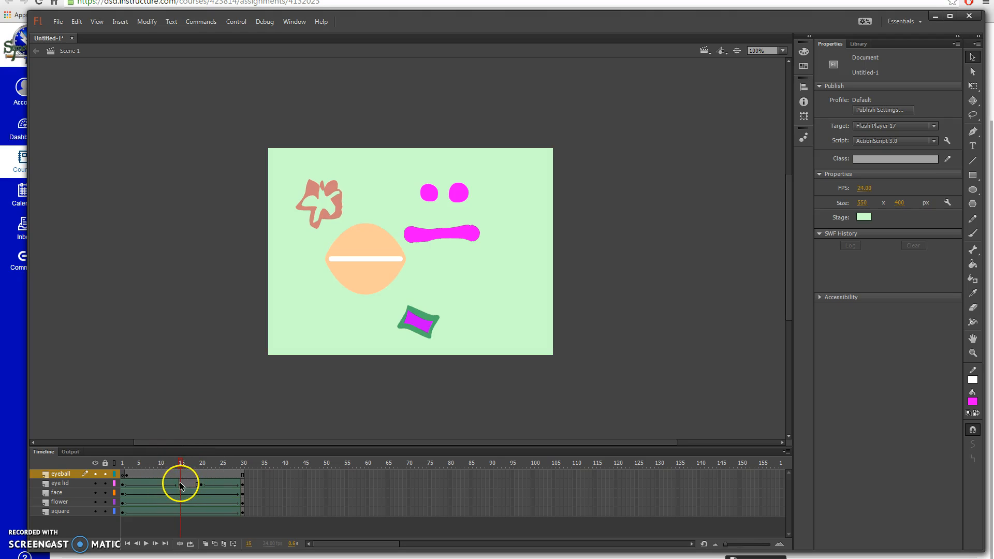
pyautogui.click(181, 474)
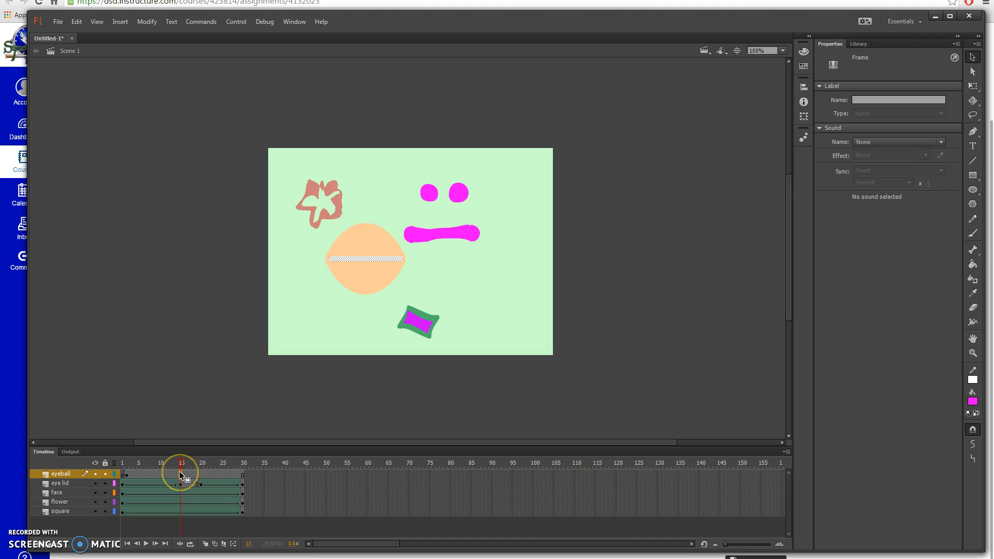
pyautogui.rightClick(179, 472)
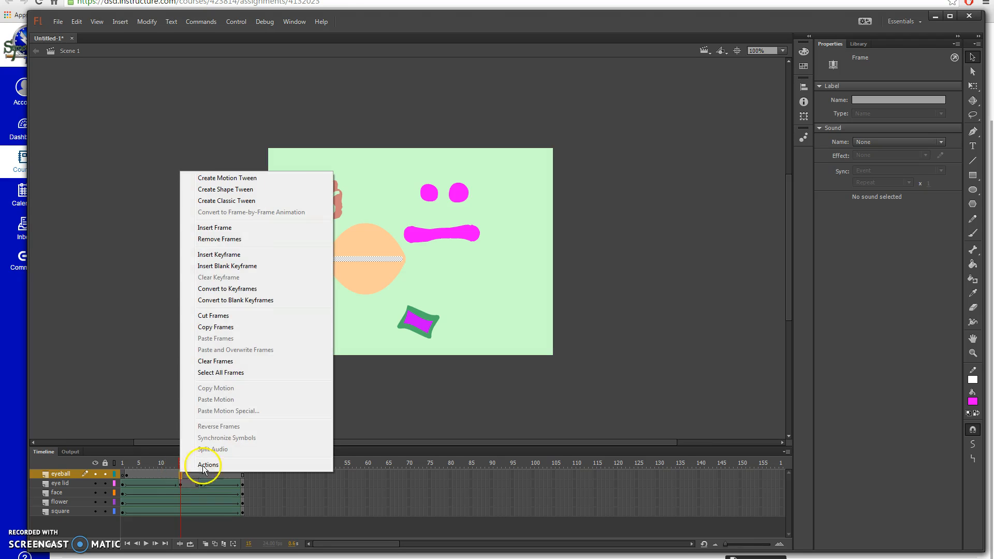
pyautogui.click(230, 254)
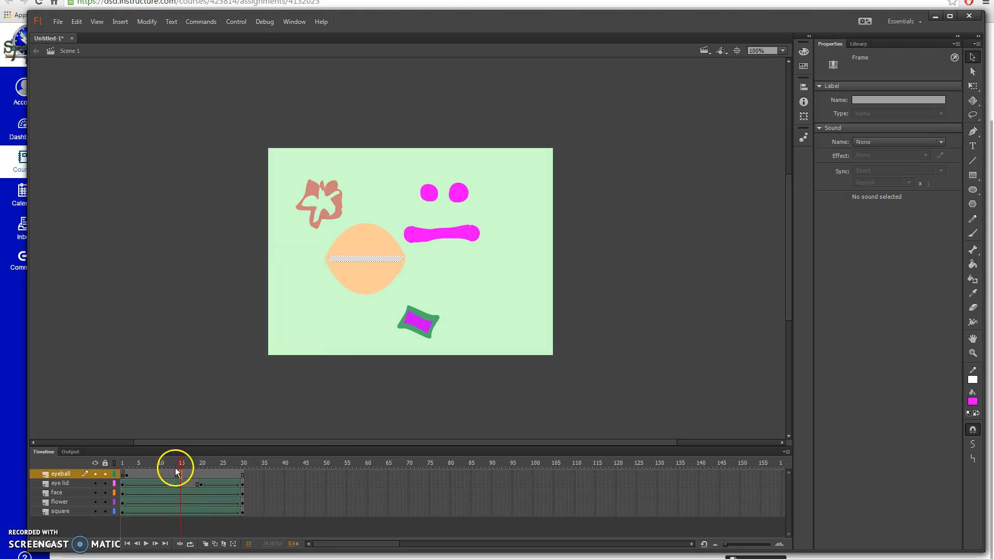
pyautogui.moveTo(181, 462); pyautogui.dragTo(239, 466)
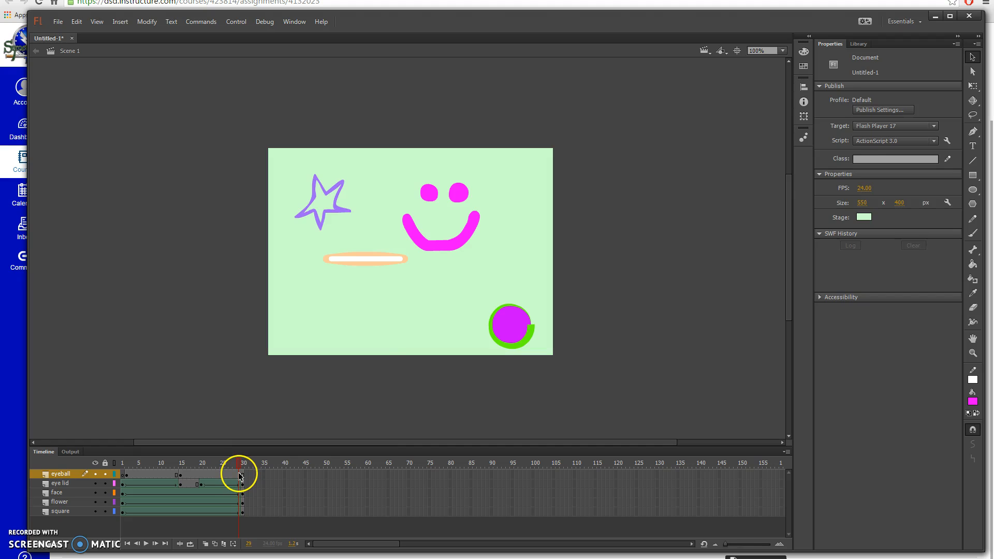
# Insert a keyframe at frame 29 and a blank keyframe at frame 30 of the eyeball layer.
pyautogui.rightClick(237, 474)
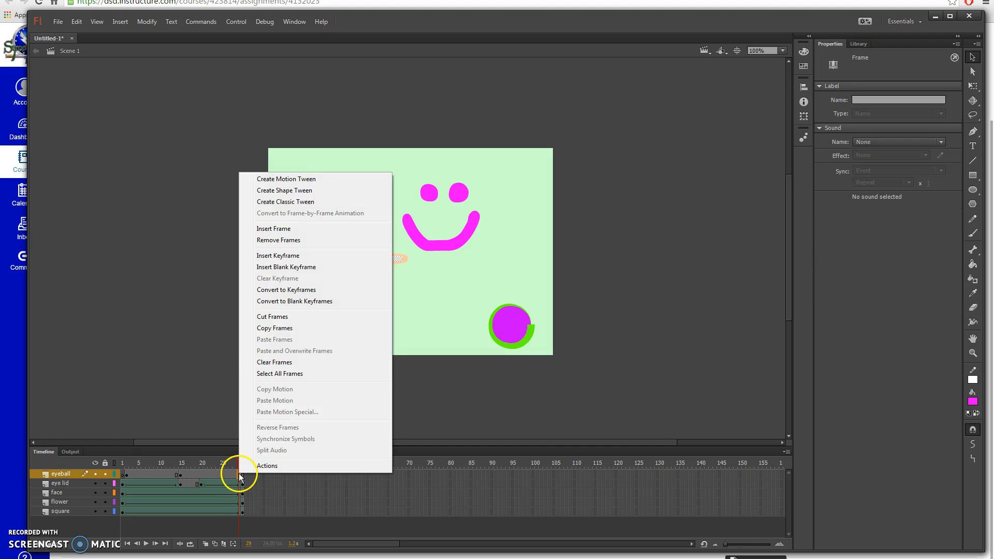
pyautogui.click(278, 255)
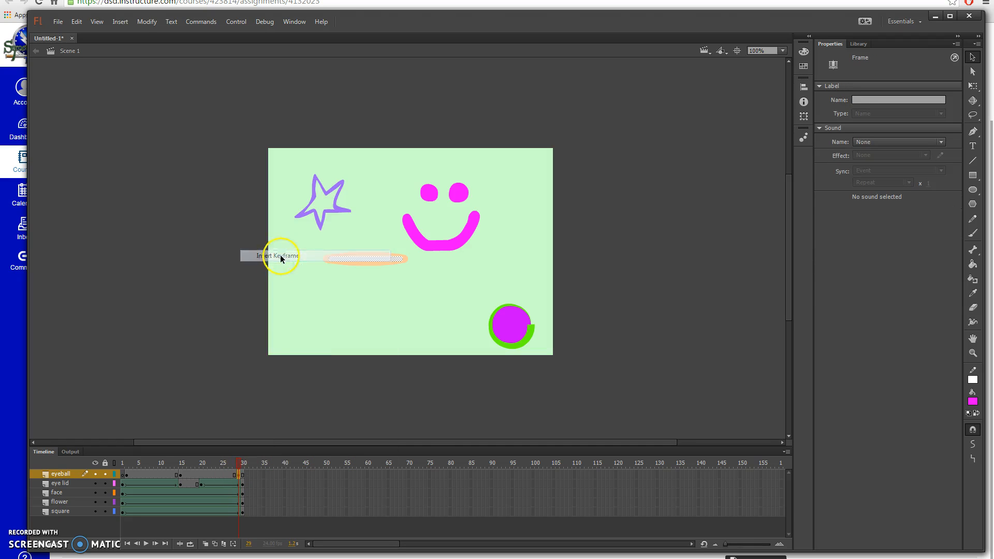
pyautogui.click(244, 464)
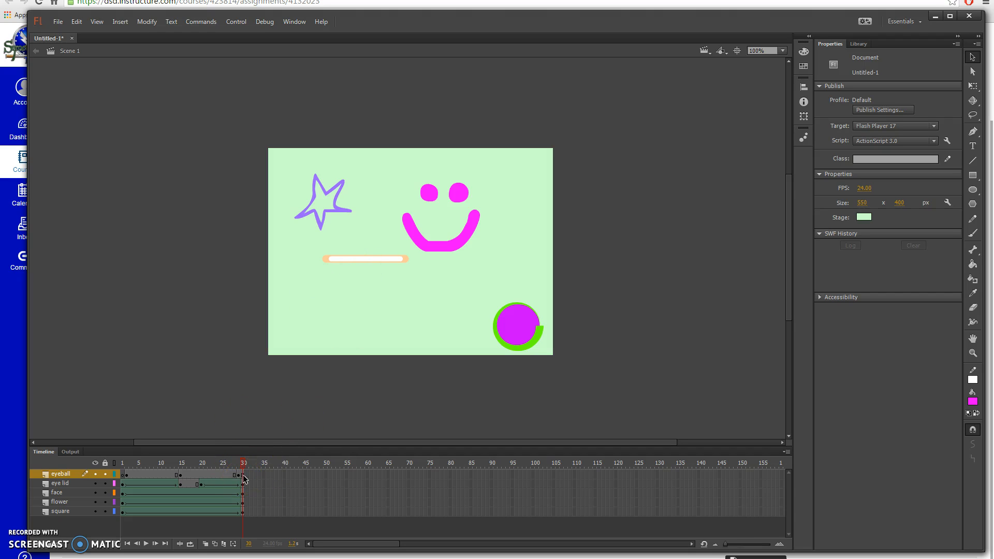
pyautogui.rightClick(244, 477)
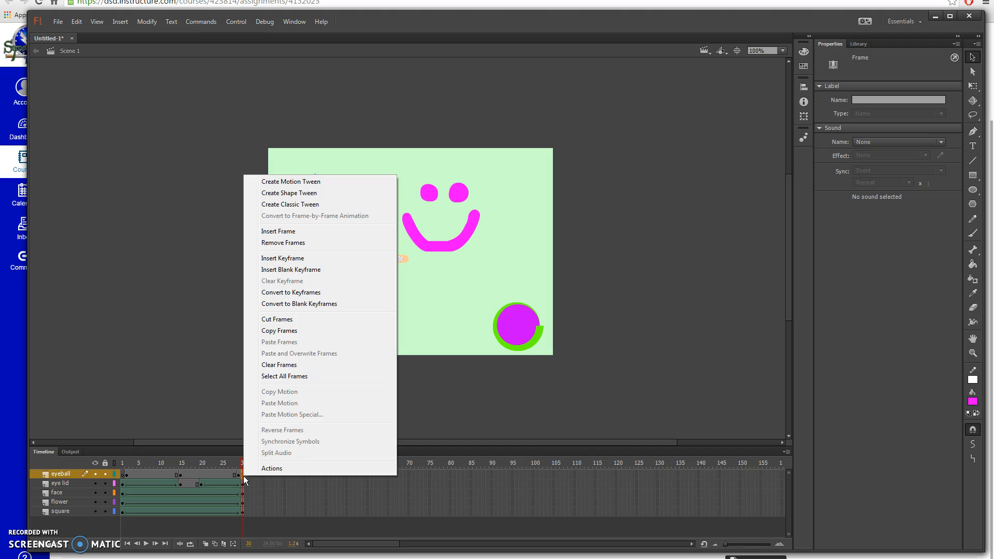
pyautogui.click(307, 270)
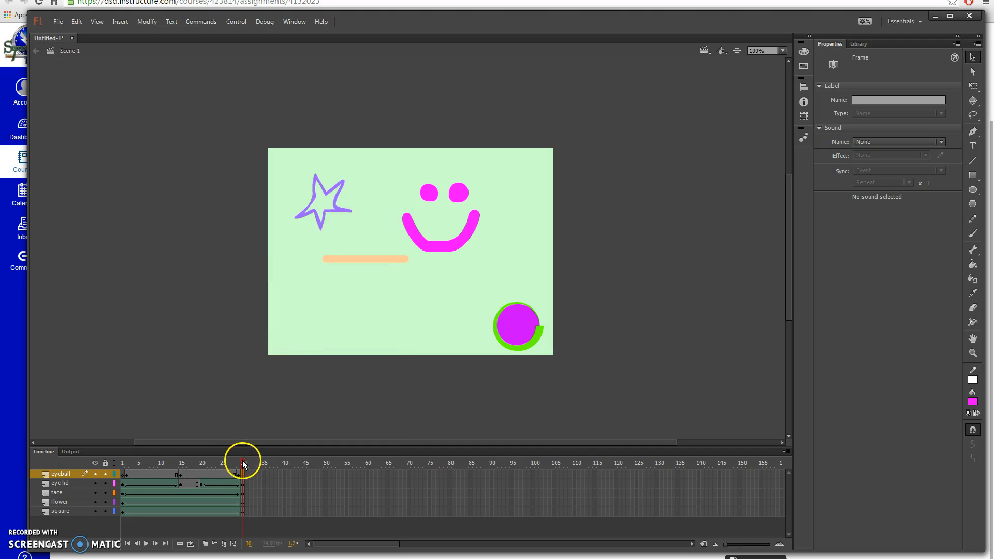
# Widen the middle of the white line on frame 15 of the eyeball layer with the Width tool until it nearly fills the open eye lid.
pyautogui.moveTo(244, 464); pyautogui.dragTo(182, 463)
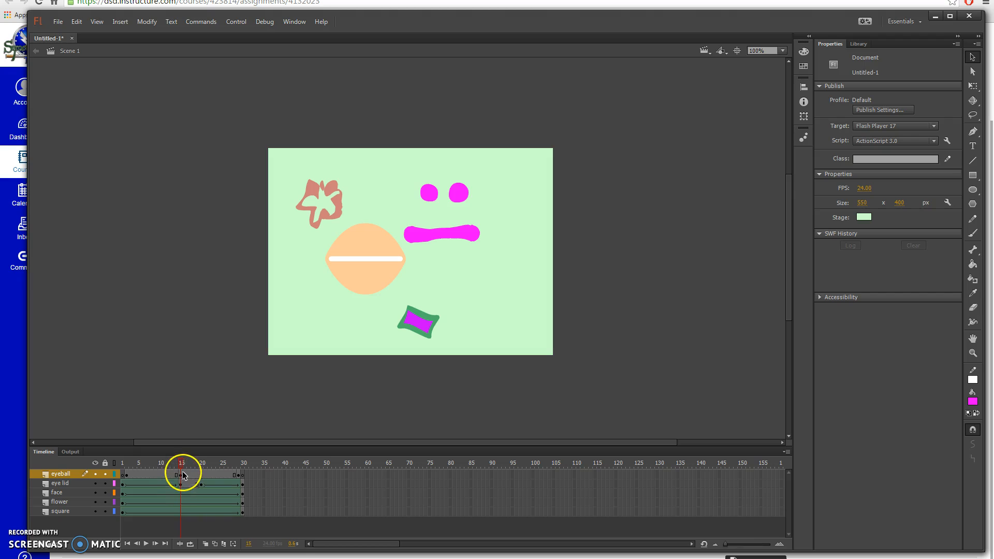
pyautogui.click(180, 475)
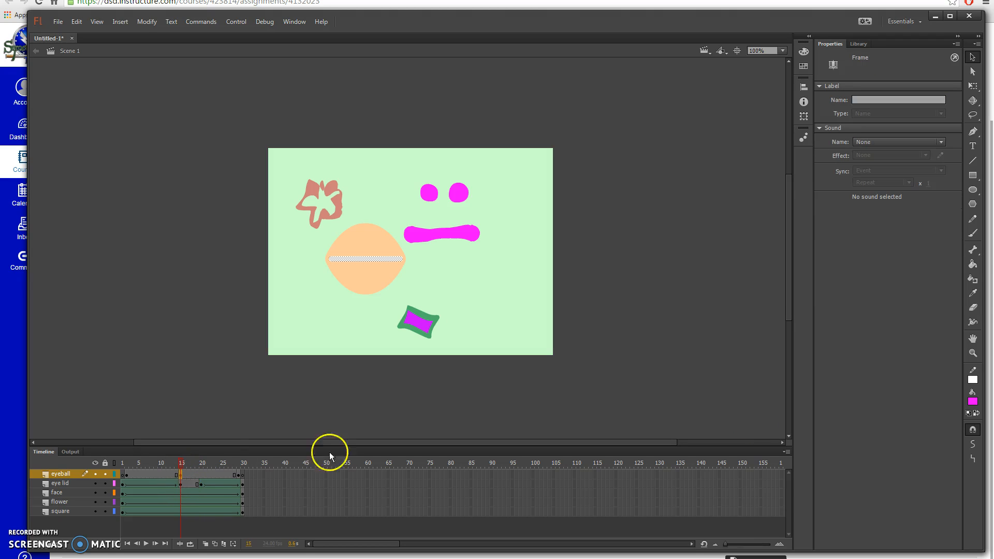
pyautogui.click(973, 322)
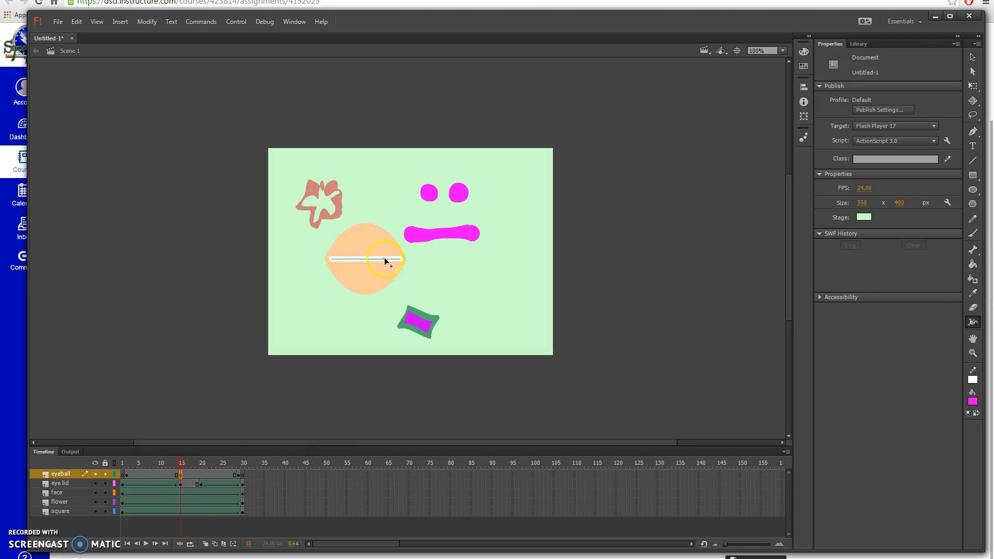
pyautogui.moveTo(366, 259); pyautogui.dragTo(364, 290)
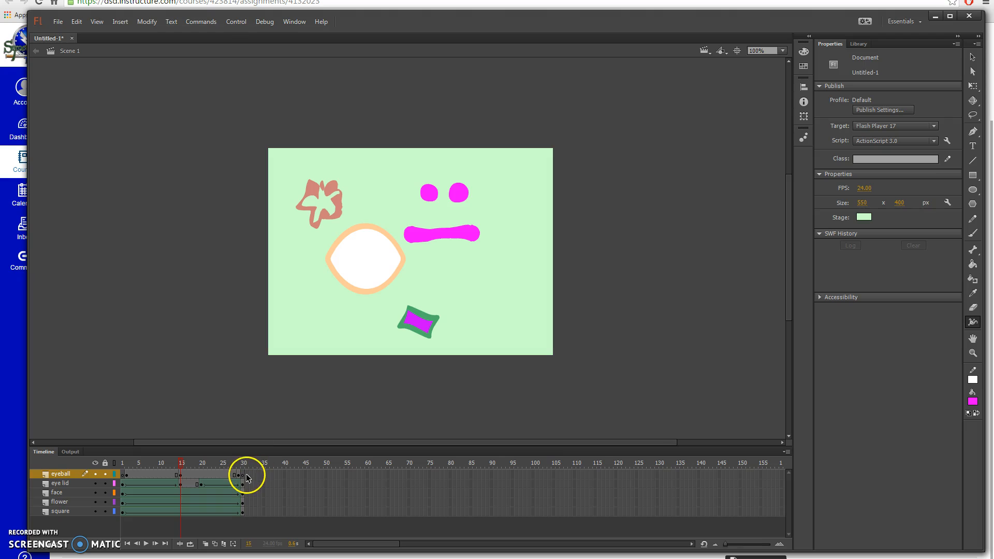
# Insert a keyframe at frame 20 of the eyeball layer, matching the eye lid layer's keyframe.
pyautogui.click(188, 462)
pyautogui.moveTo(188, 463); pyautogui.dragTo(202, 464)
pyautogui.click(201, 481)
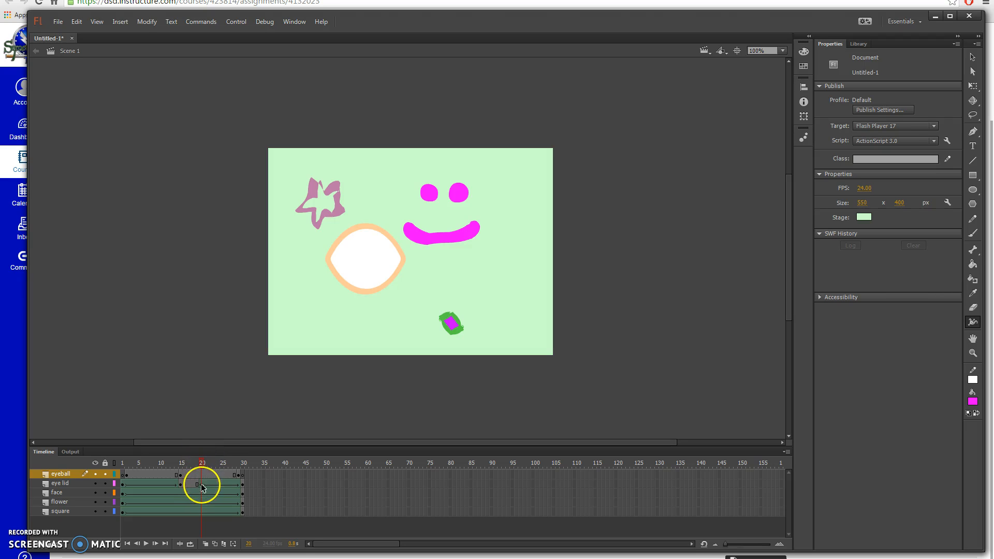
pyautogui.rightClick(201, 474)
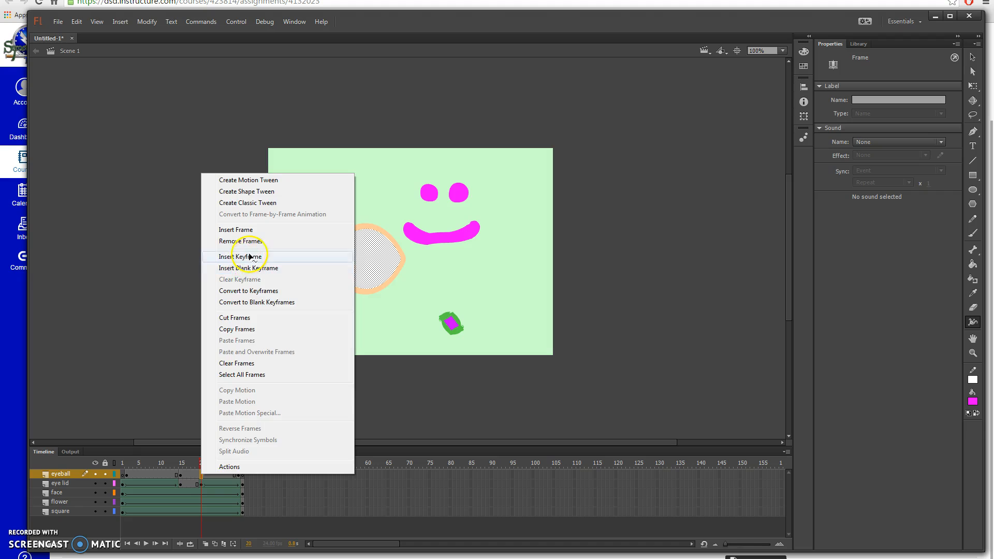
pyautogui.click(249, 257)
# Create shape tweens on the eyeball layer between frames 2 and 15 and frames 20 and 29, and play the animation from frame 1.
pyautogui.moveTo(203, 465); pyautogui.dragTo(145, 468)
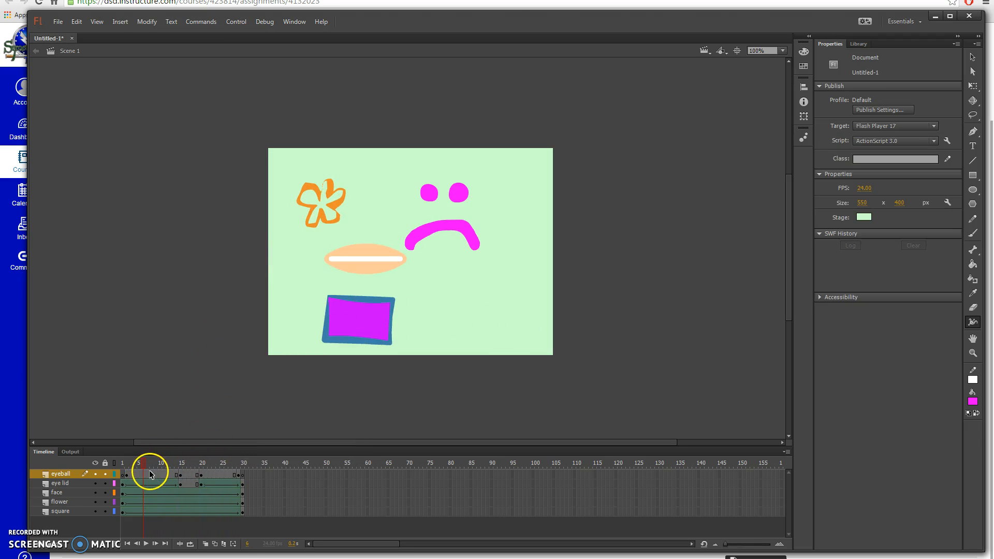
pyautogui.click(150, 471)
pyautogui.rightClick(151, 471)
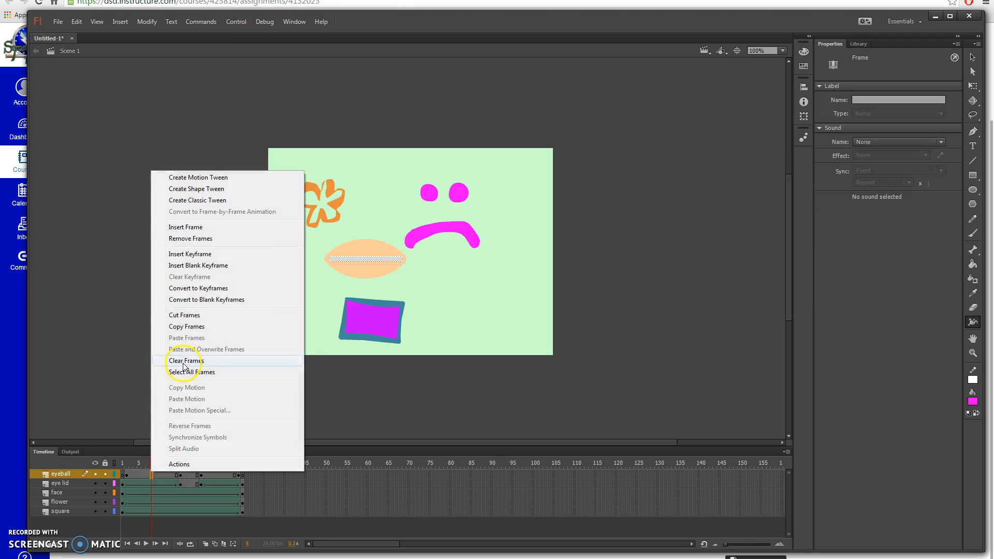
pyautogui.click(204, 189)
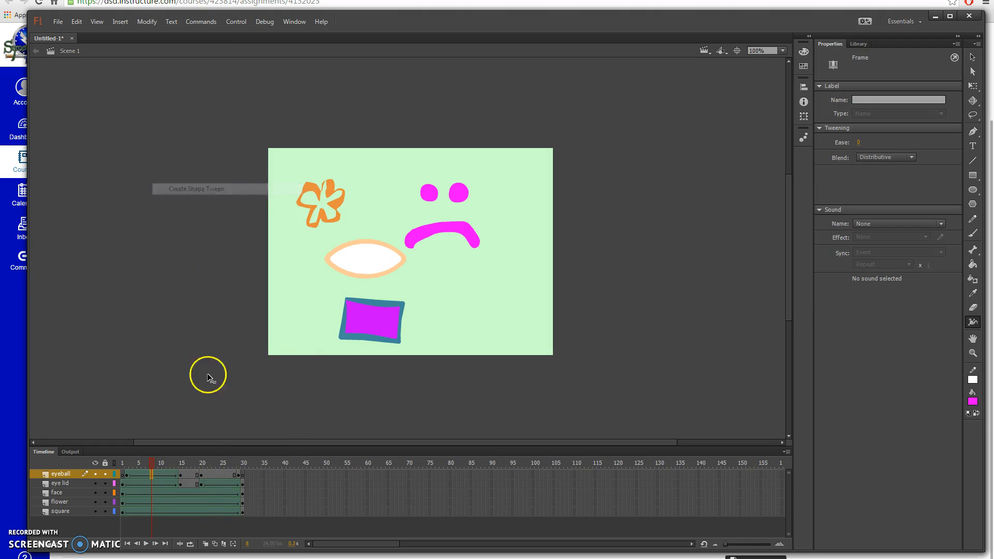
pyautogui.click(217, 474)
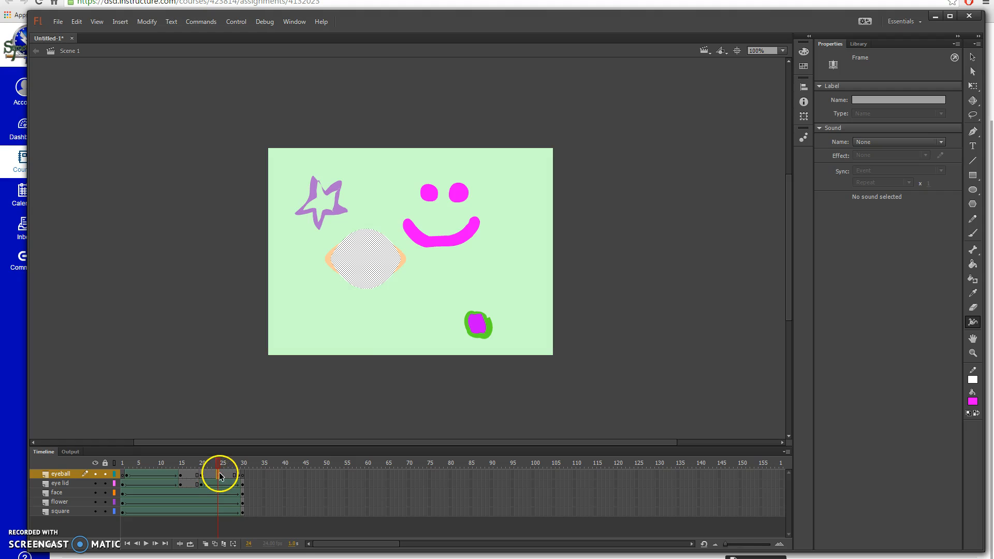
pyautogui.rightClick(220, 474)
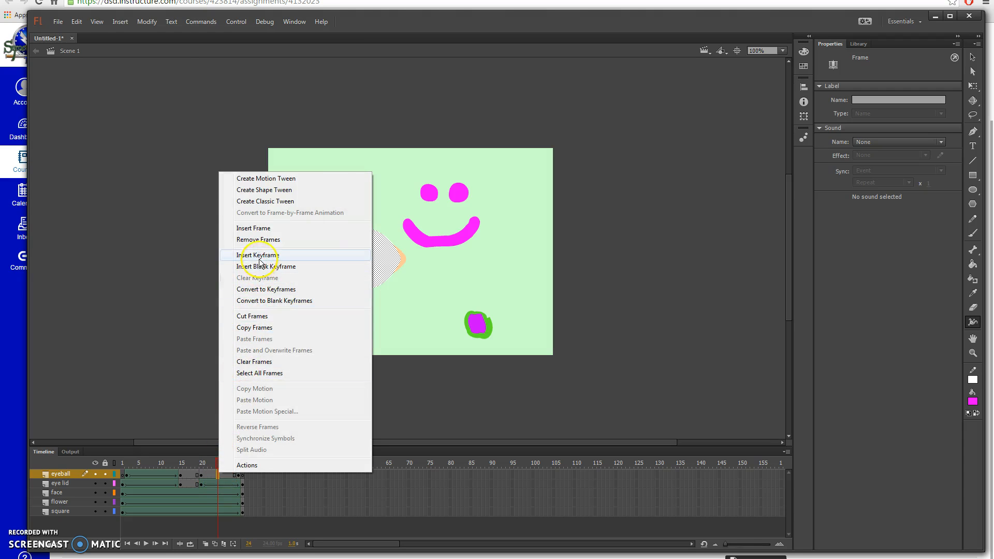
pyautogui.click(265, 194)
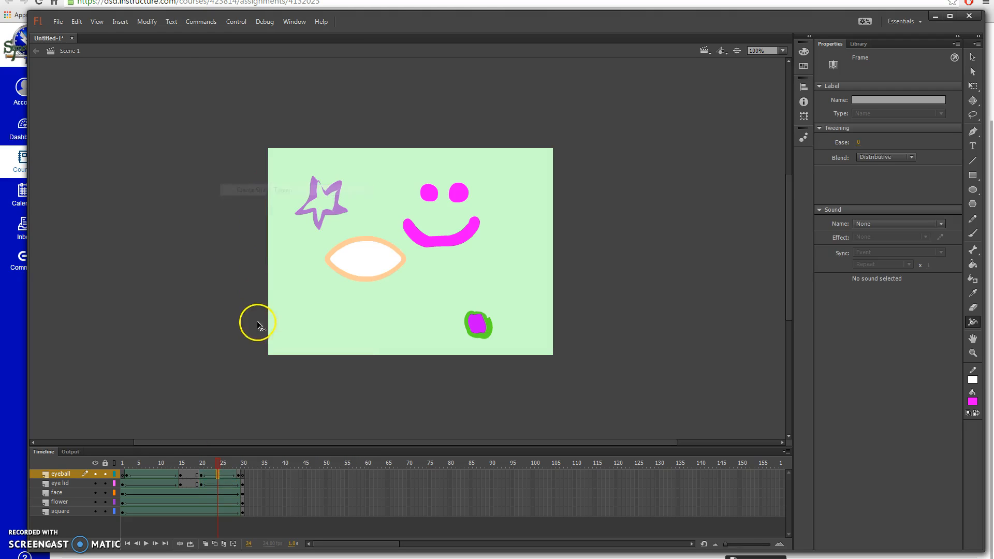
pyautogui.moveTo(215, 464); pyautogui.dragTo(92, 477)
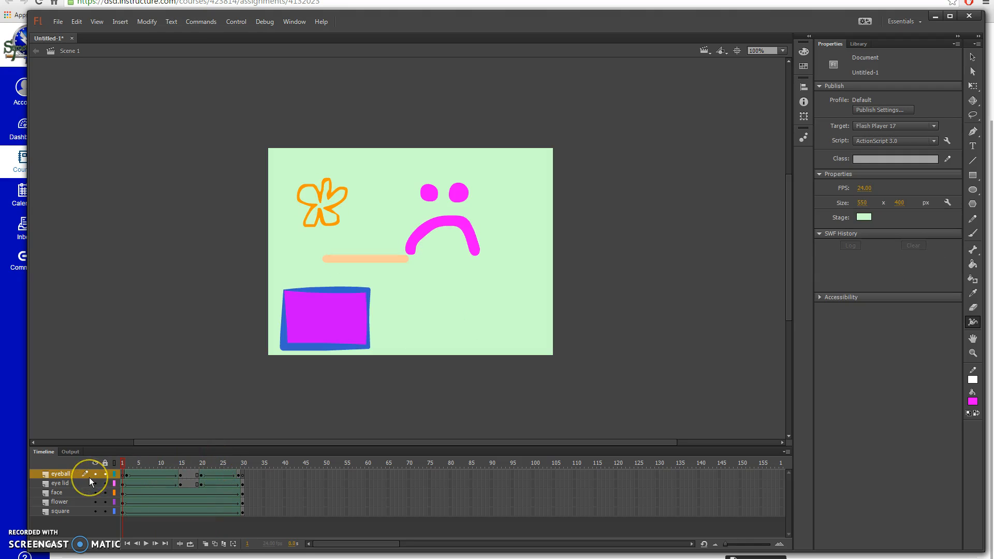
pyautogui.press('Return')
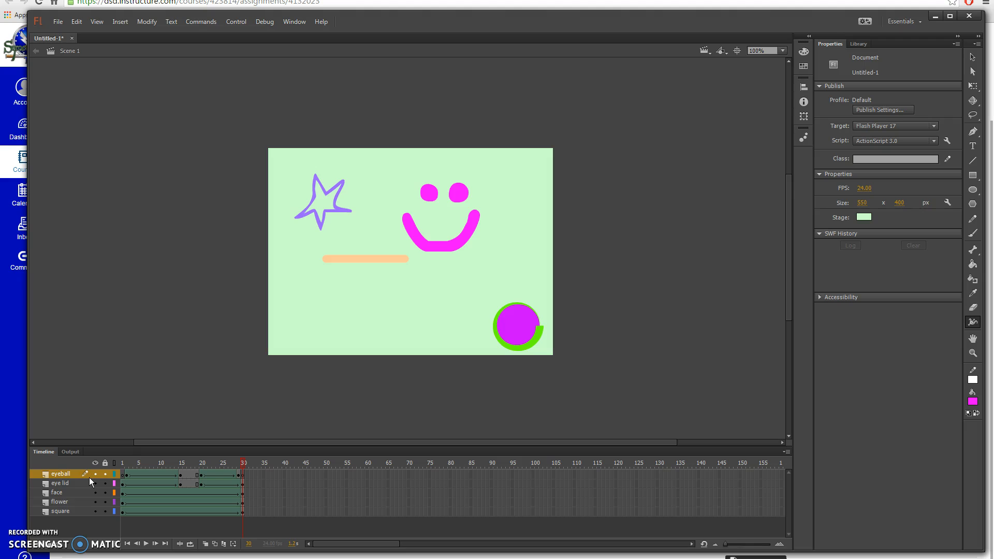
# Search the Downloads folder for "shape", view the shape tween5 SWF example in Flash Player, and close both windows.
pyautogui.click(9, 539)
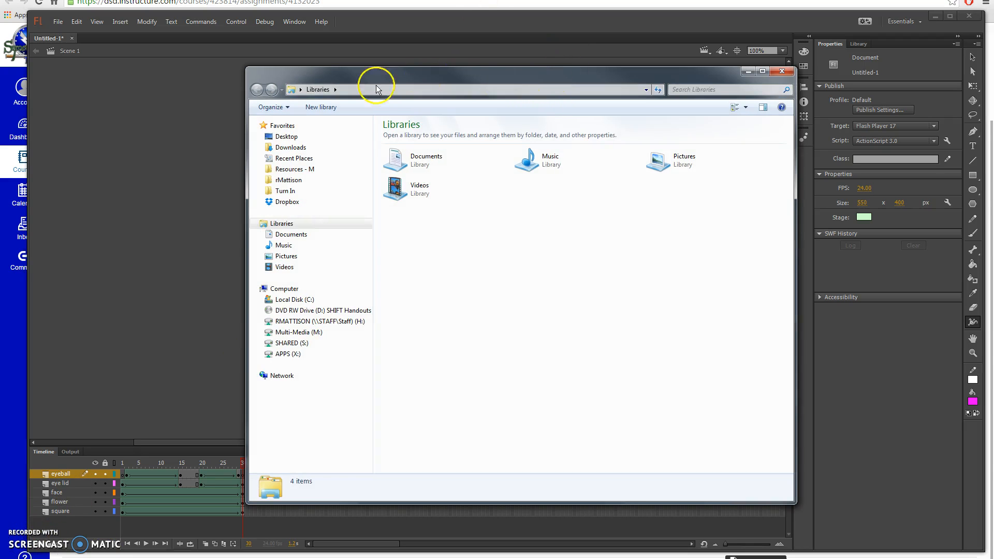
pyautogui.click(290, 147)
pyautogui.click(737, 90)
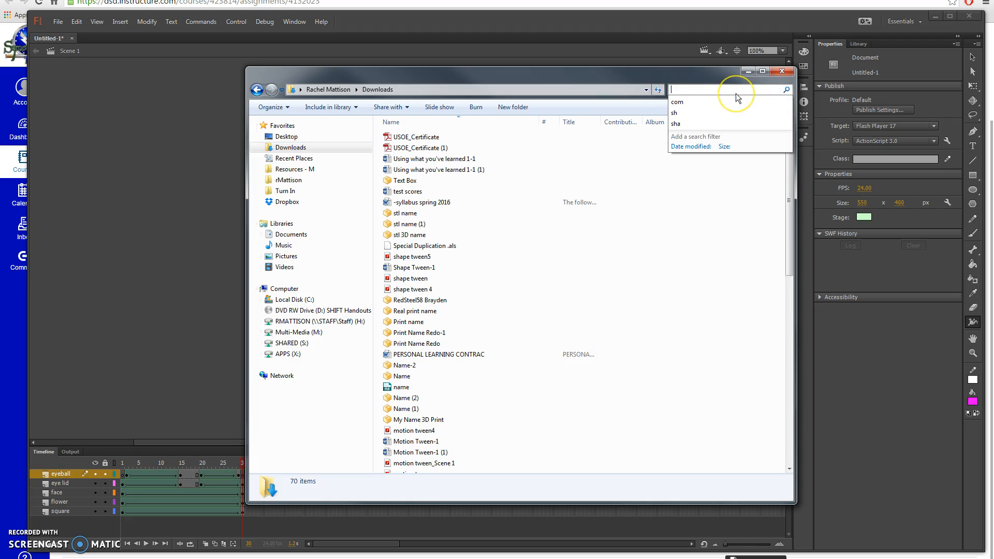
pyautogui.write('shape')
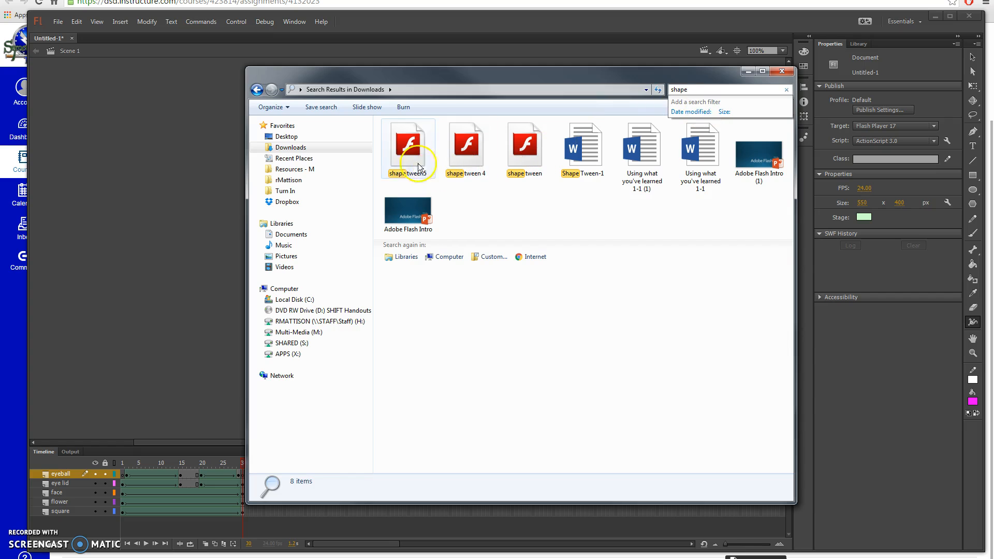
pyautogui.doubleClick(408, 149)
pyautogui.moveTo(227, 2); pyautogui.dragTo(455, 173)
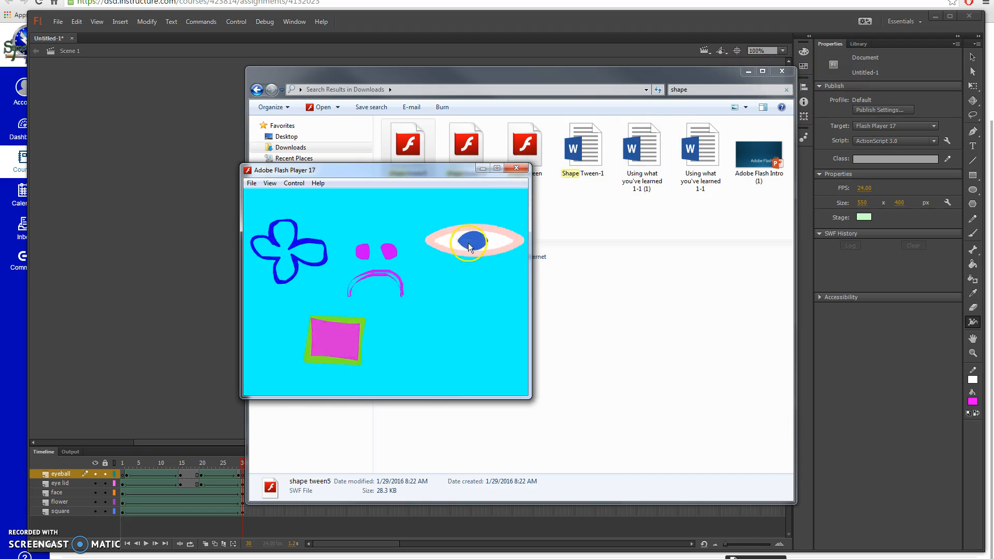
pyautogui.click(516, 169)
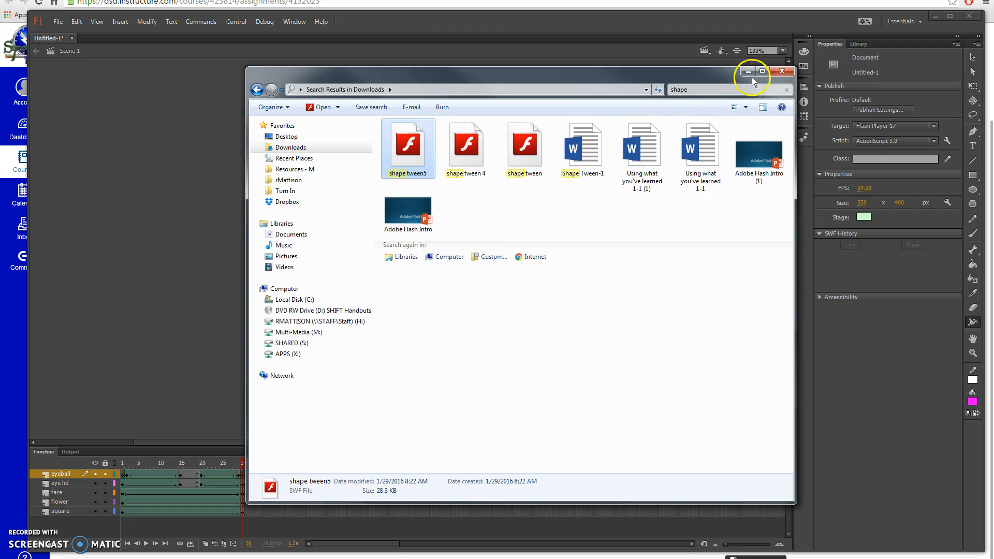
pyautogui.click(781, 71)
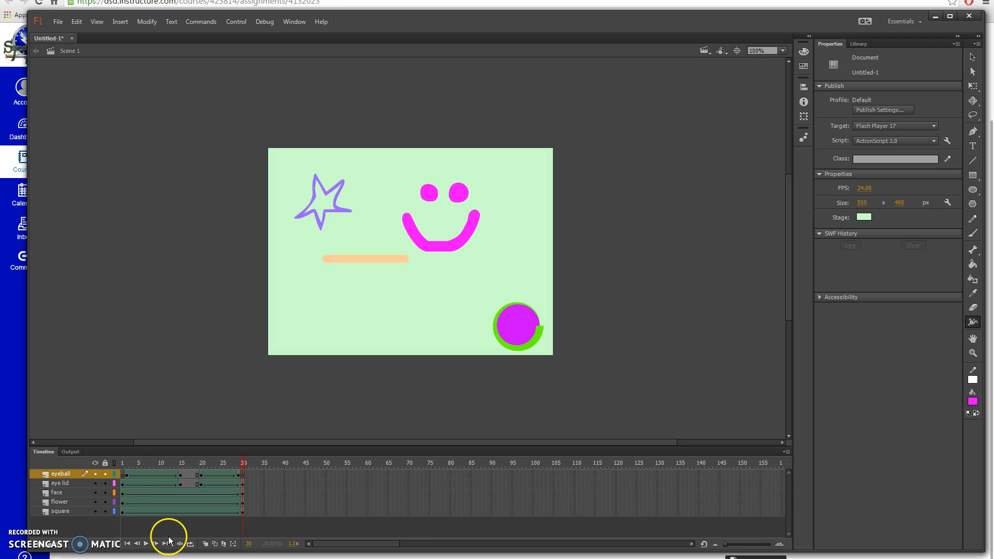
# In the publish settings, turn off the HTML Wrapper format and name the output file shape tween.swf.
pyautogui.click(58, 22)
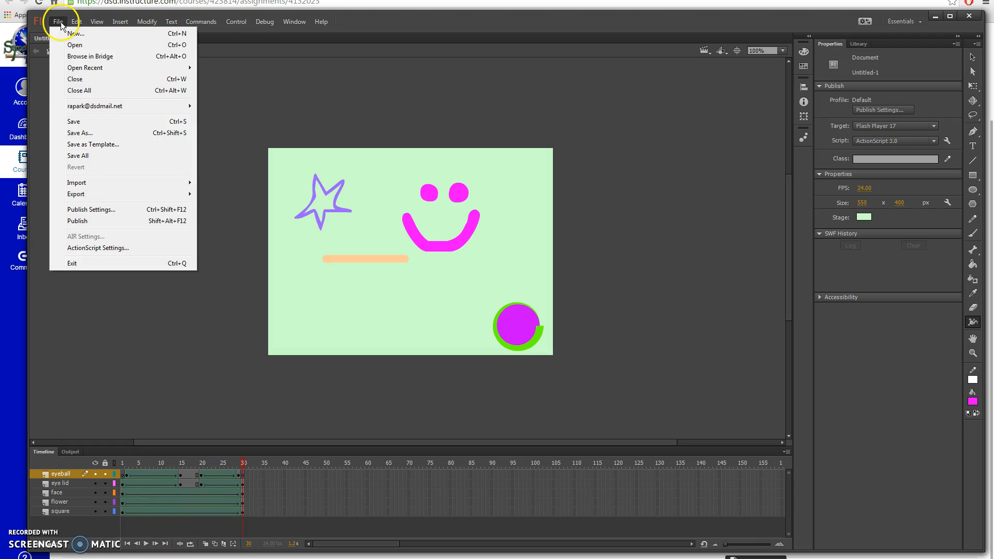
pyautogui.click(91, 210)
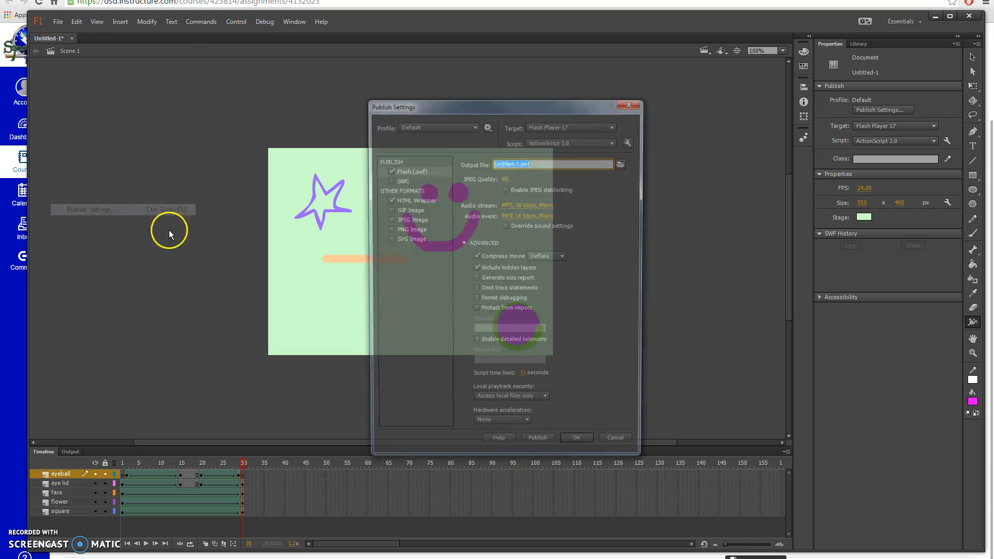
pyautogui.click(390, 200)
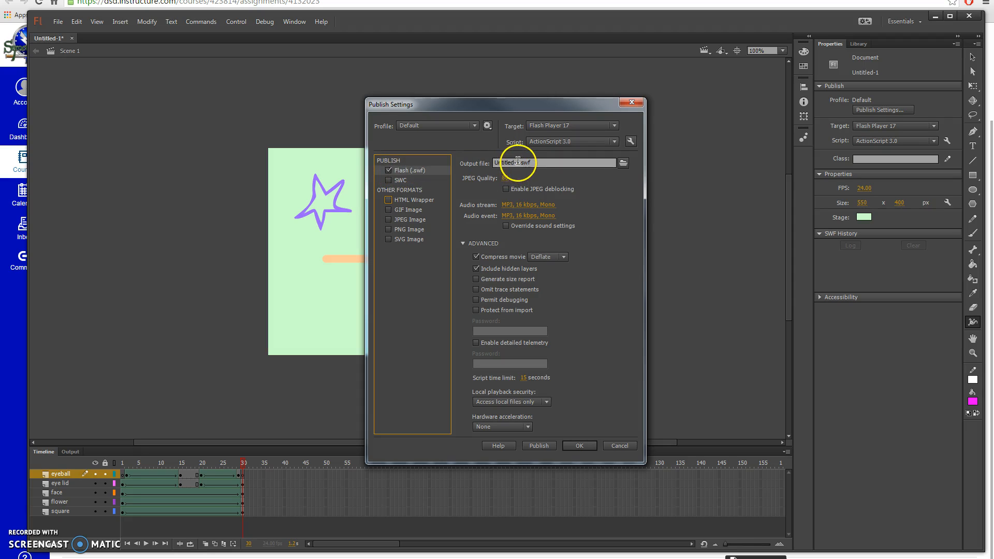
pyautogui.moveTo(516, 162); pyautogui.dragTo(485, 162)
pyautogui.write('shape tween')
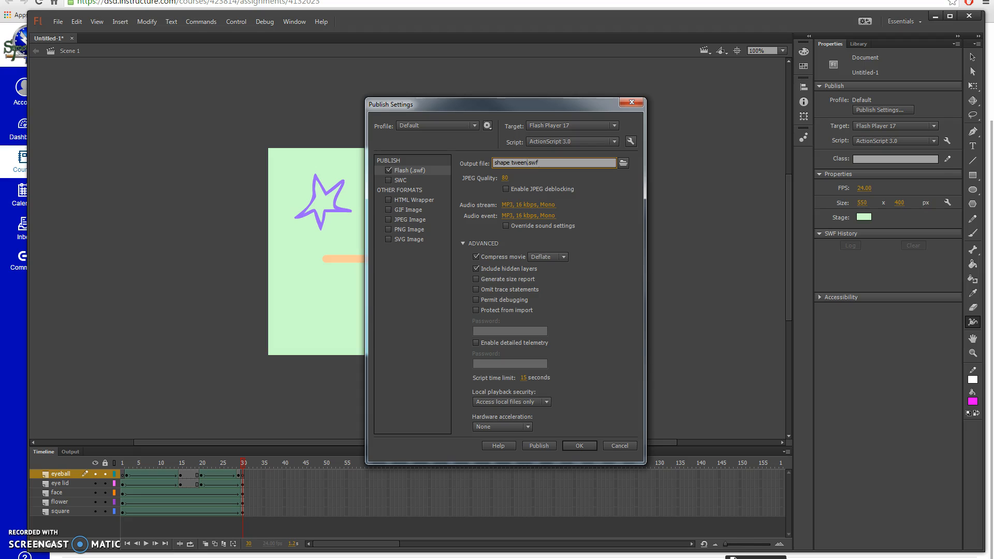
# Set the publish destination to the Downloads folder, replacing the existing shape tween file, publish the SWF and accept the settings.
pyautogui.click(621, 164)
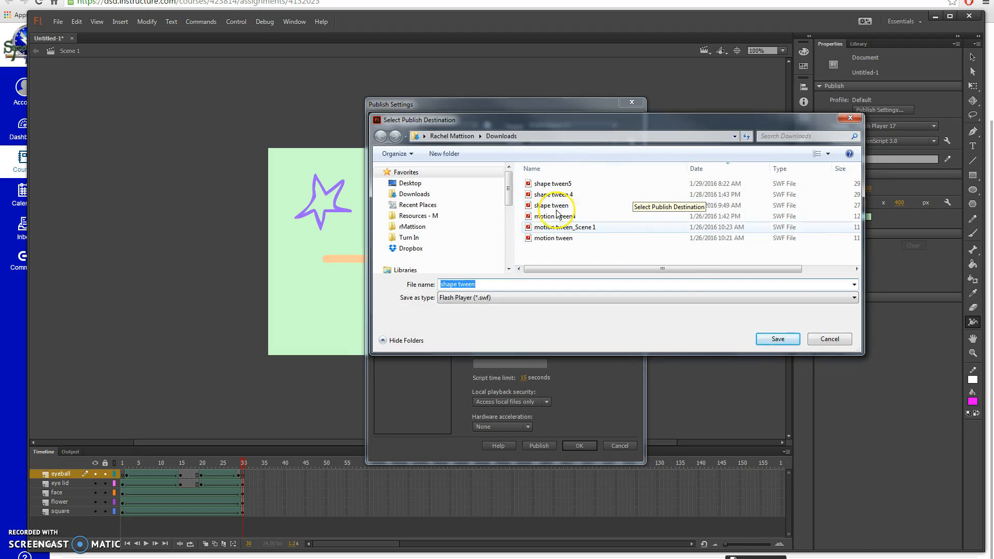
pyautogui.click(782, 340)
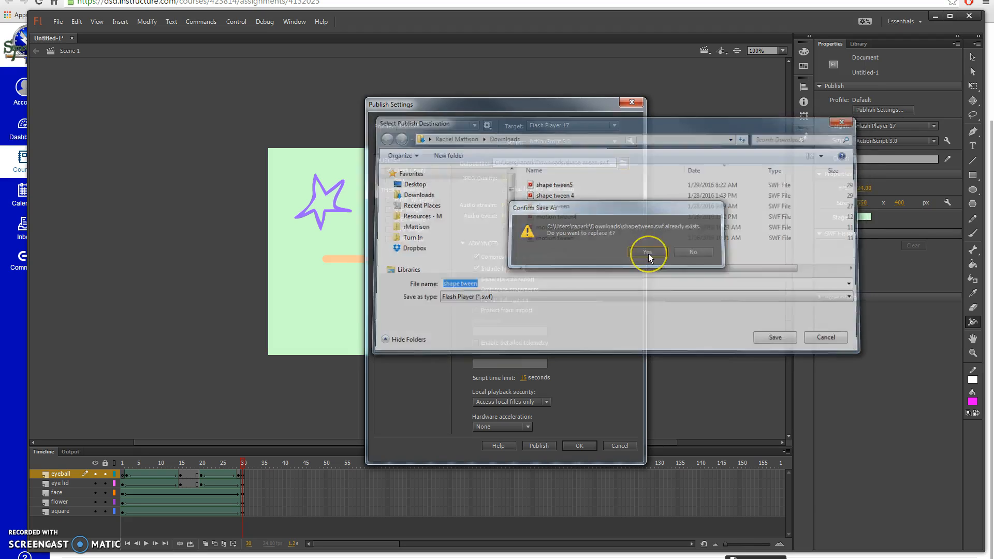
pyautogui.click(649, 253)
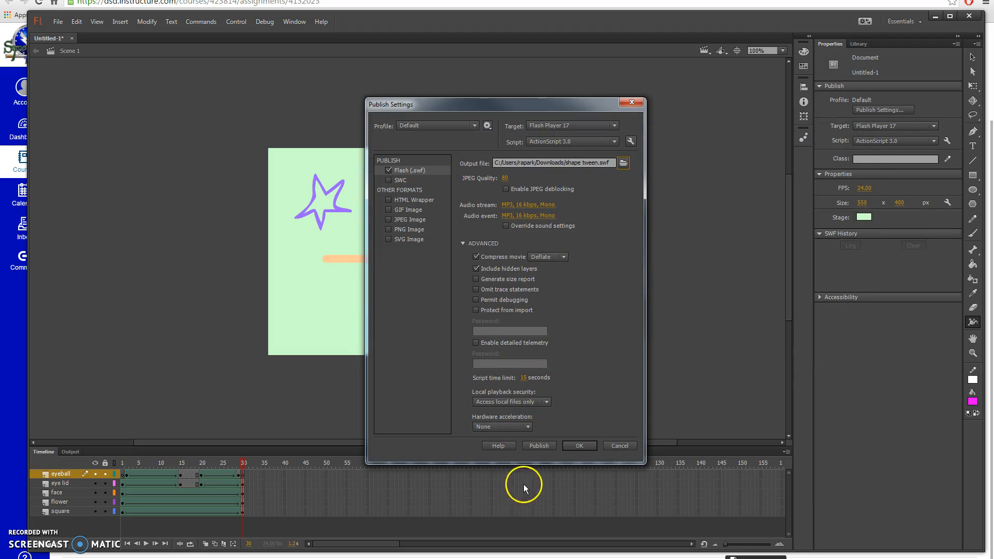
pyautogui.click(536, 448)
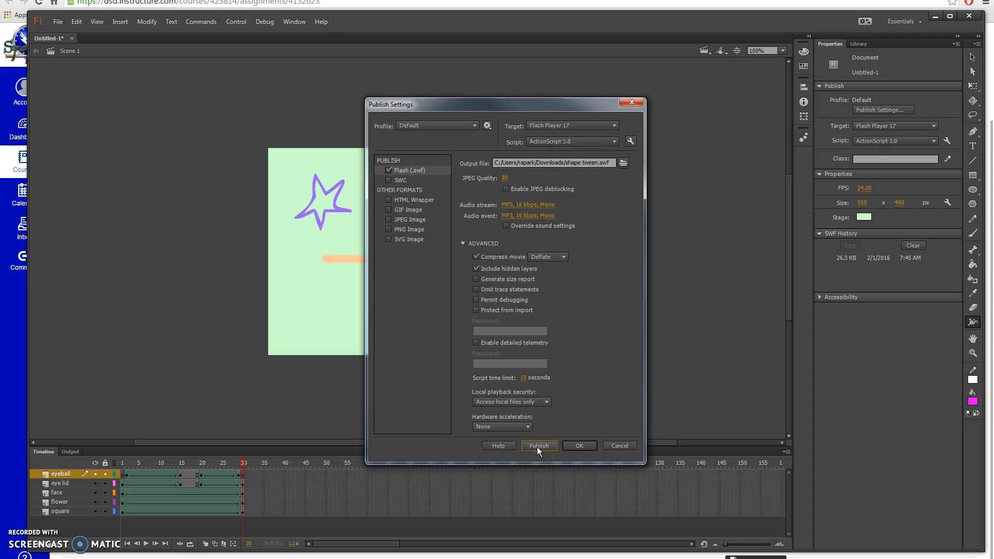
pyautogui.click(584, 445)
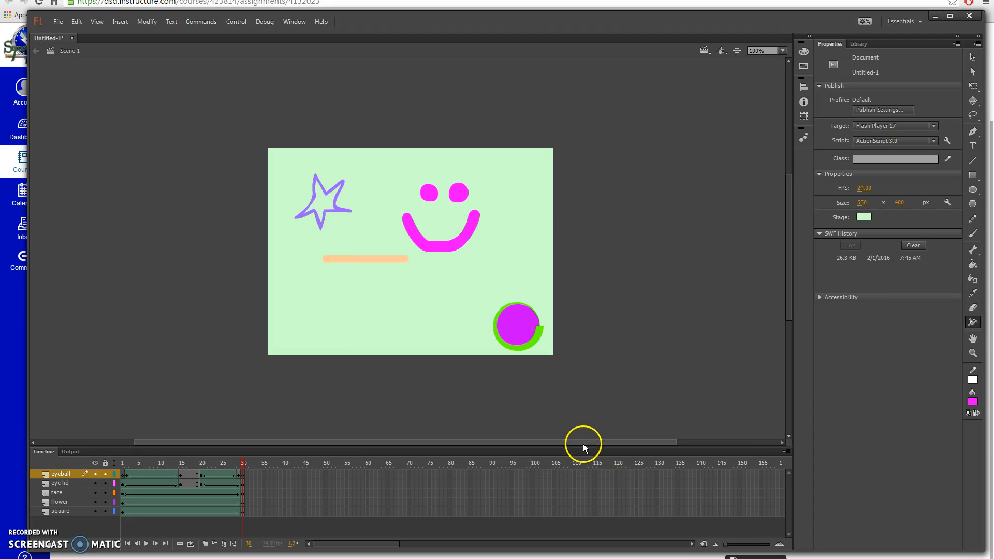
# Switch to the Canvas page in the browser and review the Shape Tween assignment's submission details and rubric criteria.
pyautogui.click(372, 402)
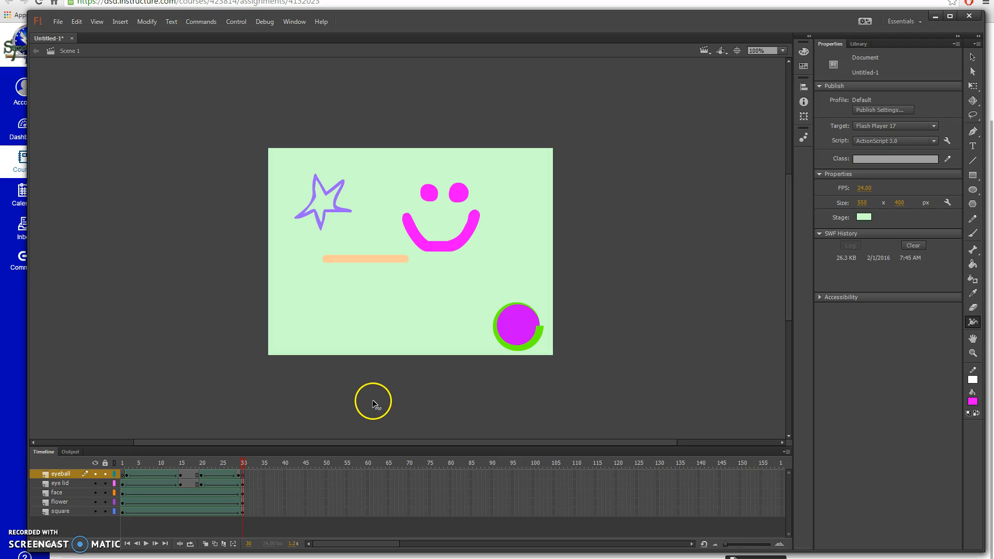
pyautogui.click(414, 2)
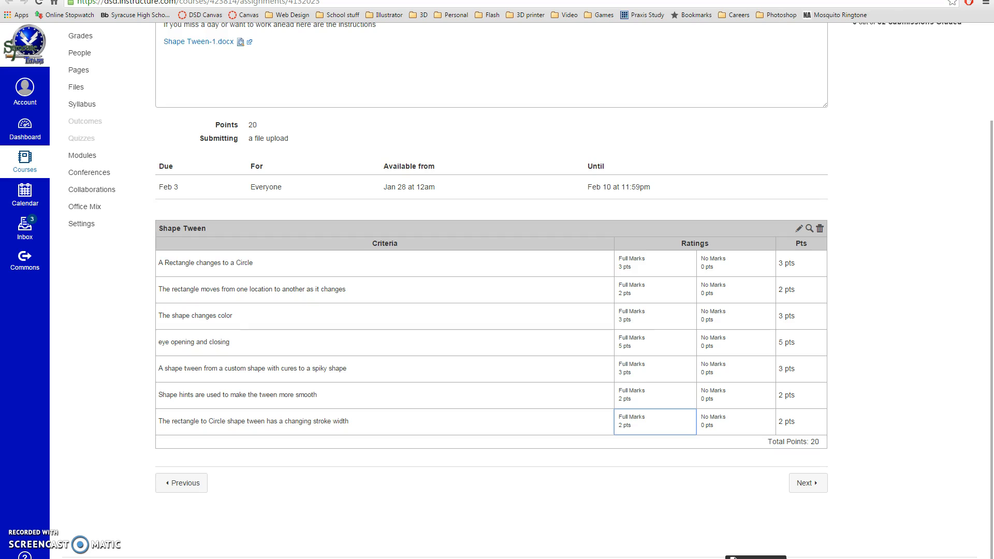
pyautogui.scroll(3, 262, 151)
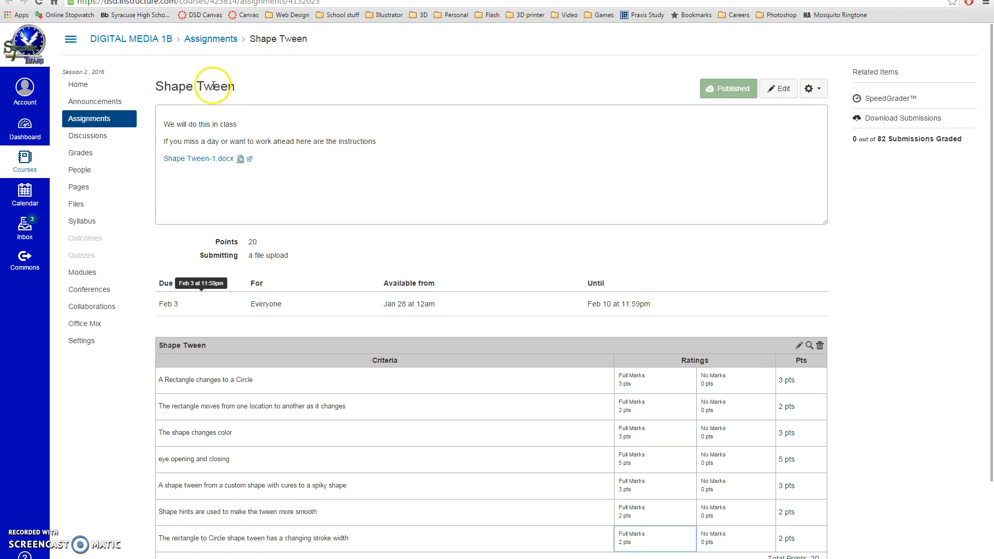
pyautogui.scroll(-3, 281, 153)
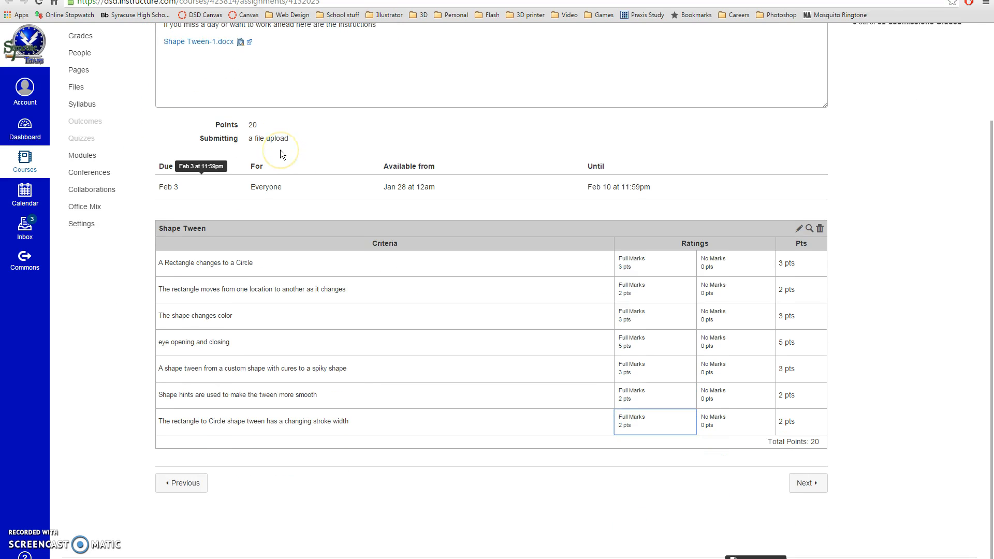